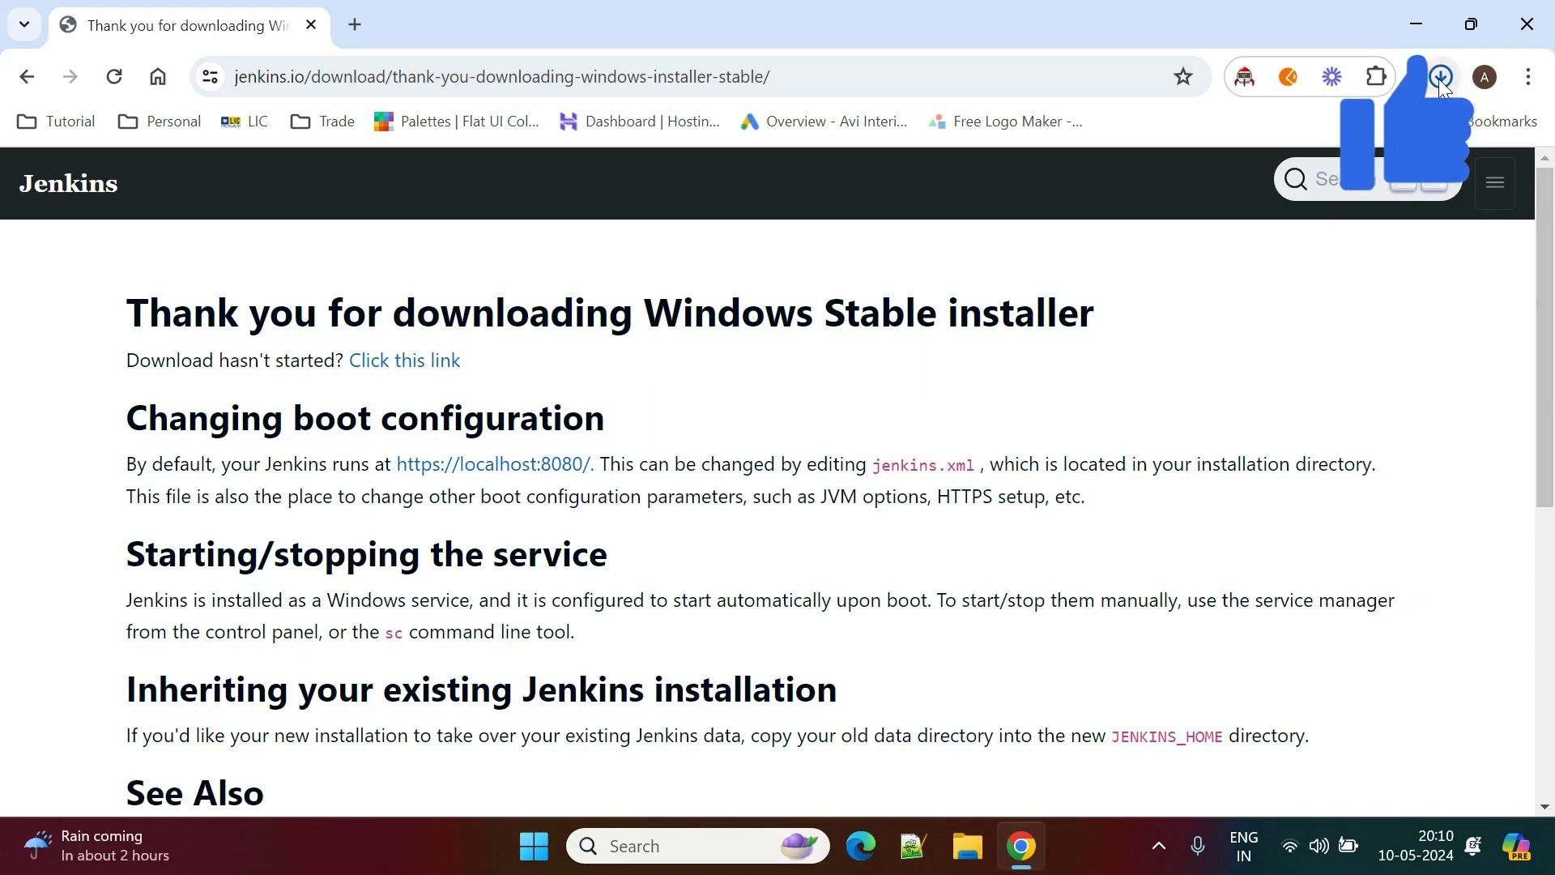
Run the downloaded jenkins.msi from Chrome's downloads list to start the Jenkins 2.440.3 setup wizard.
{"action": "left_click", "coordinate": [1440, 77]}
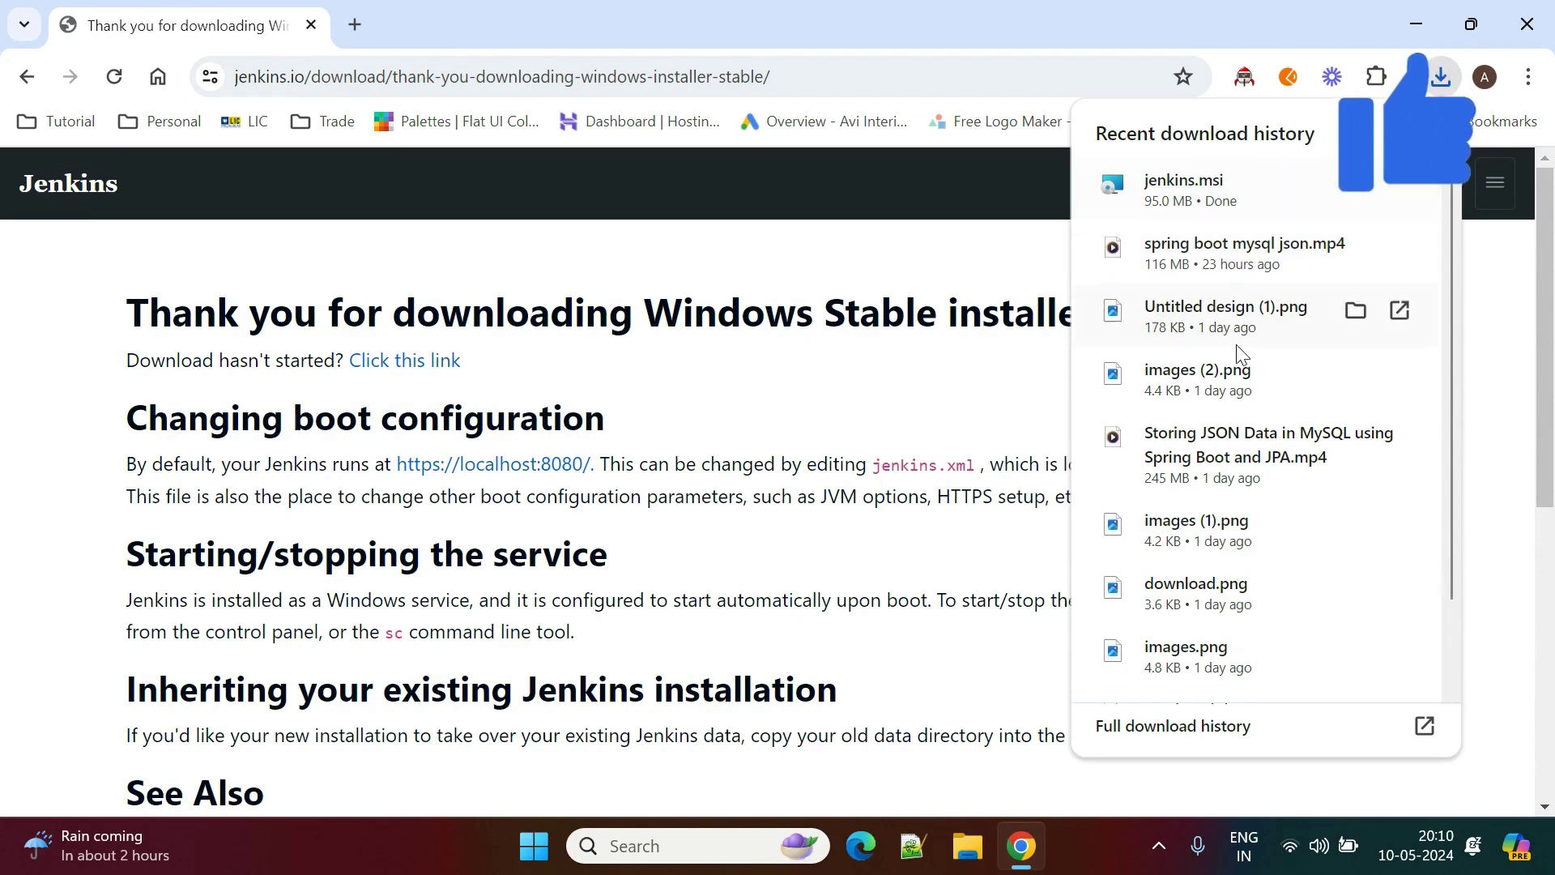
{"action": "left_click", "coordinate": [1323, 190]}
{"action": "left_click", "coordinate": [1358, 188]}
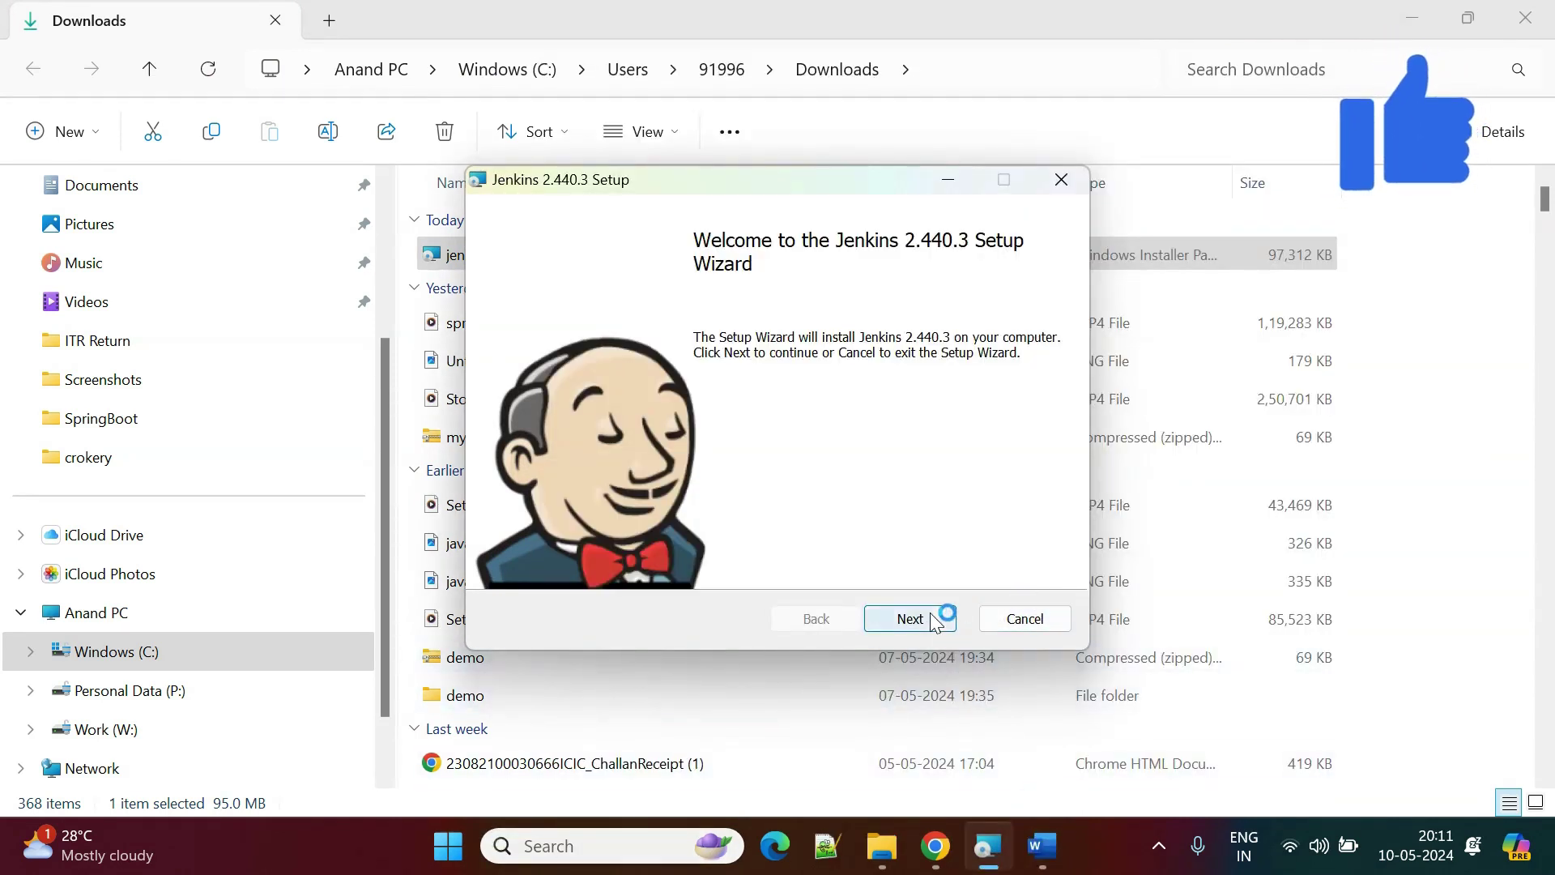
Keep the default C:\Program Files\Jenkins\ folder and run the service as LocalSystem.
{"action": "left_click", "coordinate": [940, 617]}
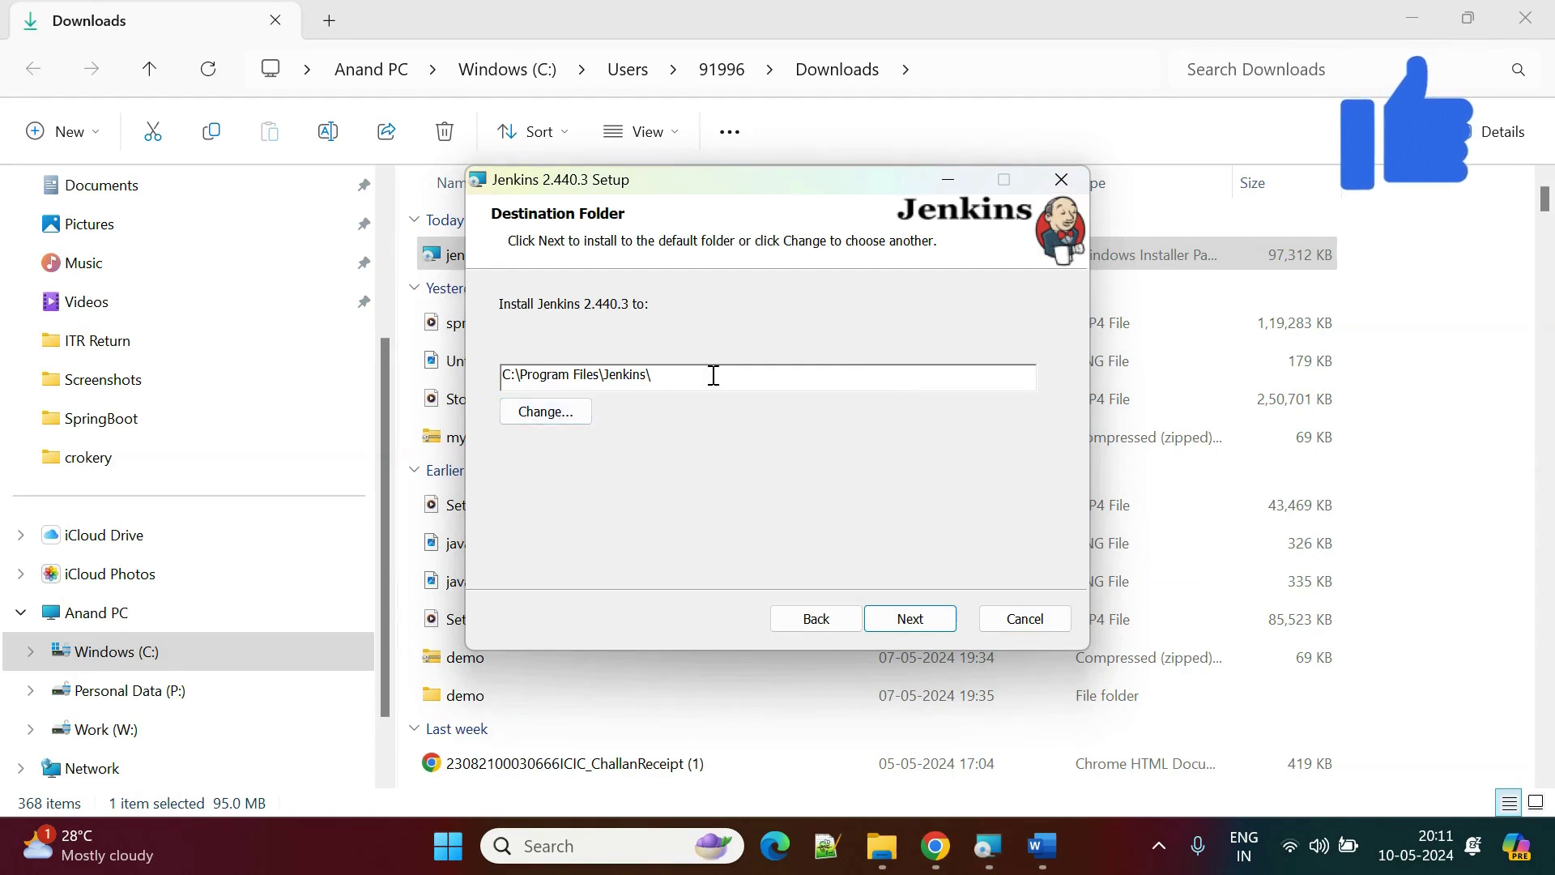
{"action": "left_click_drag", "start_coordinate": [711, 375], "coordinate": [475, 363]}
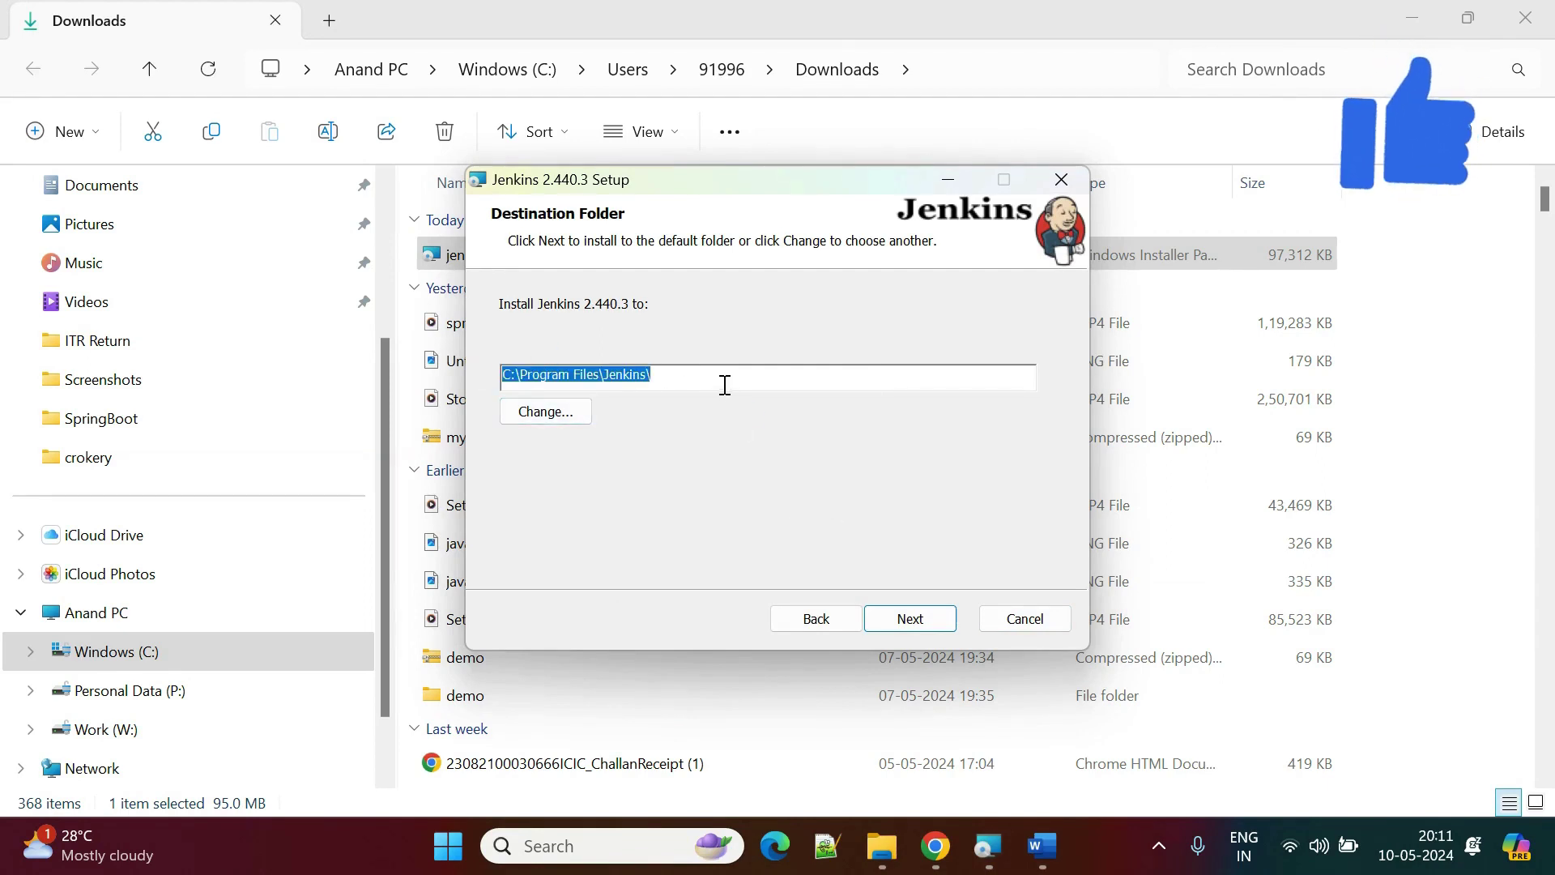
{"action": "left_click", "coordinate": [935, 630]}
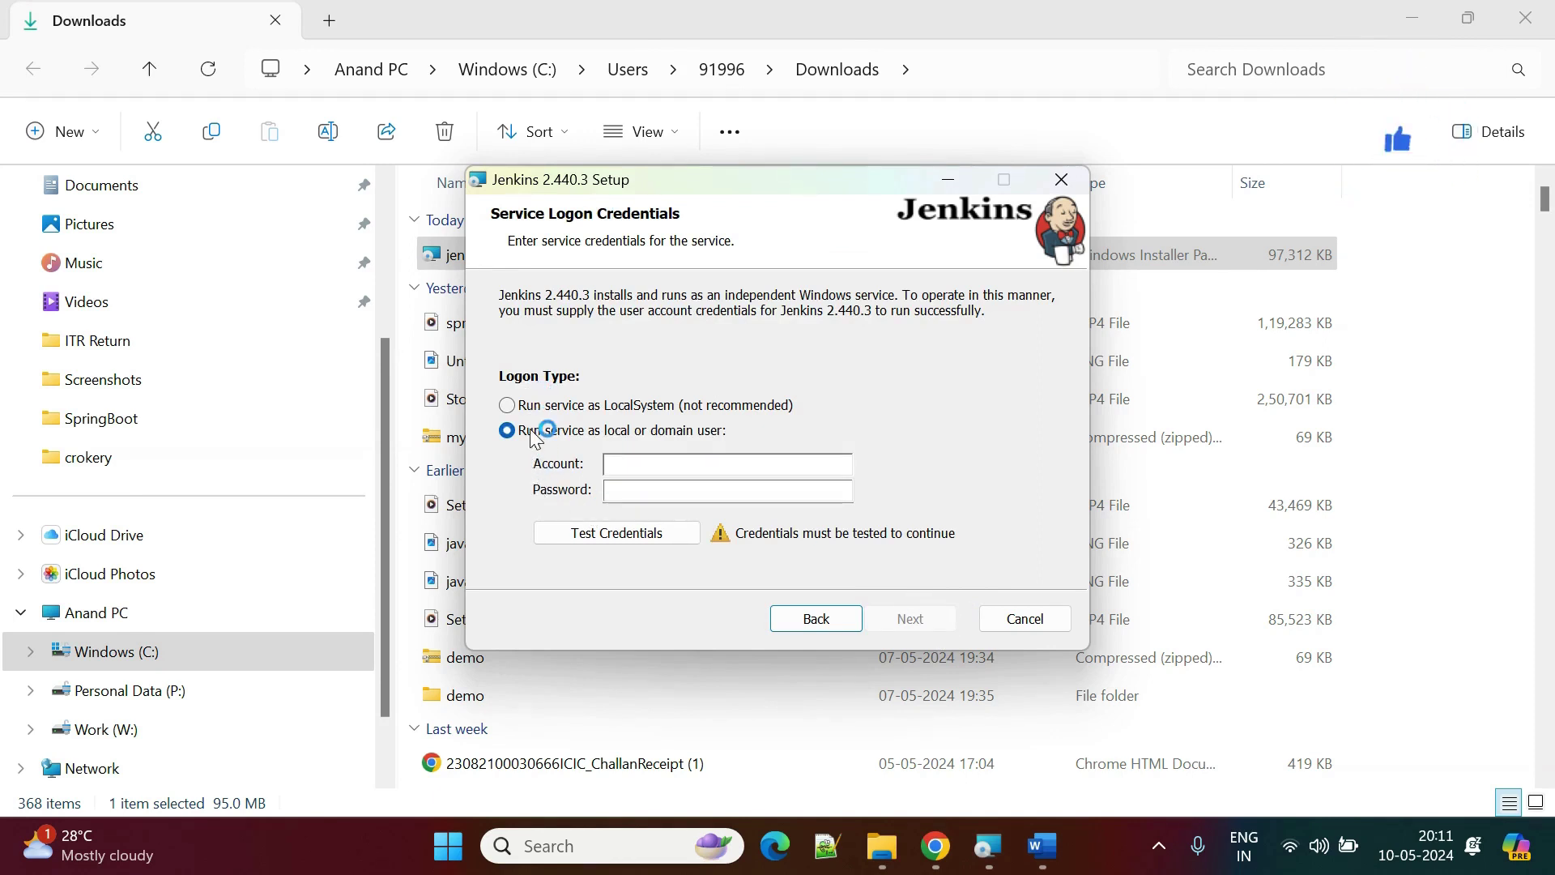
{"action": "left_click", "coordinate": [507, 405]}
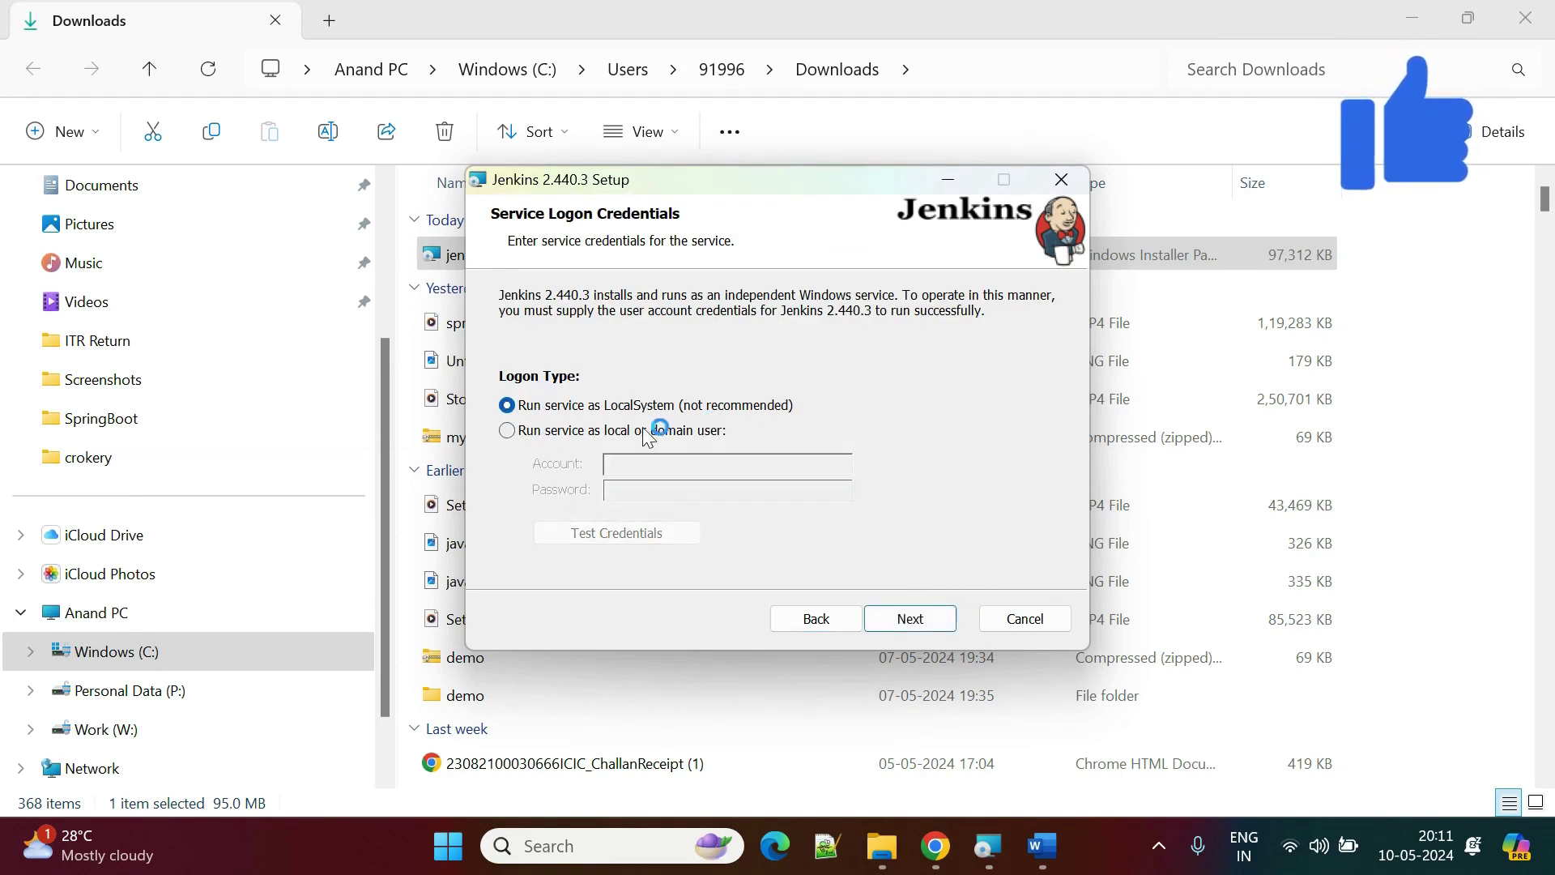
{"action": "left_click", "coordinate": [547, 432]}
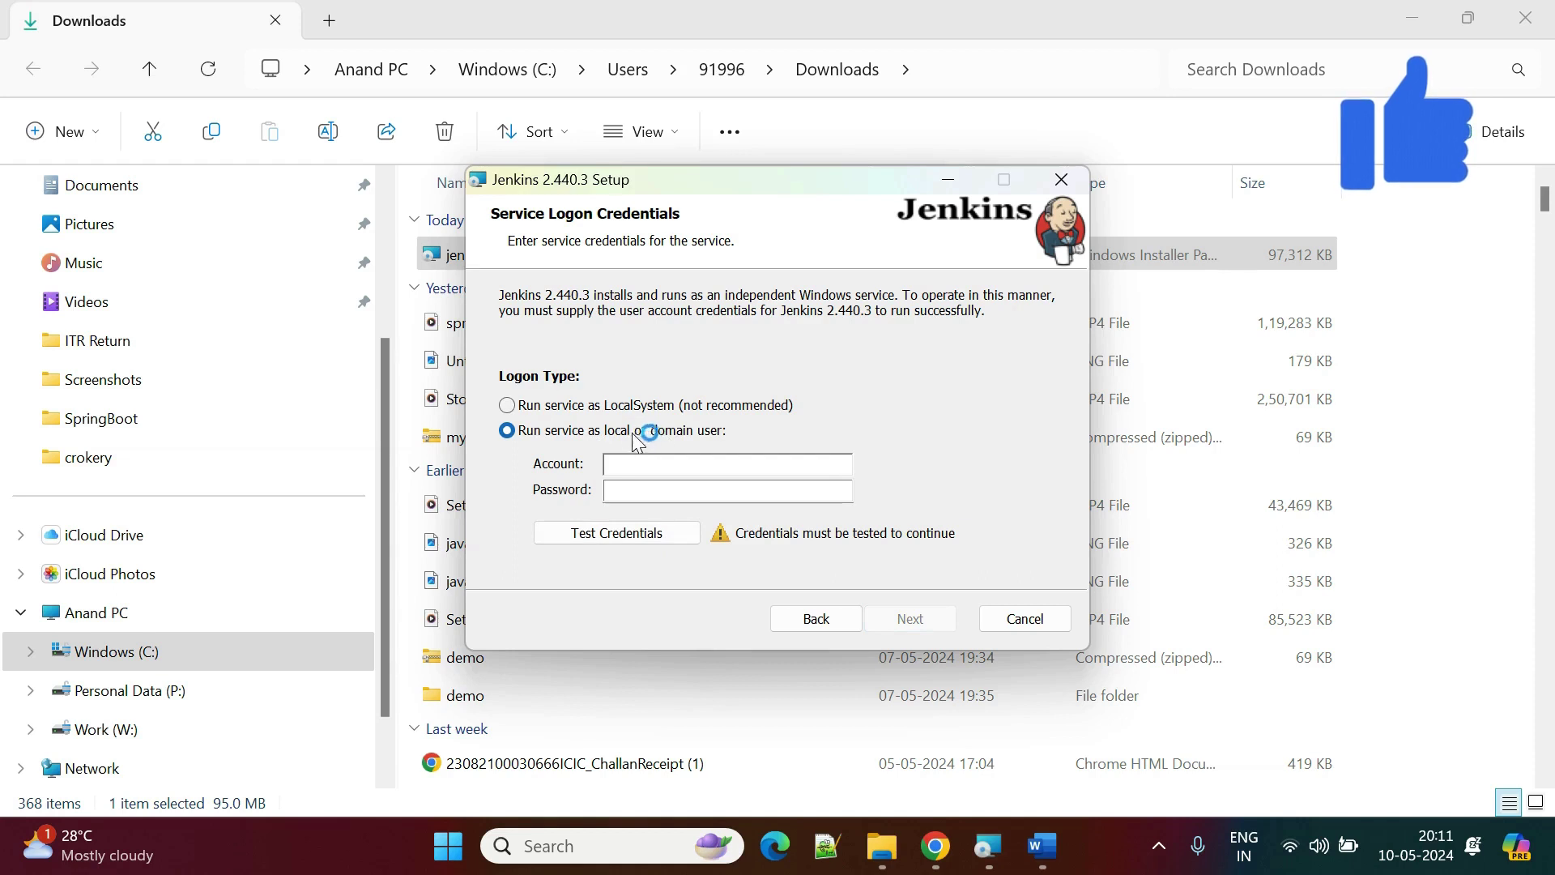
{"action": "left_click", "coordinate": [563, 407]}
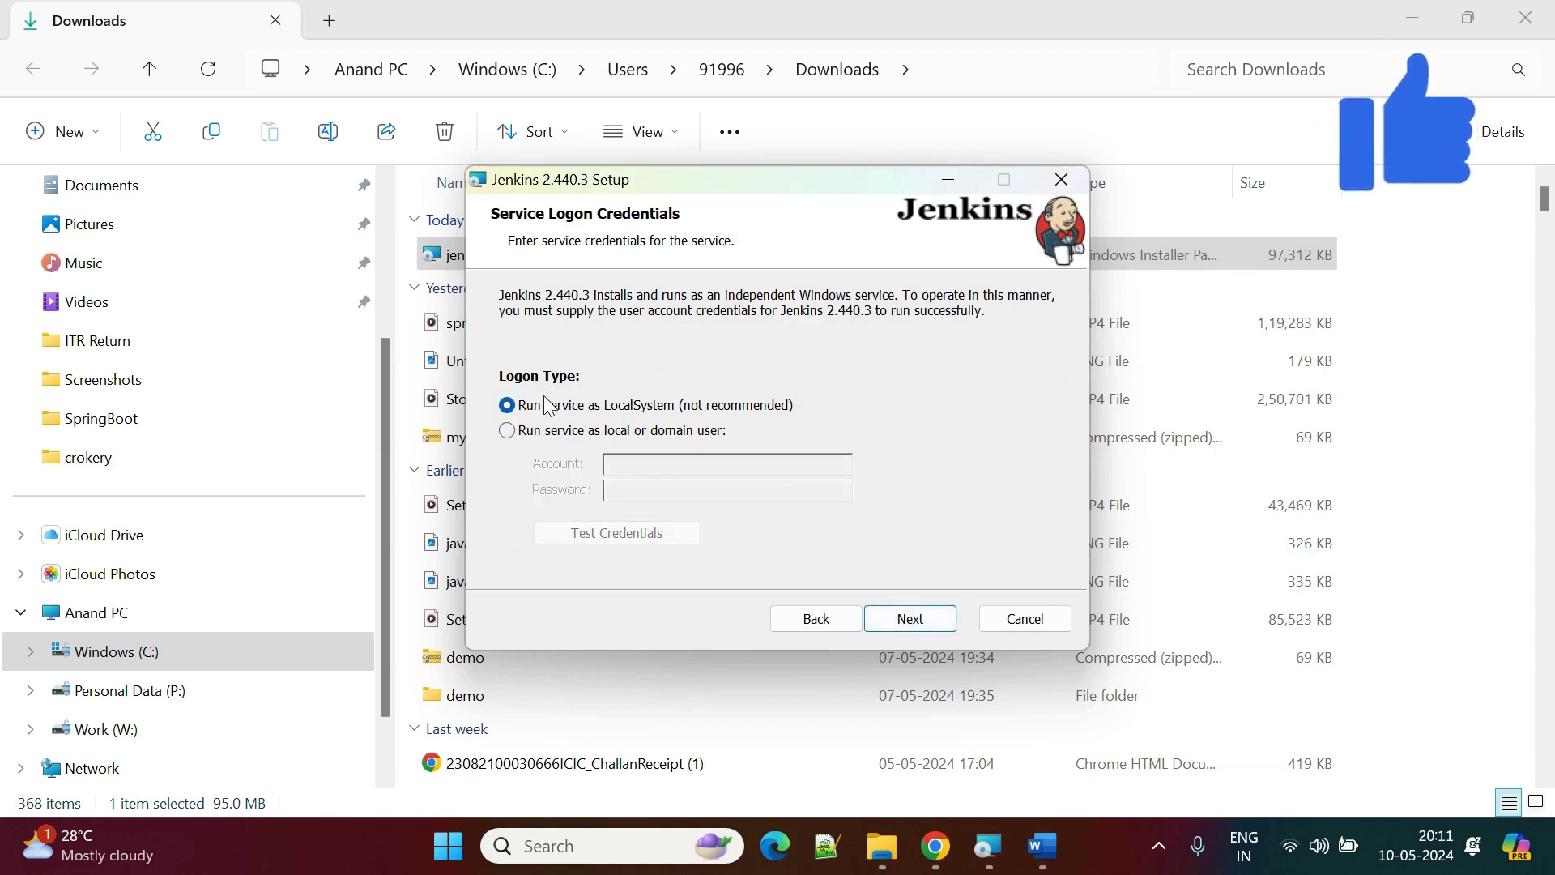
{"action": "left_click", "coordinate": [930, 619]}
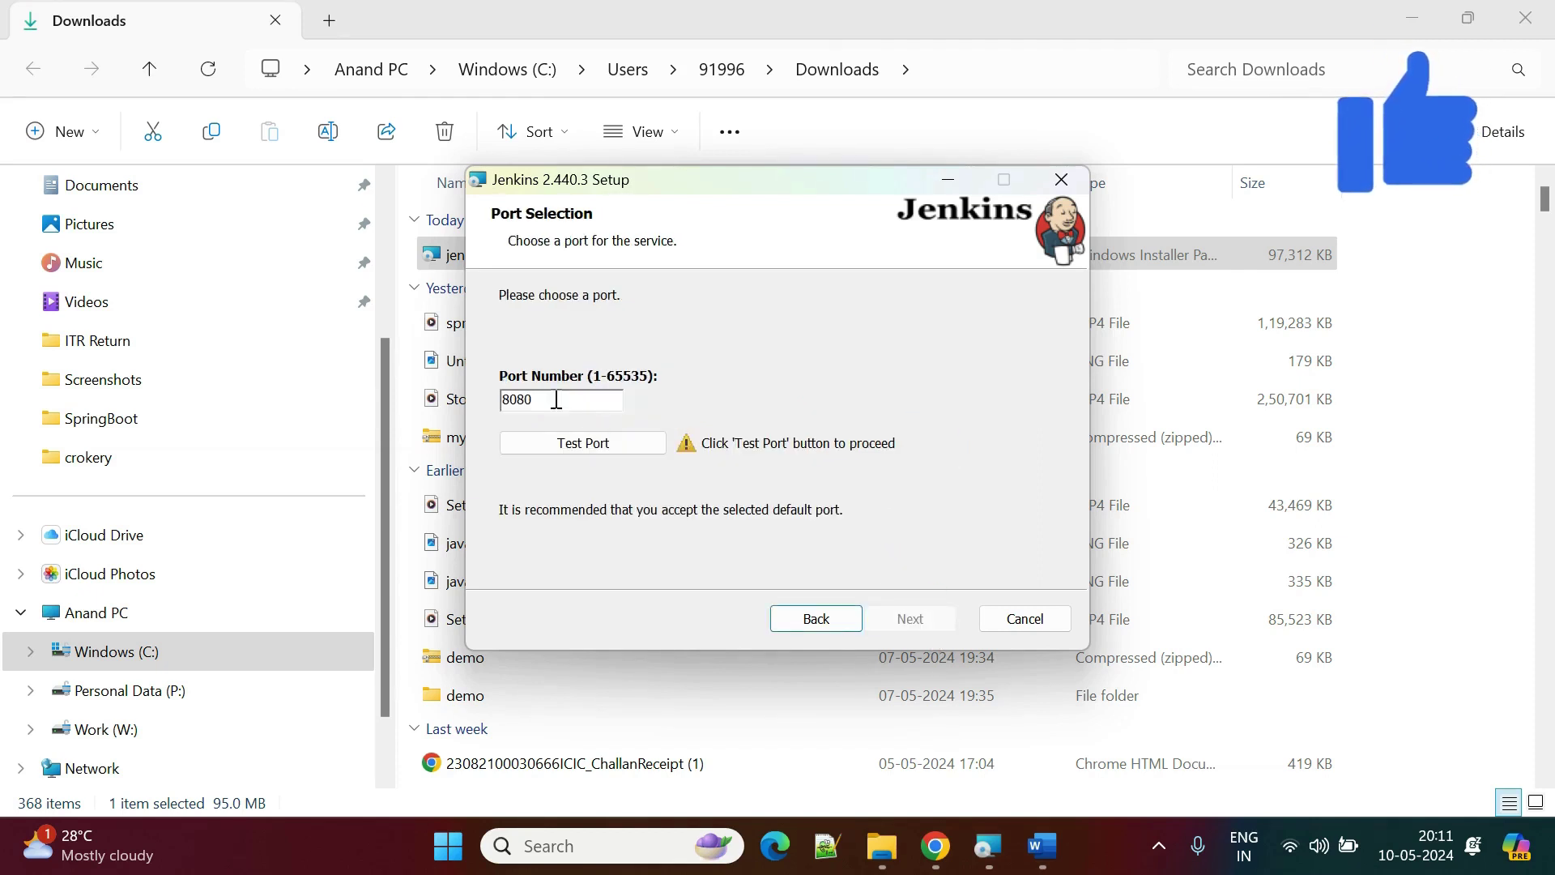
Test port 8080 and dismiss the Invalid Java Directory error rejecting jdk-22.
{"action": "left_click", "coordinate": [625, 444]}
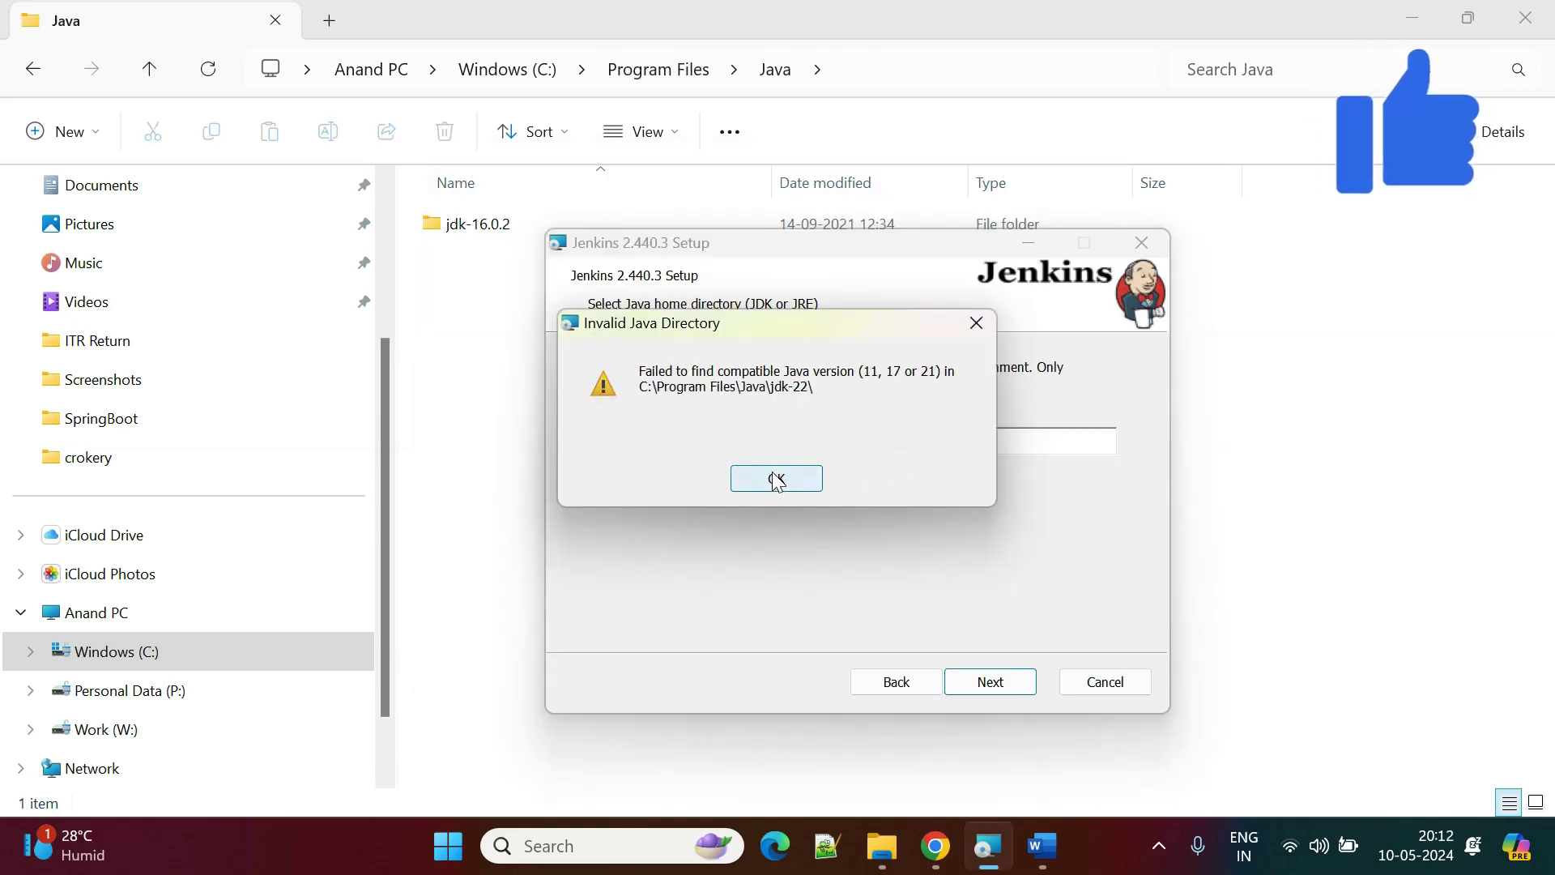
{"action": "left_click", "coordinate": [776, 479]}
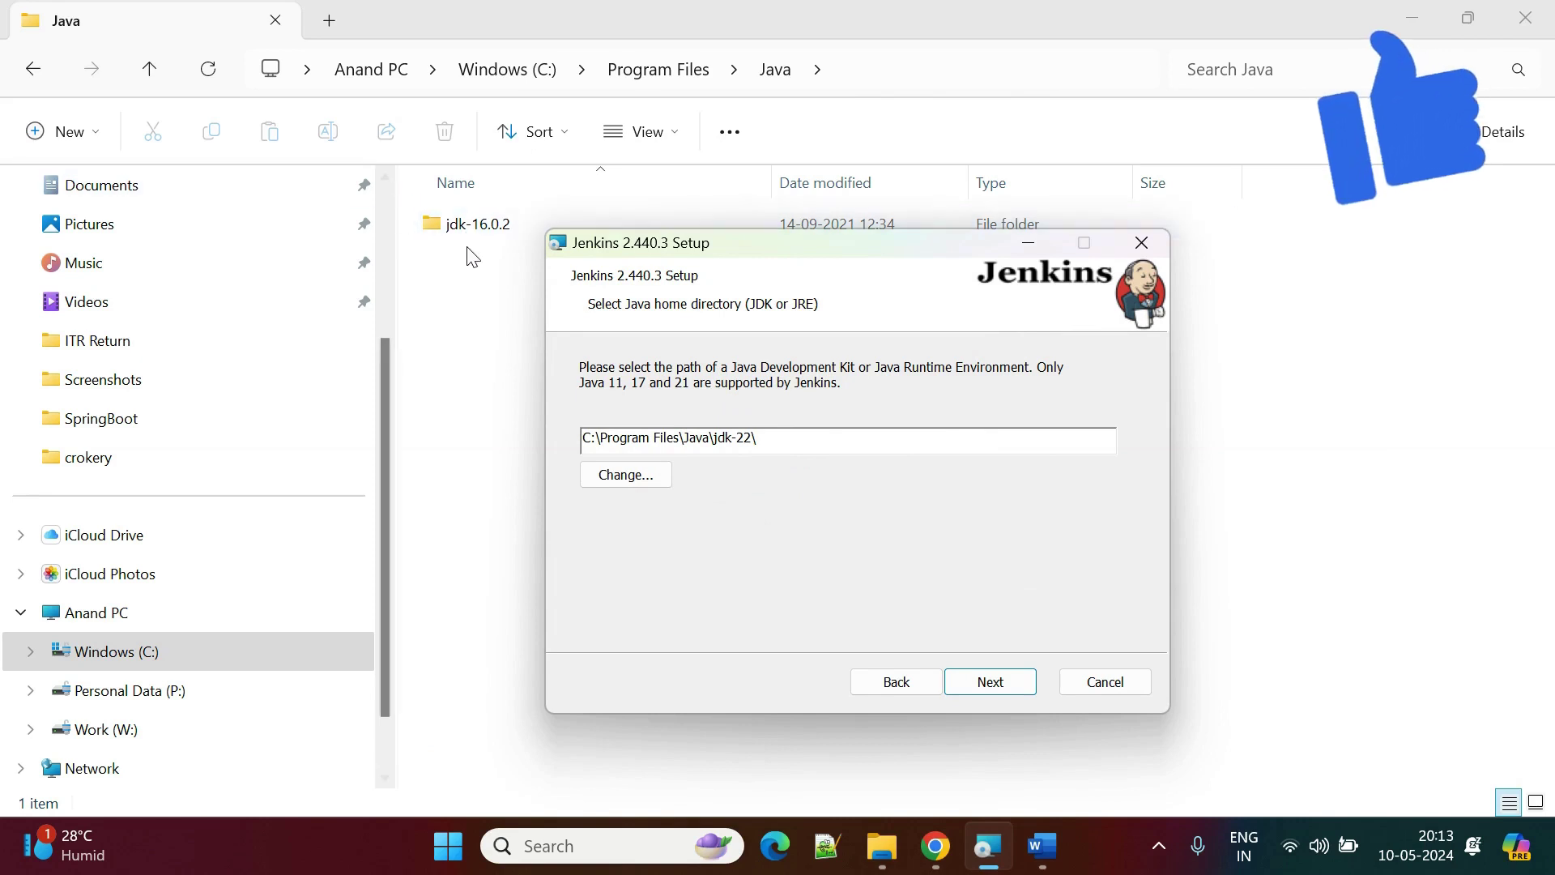
{"action": "left_click", "coordinate": [448, 388]}
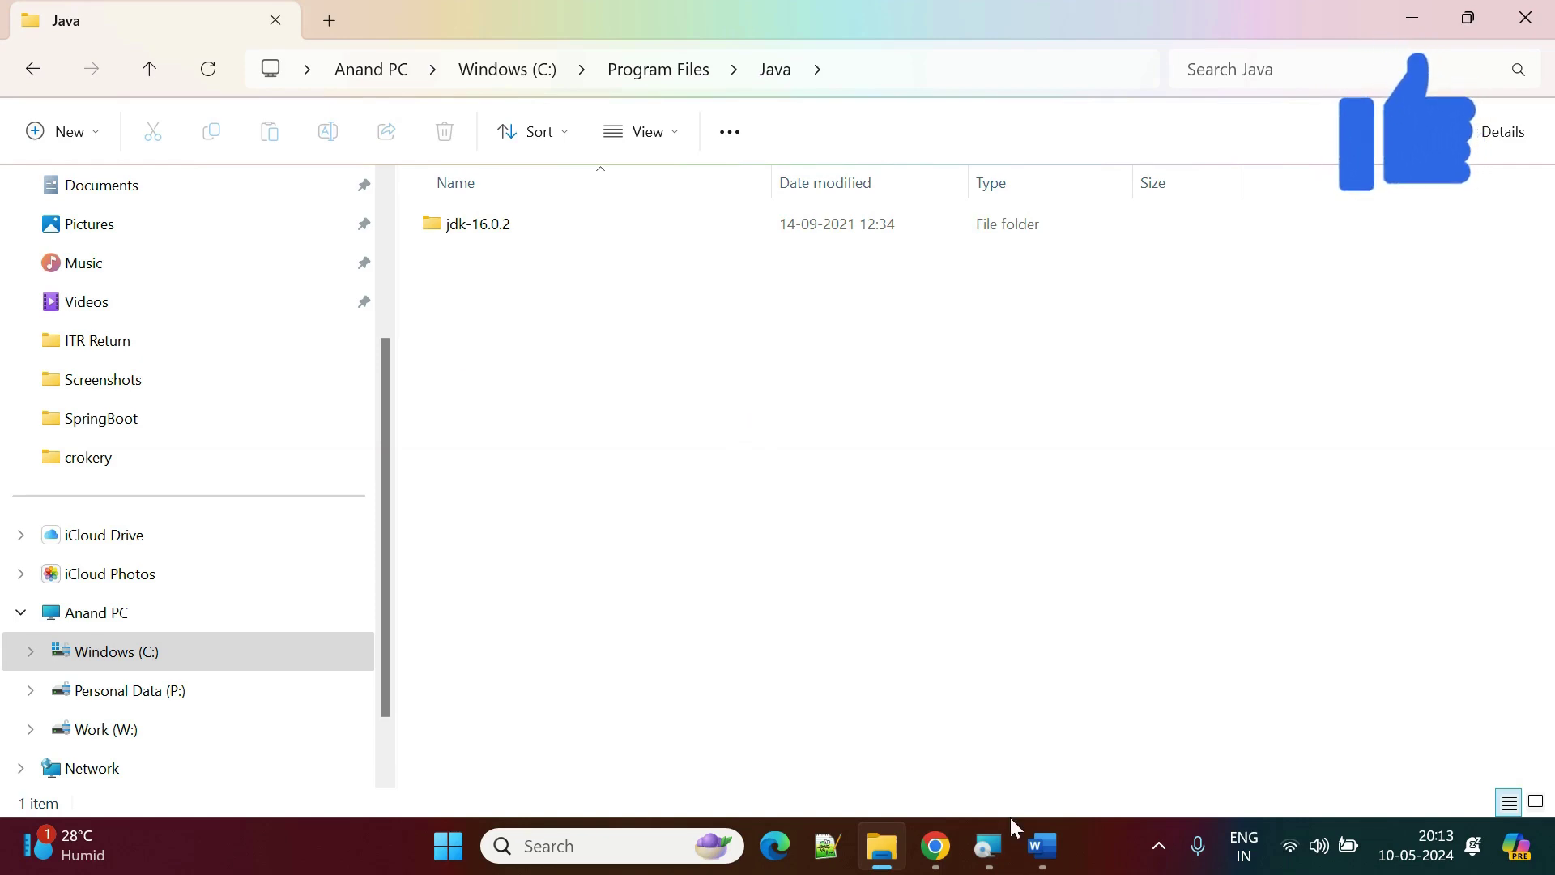
{"action": "left_click", "coordinate": [988, 845]}
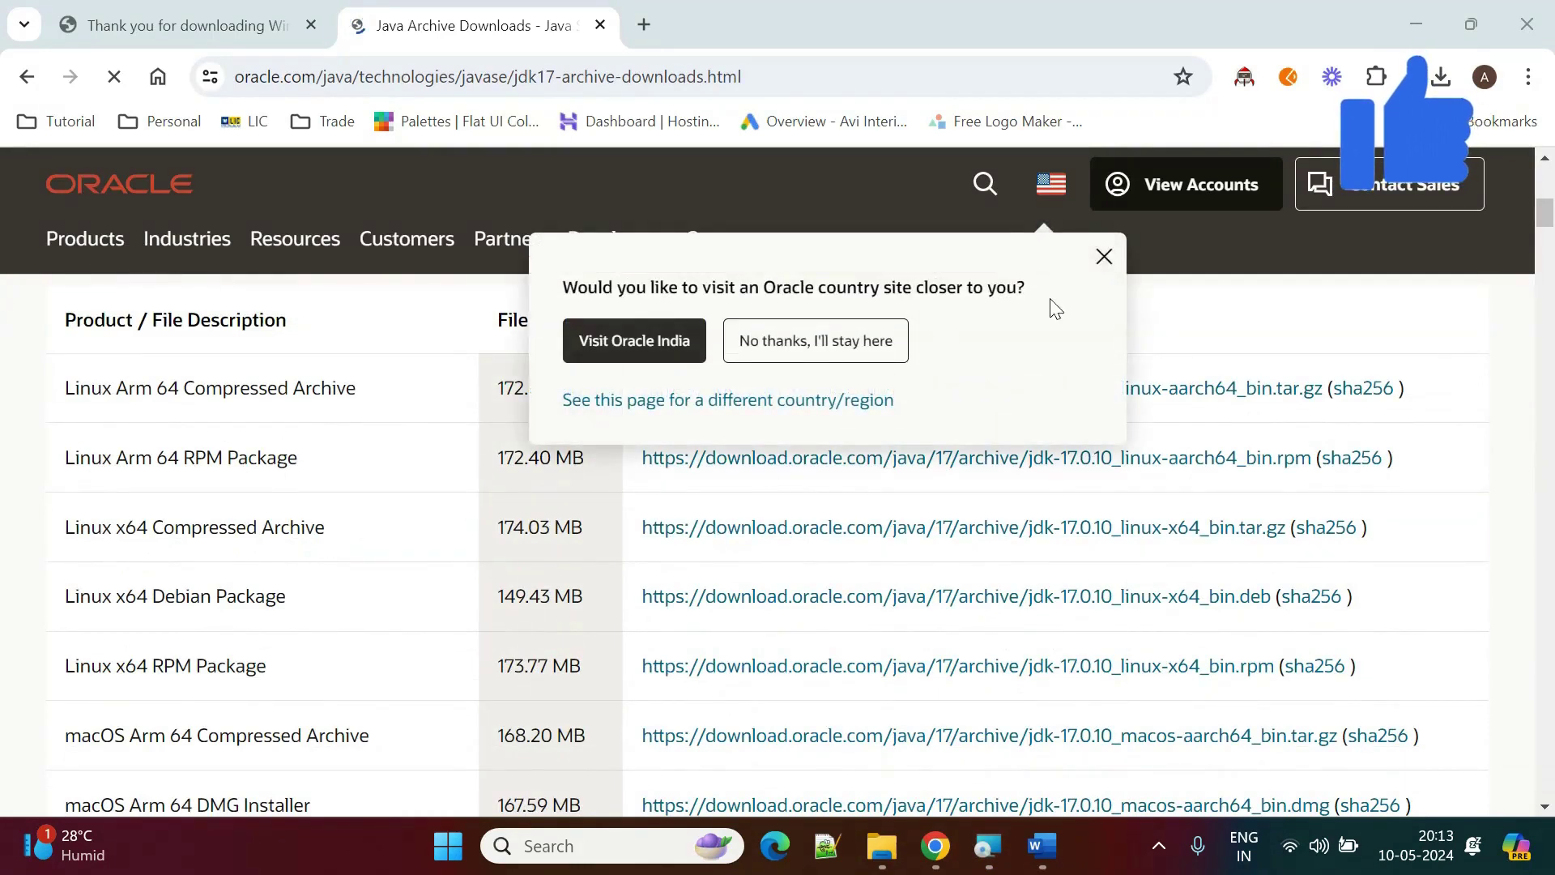
Download jdk-17.0.10_windows-x64_bin.exe from Oracle's Java 17 archive and check its progress.
{"action": "left_click", "coordinate": [1102, 256]}
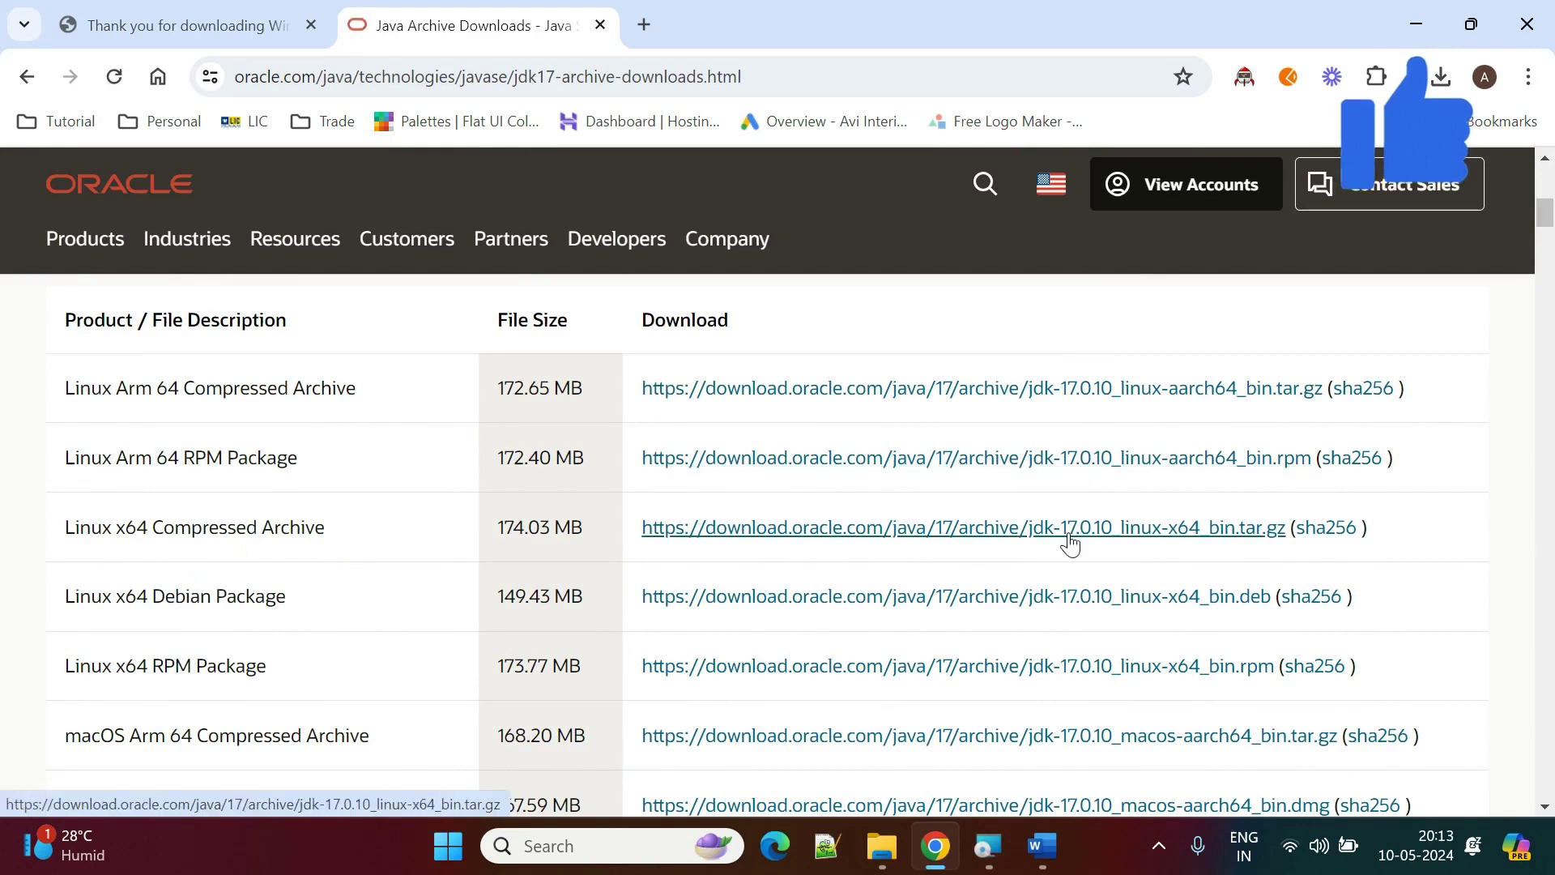
{"action": "scroll", "coordinate": [1070, 543], "scroll_direction": "down", "scroll_amount": 6}
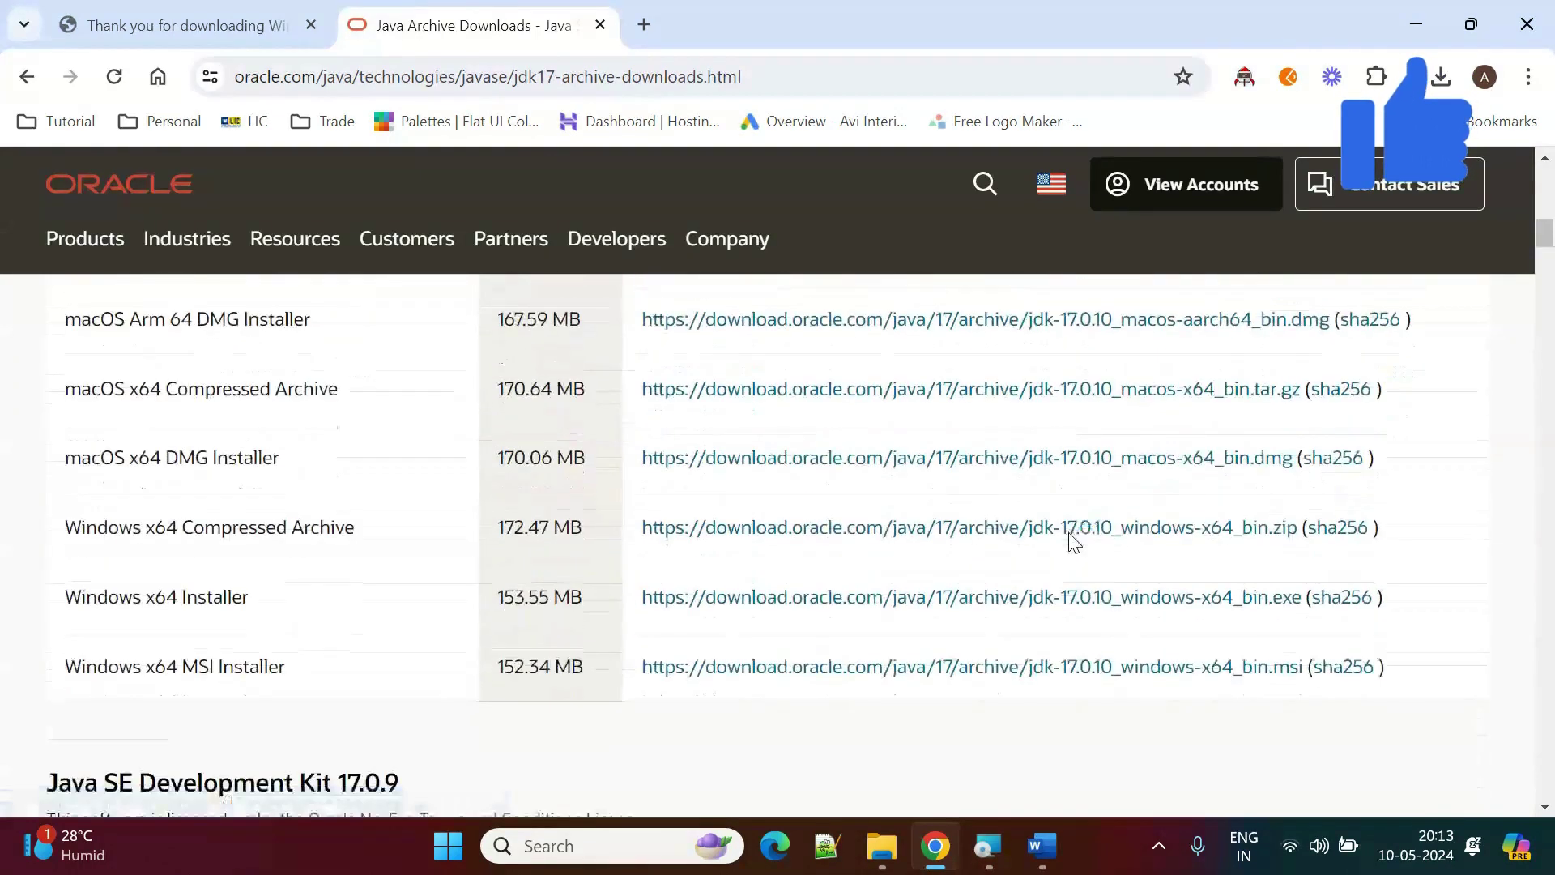
{"action": "left_click", "coordinate": [881, 598]}
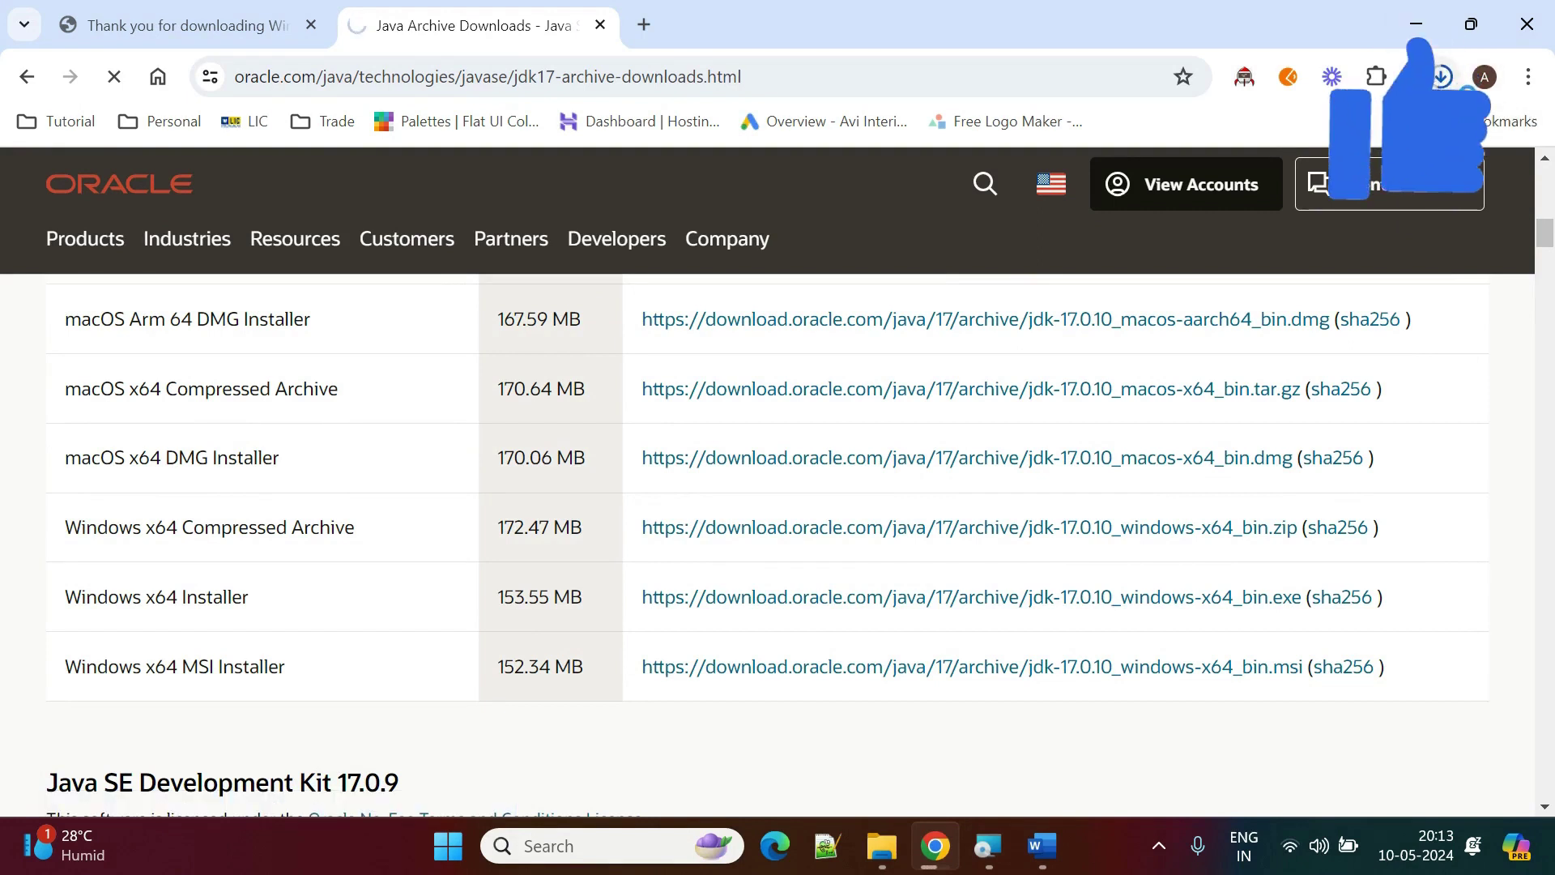
{"action": "left_click", "coordinate": [1440, 76]}
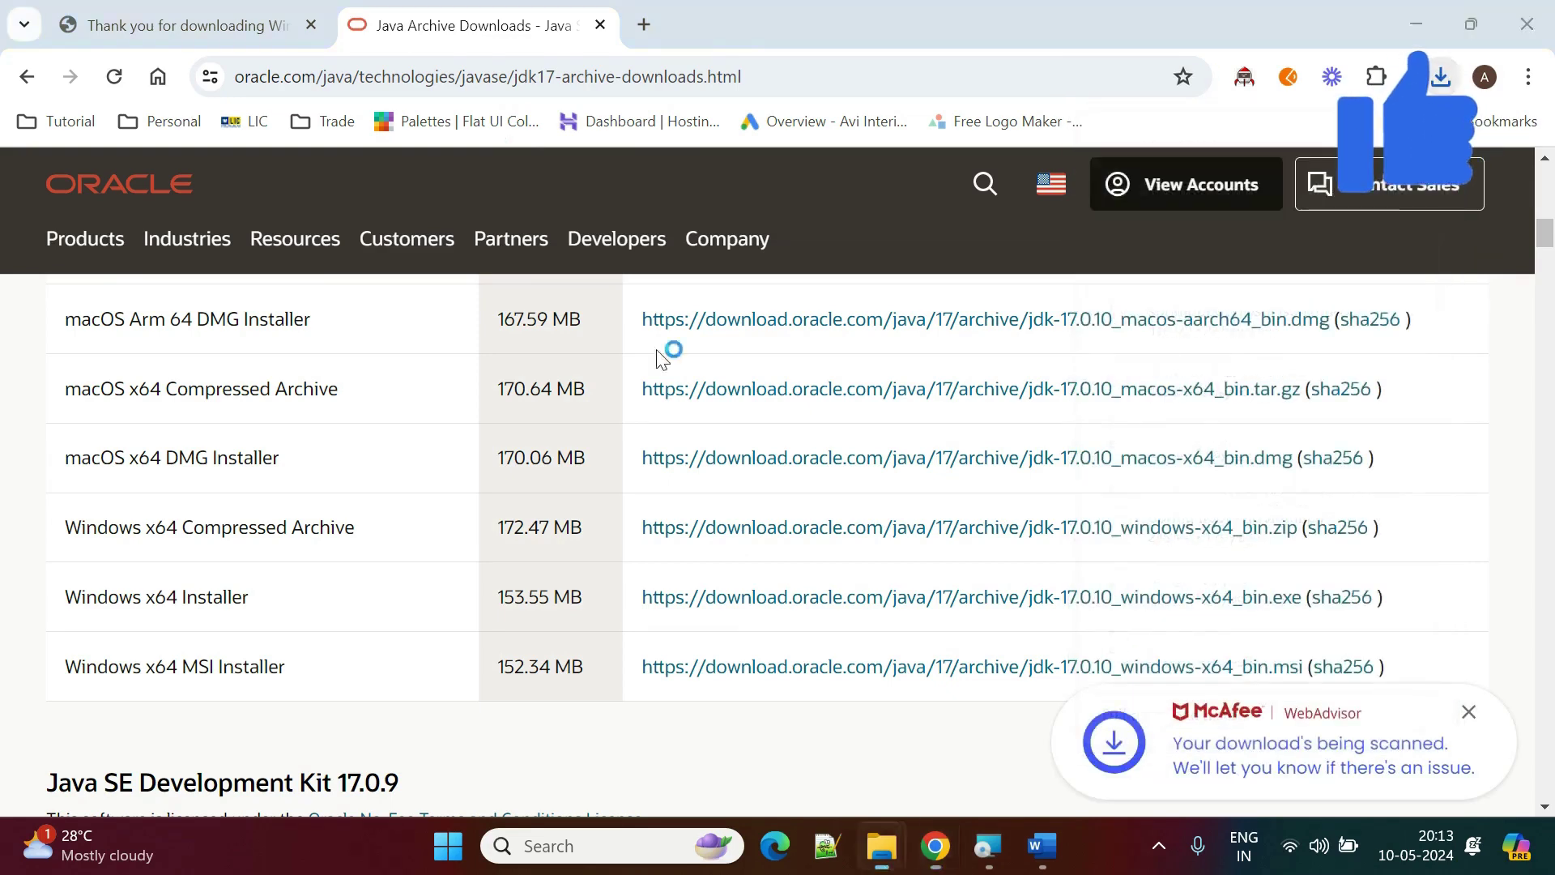
{"action": "left_click", "coordinate": [984, 847]}
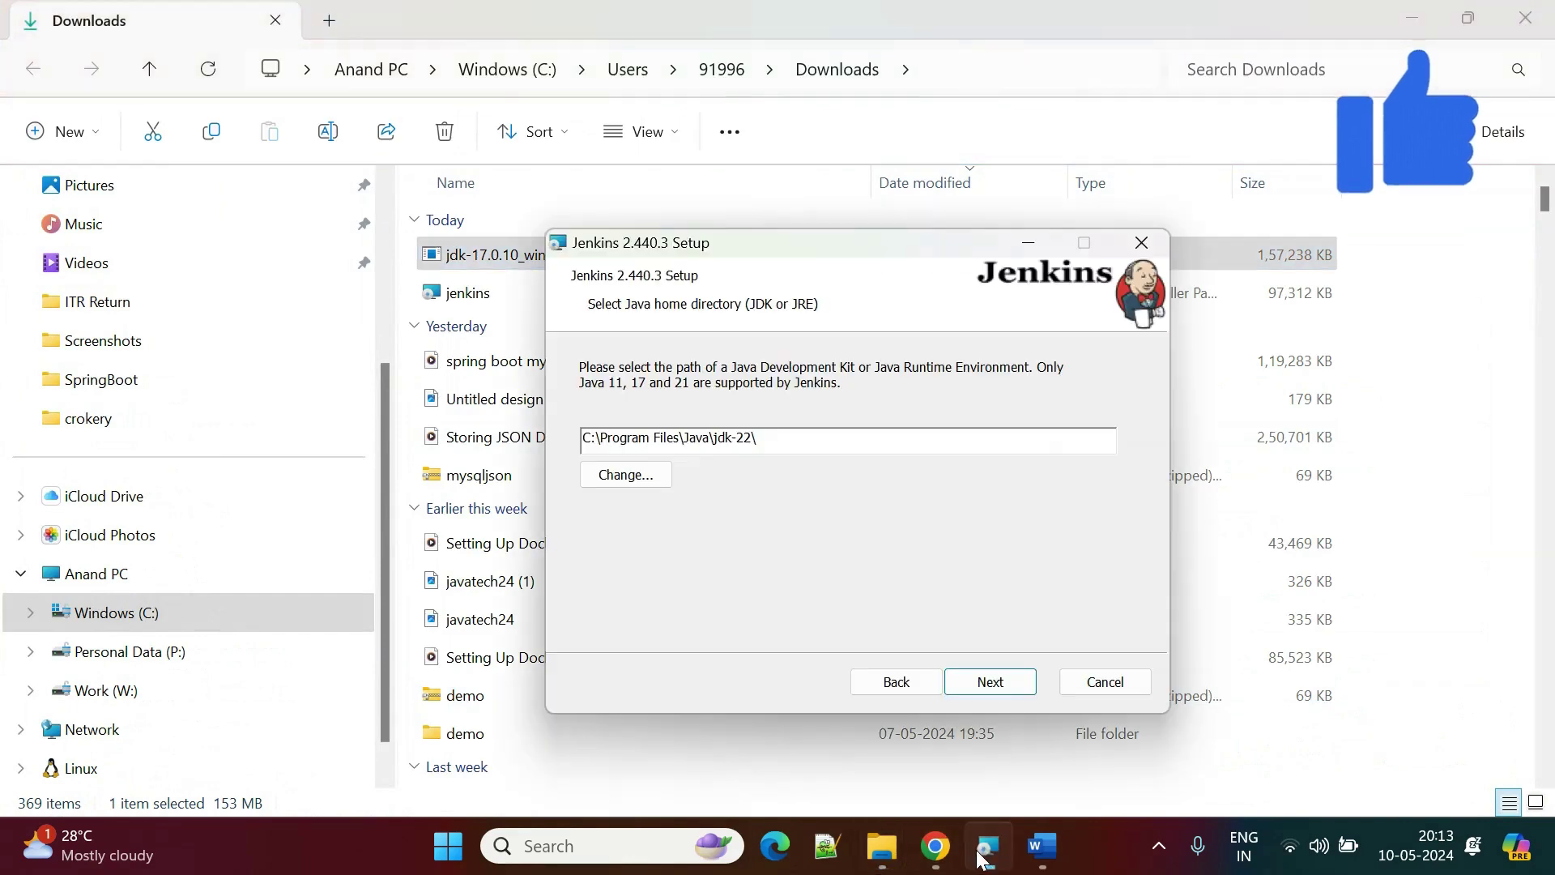
Cancel the Jenkins setup and start installing JDK 17.0.10 to its default folder.
{"action": "left_click", "coordinate": [1123, 685]}
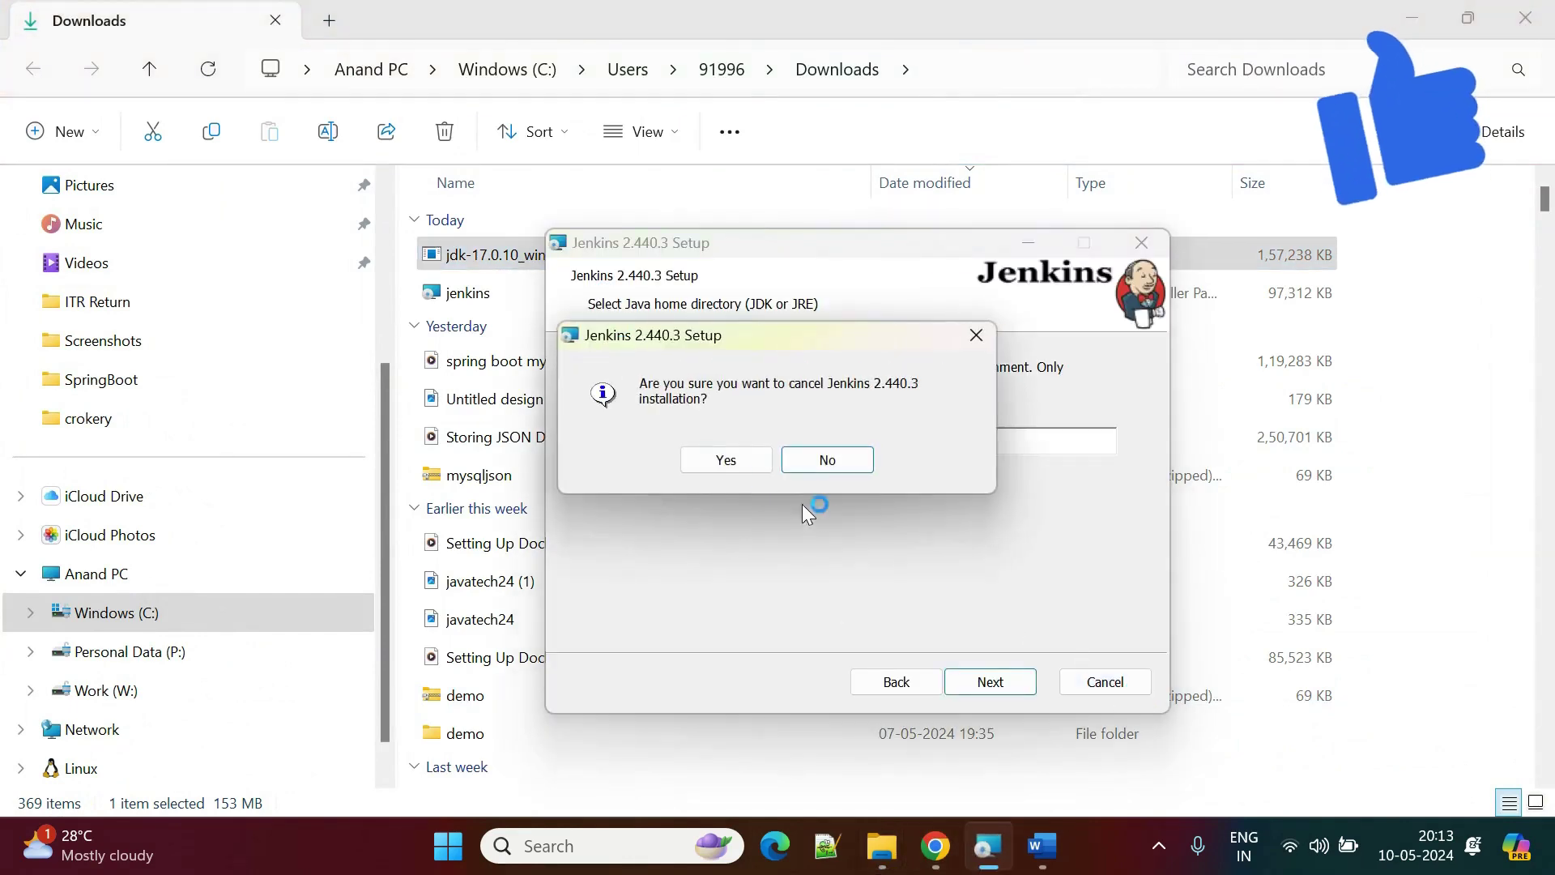
{"action": "left_click", "coordinate": [719, 467]}
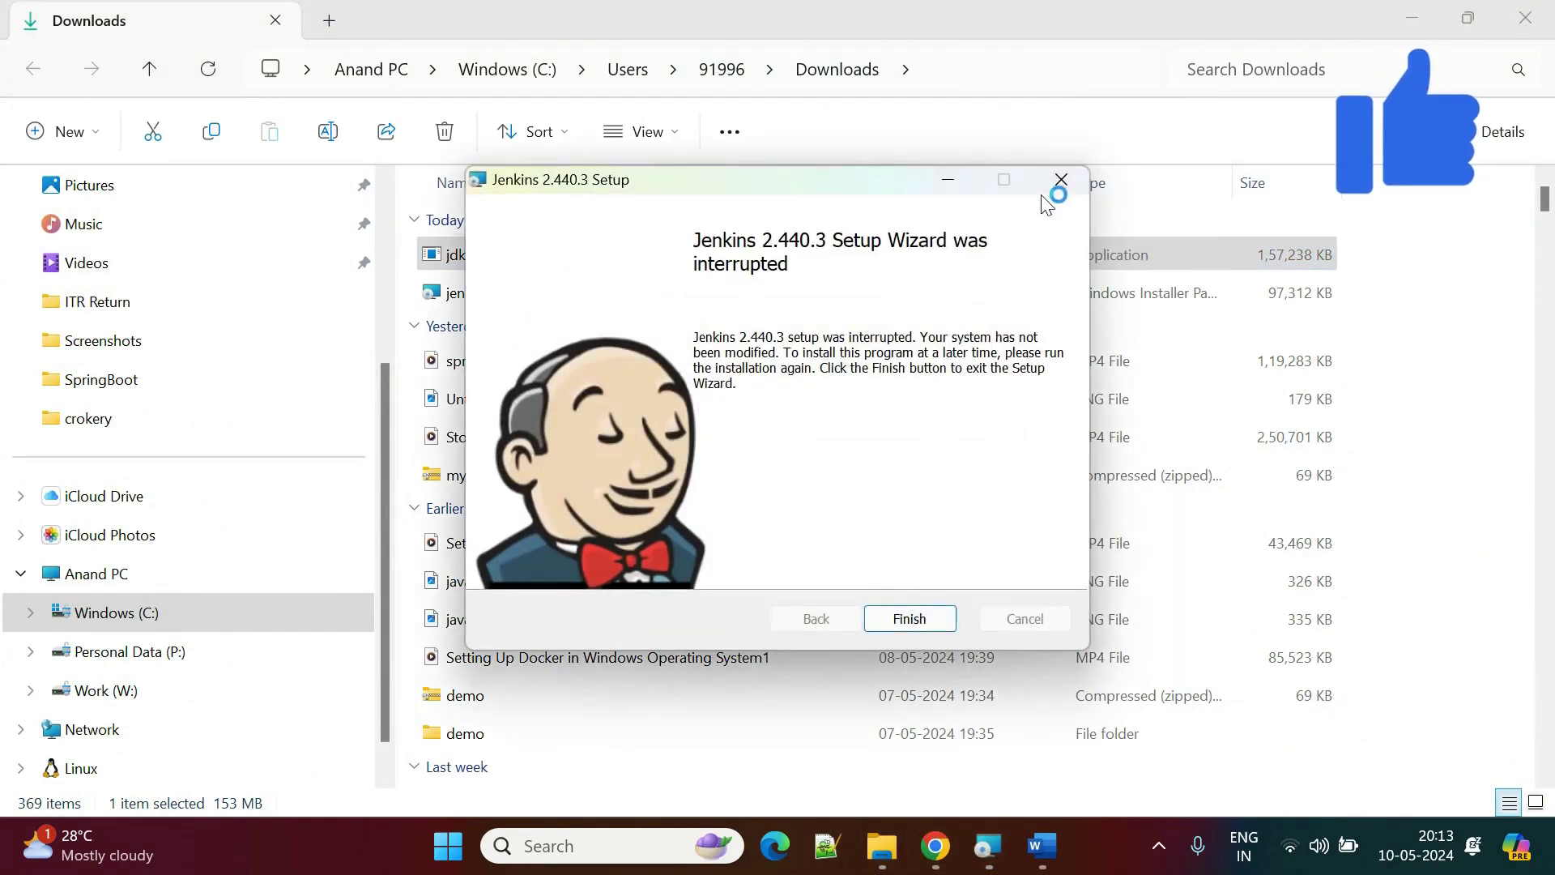
{"action": "left_click", "coordinate": [893, 630]}
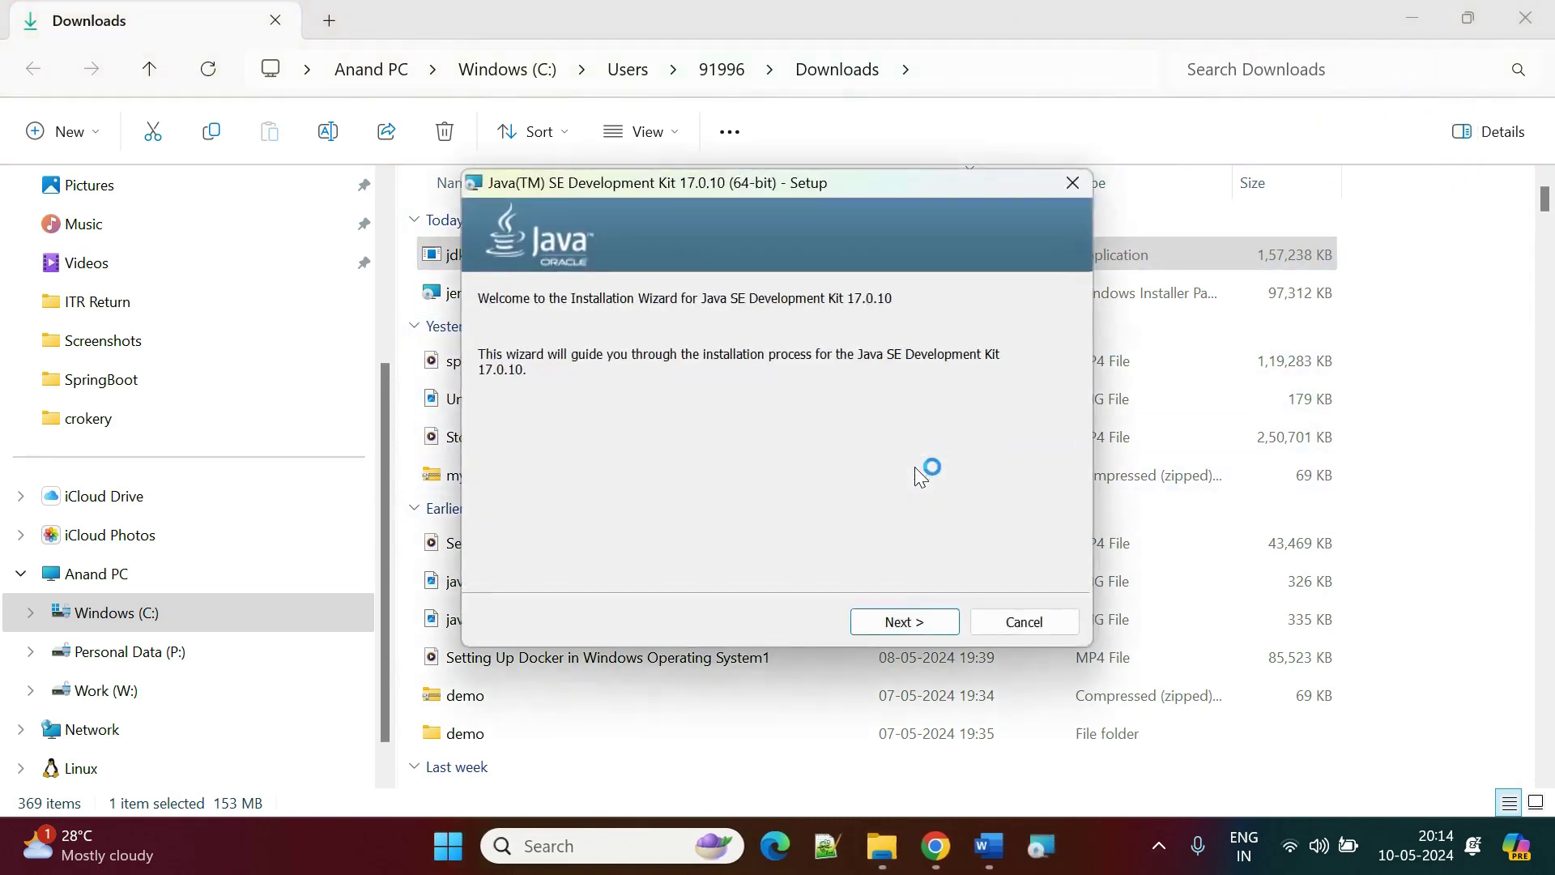
{"action": "left_click", "coordinate": [911, 619]}
{"action": "left_click", "coordinate": [907, 622]}
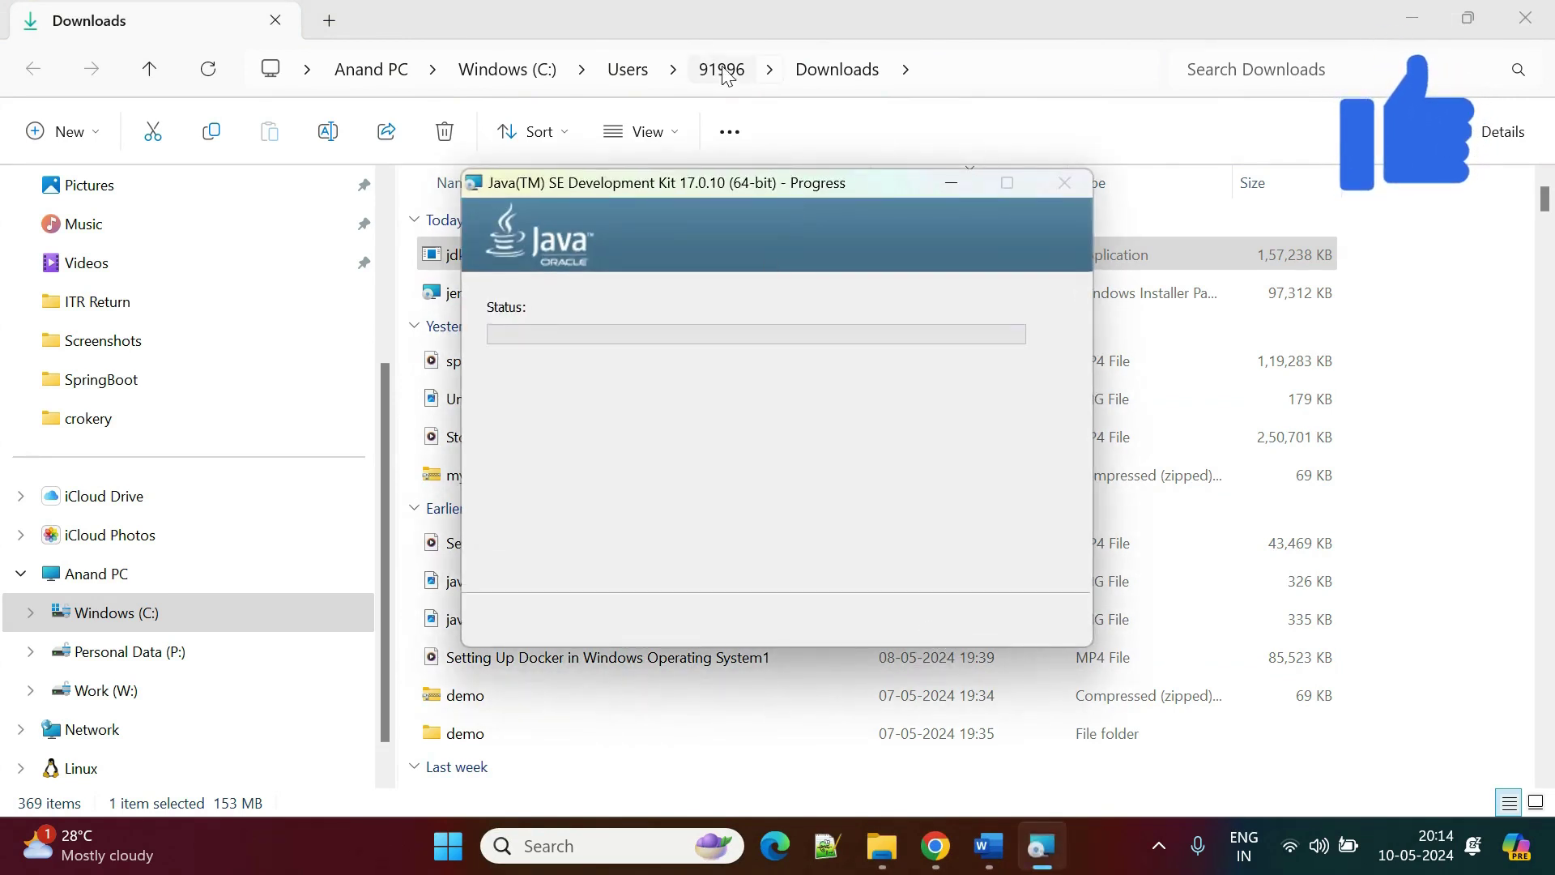
Bring up the Environment Variables dialog via a Windows search for 'env'.
{"action": "left_click", "coordinate": [530, 847]}
{"action": "type", "text": "env"}
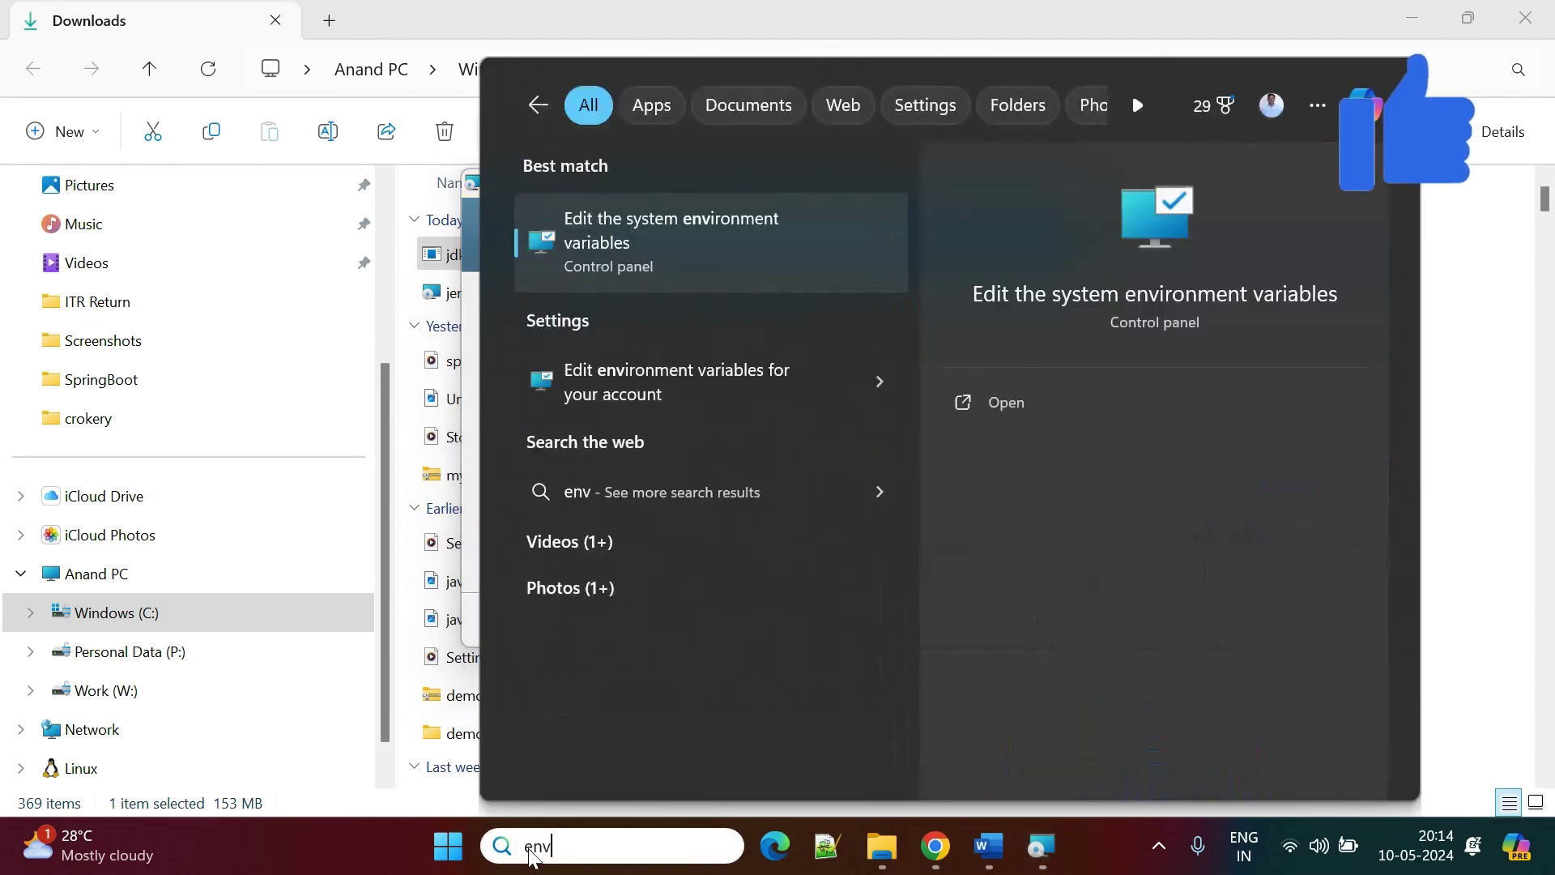
{"action": "left_click", "coordinate": [667, 243]}
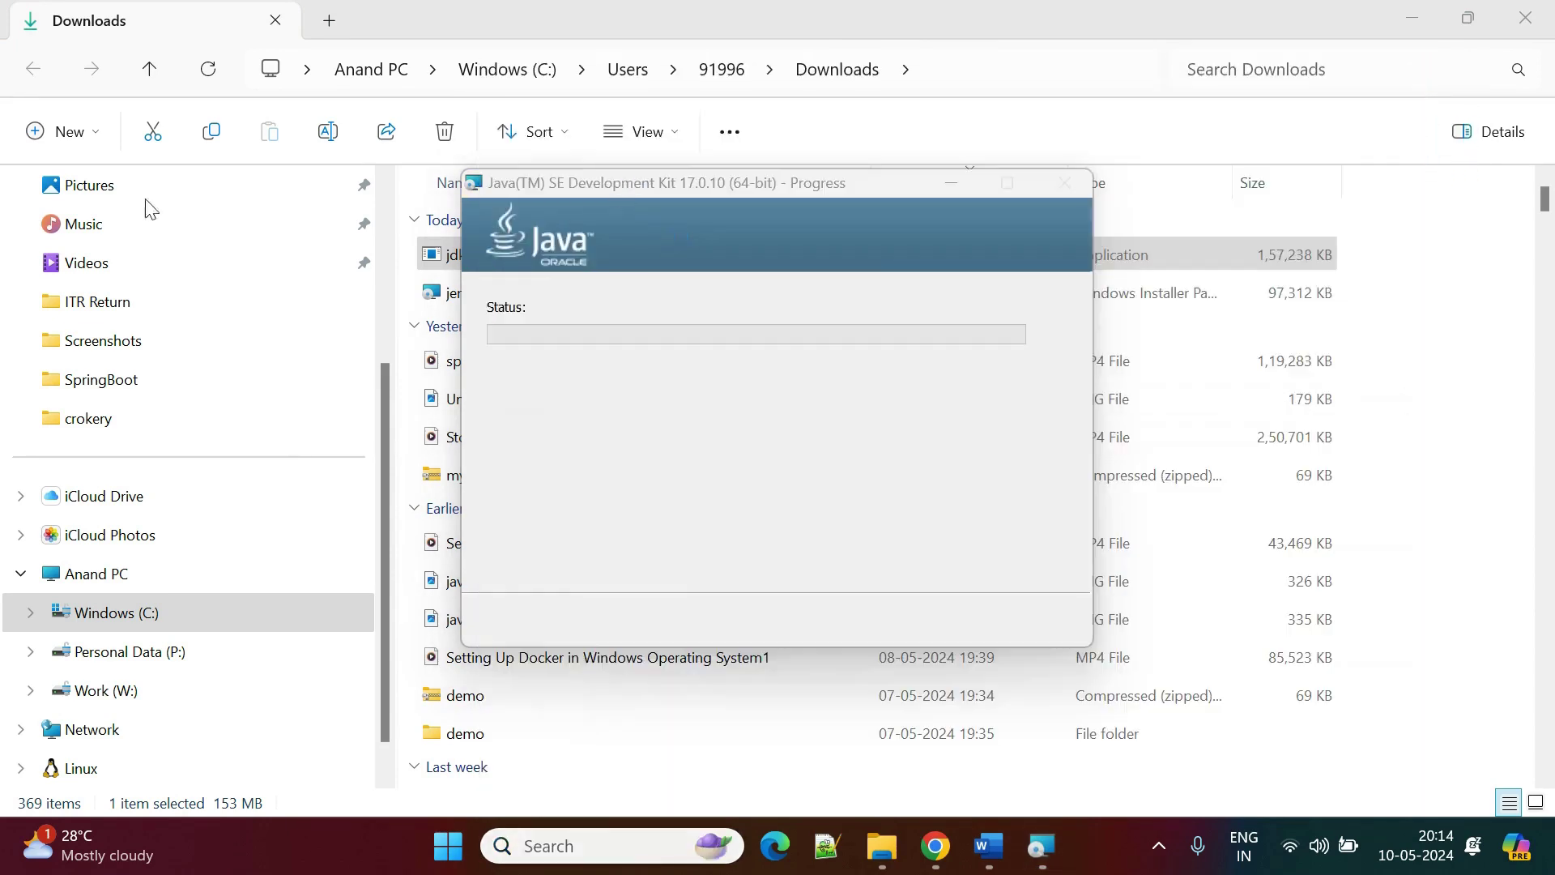
{"action": "left_click", "coordinate": [519, 602]}
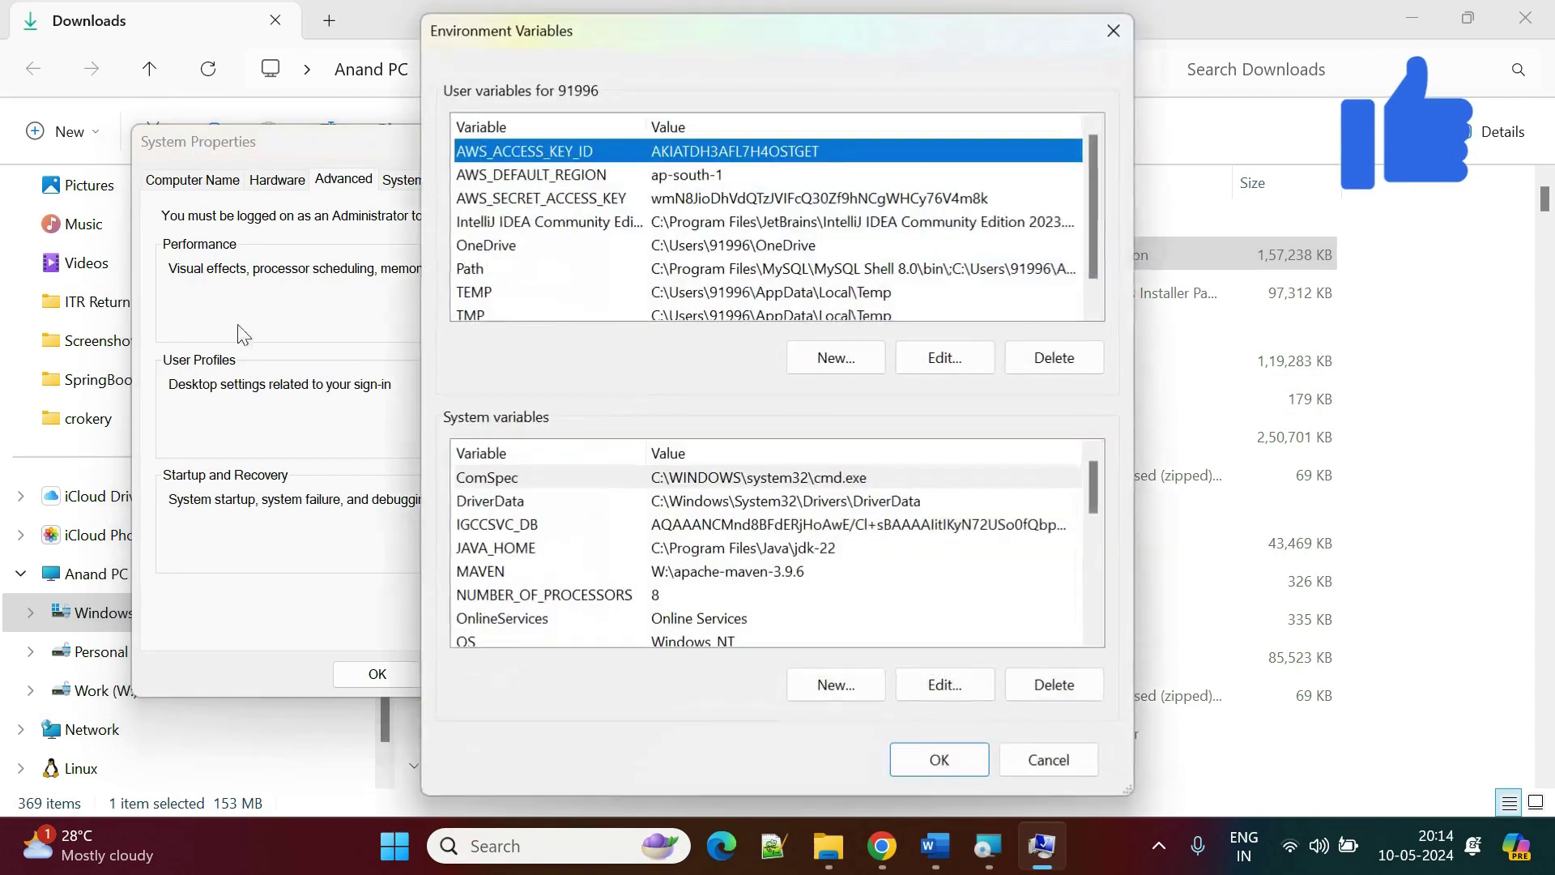
Close Environment Variables and System Properties unchanged, then check the JDK 17 installer's progress.
{"action": "left_click", "coordinate": [842, 551]}
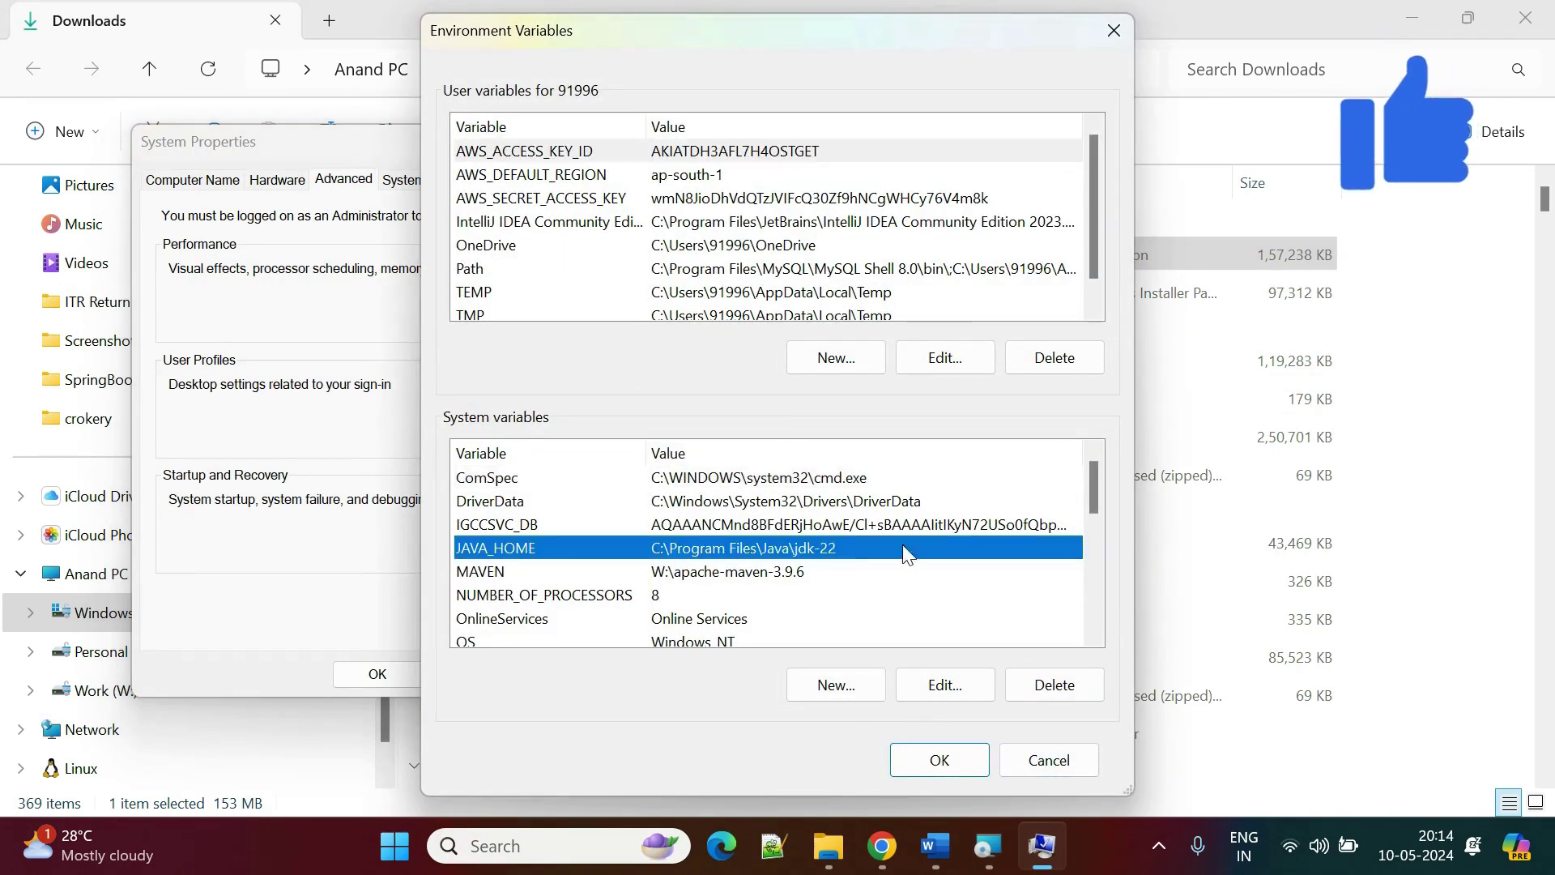
{"action": "left_click", "coordinate": [1049, 761]}
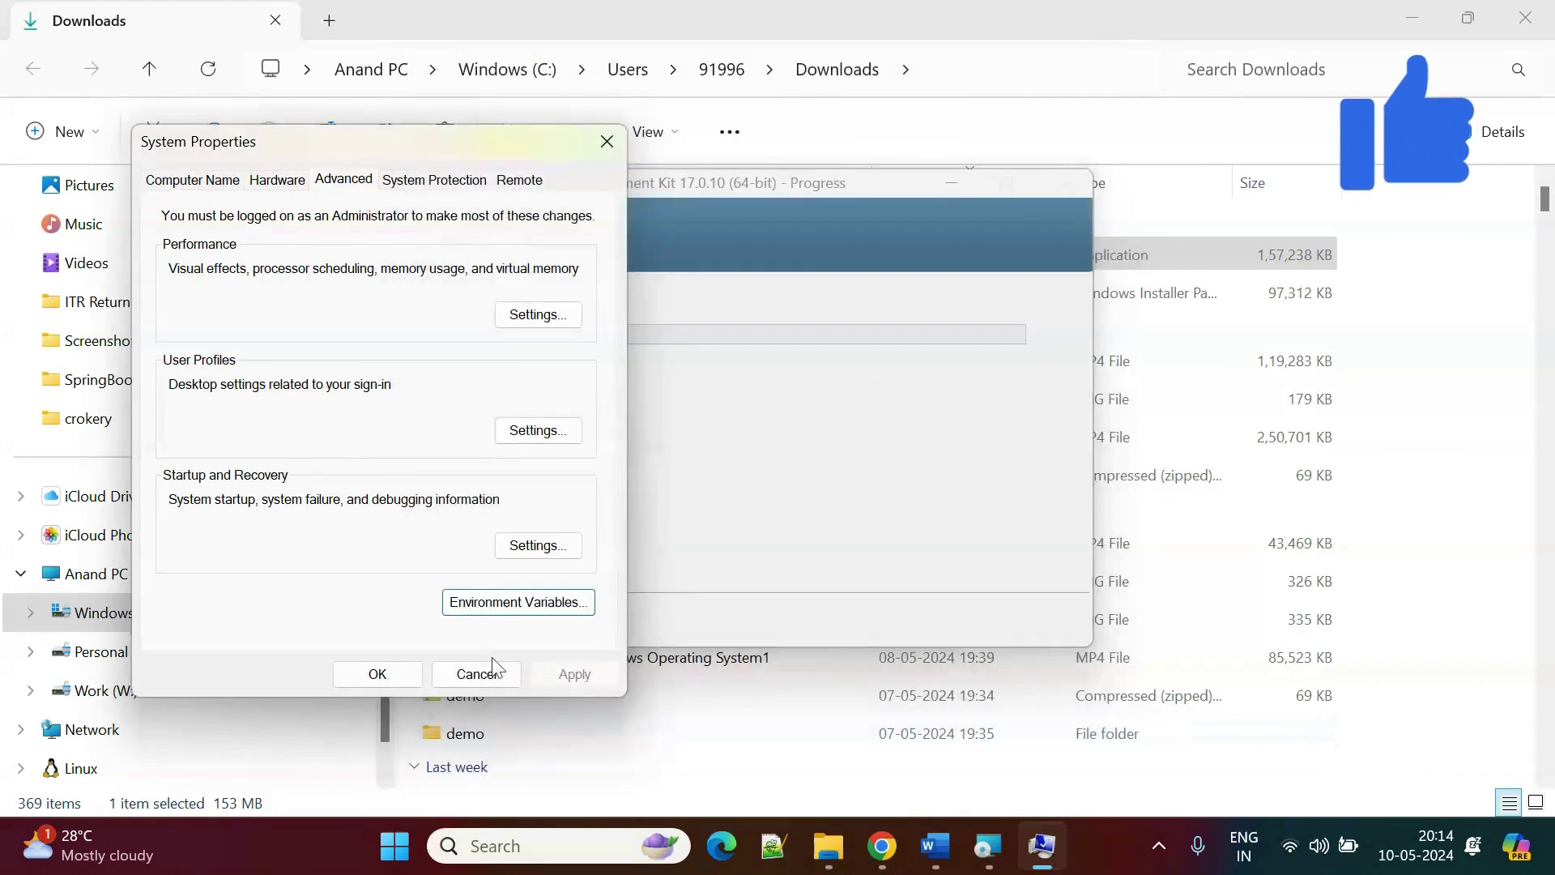
{"action": "key", "text": "Escape"}
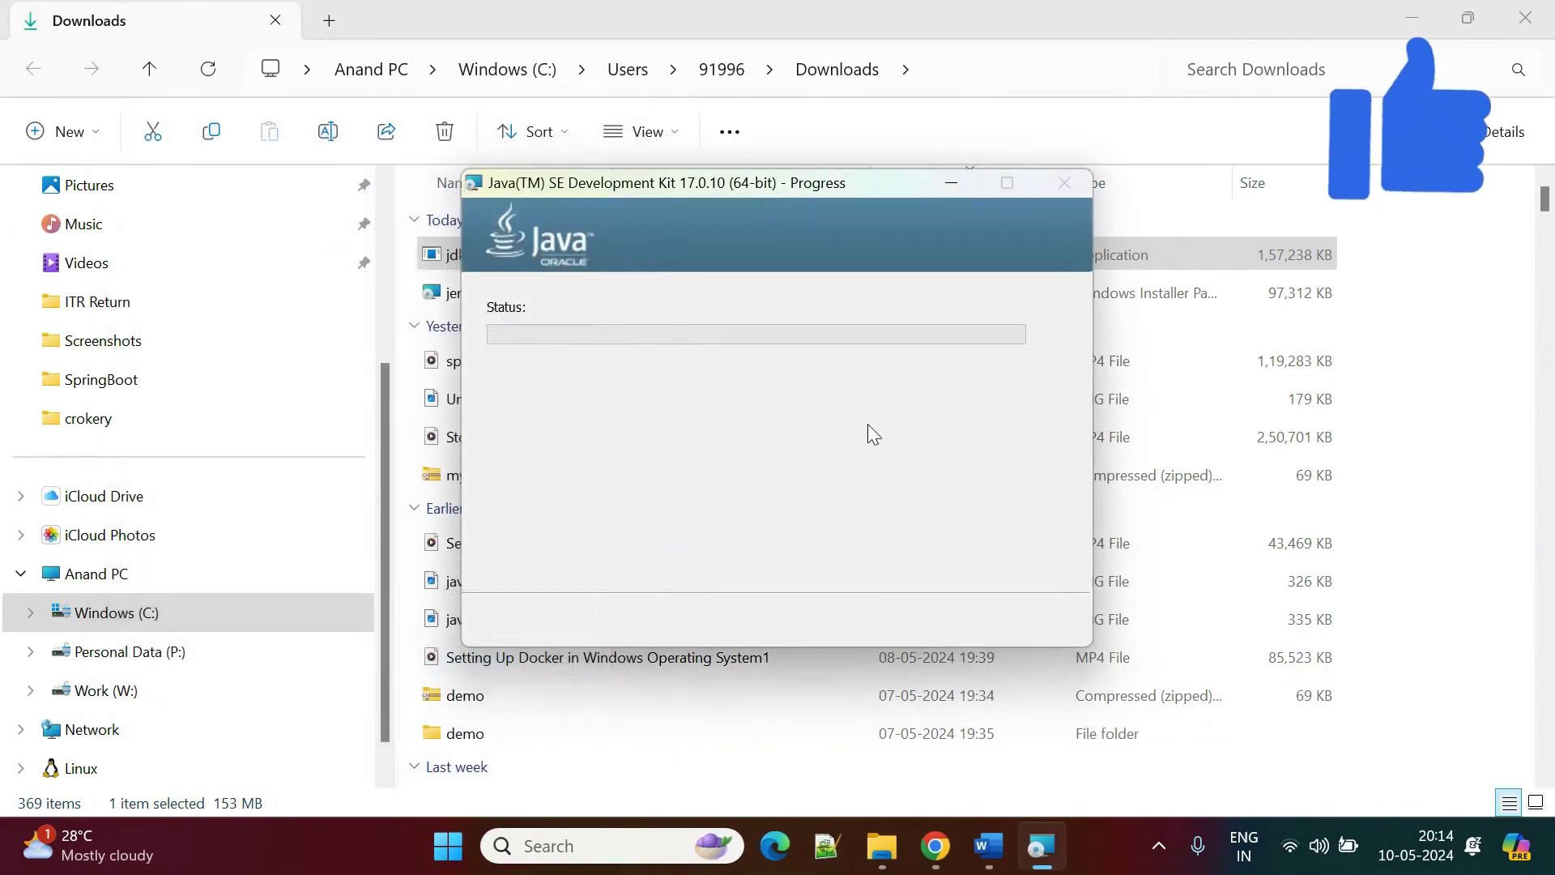
{"action": "left_click_drag", "start_coordinate": [622, 186], "coordinate": [703, 253]}
{"action": "left_click", "coordinate": [722, 70]}
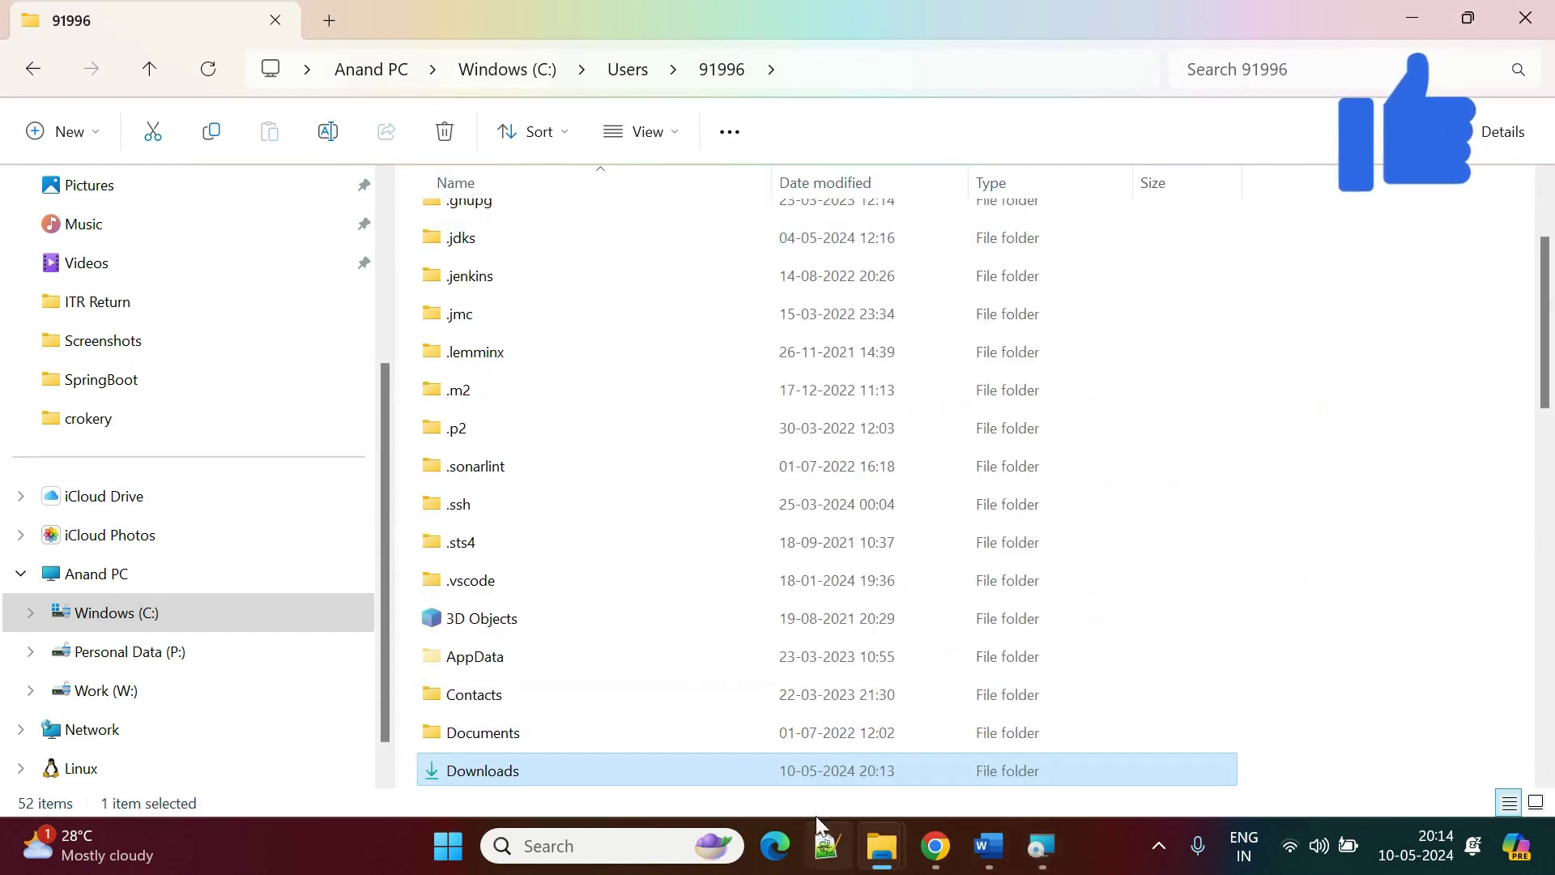
{"action": "left_click", "coordinate": [1042, 849]}
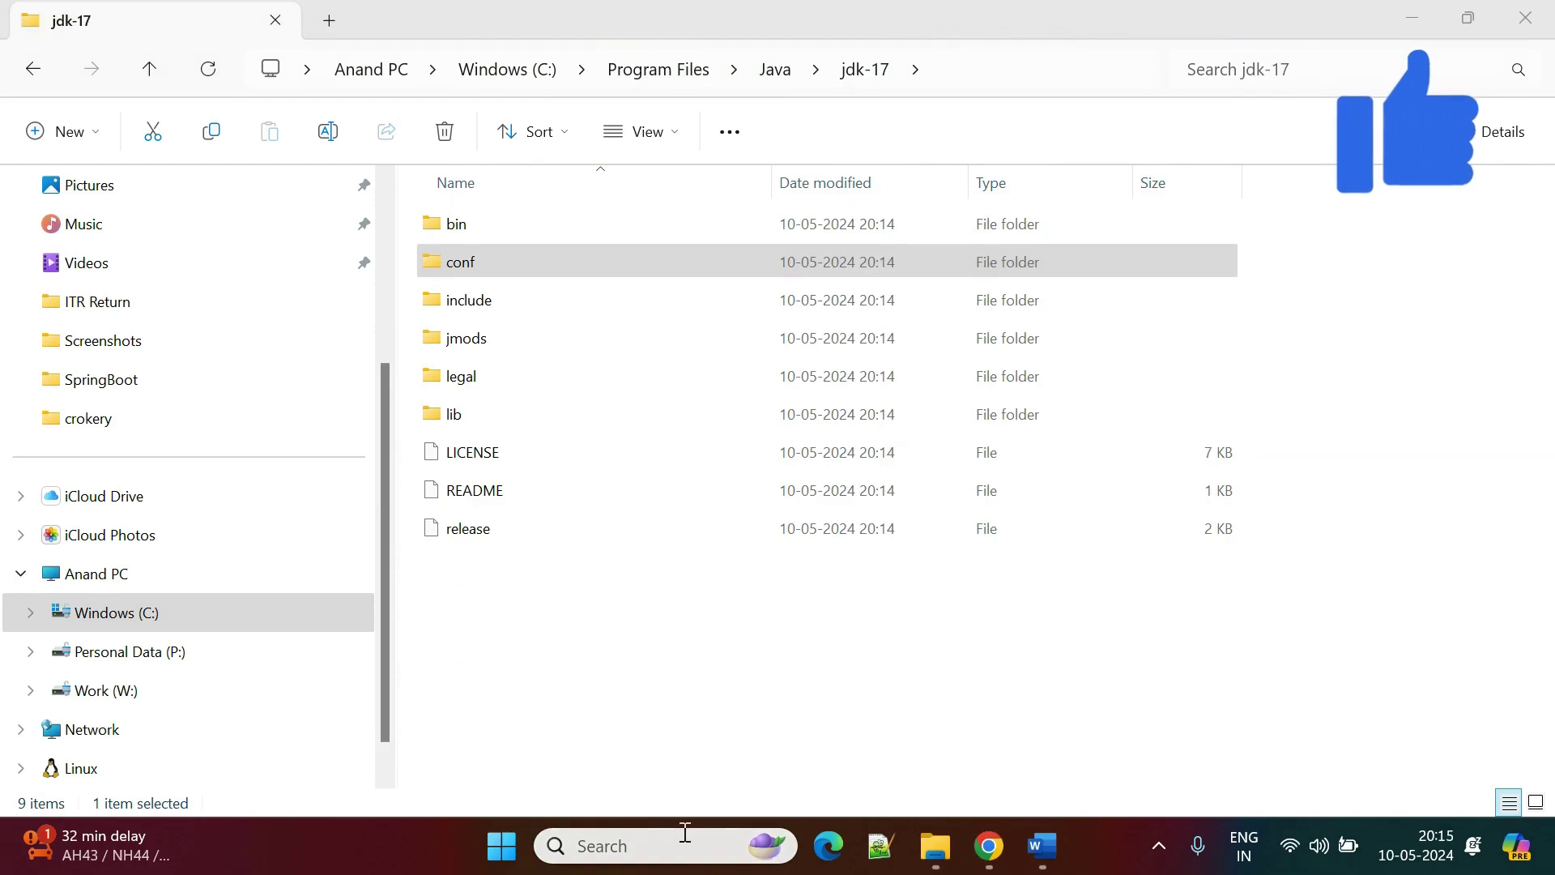
{"action": "left_click", "coordinate": [683, 842]}
Run java -version in Command Prompt to confirm Java 17.0.10 LTS is active.
{"action": "type", "text": "cmd"}
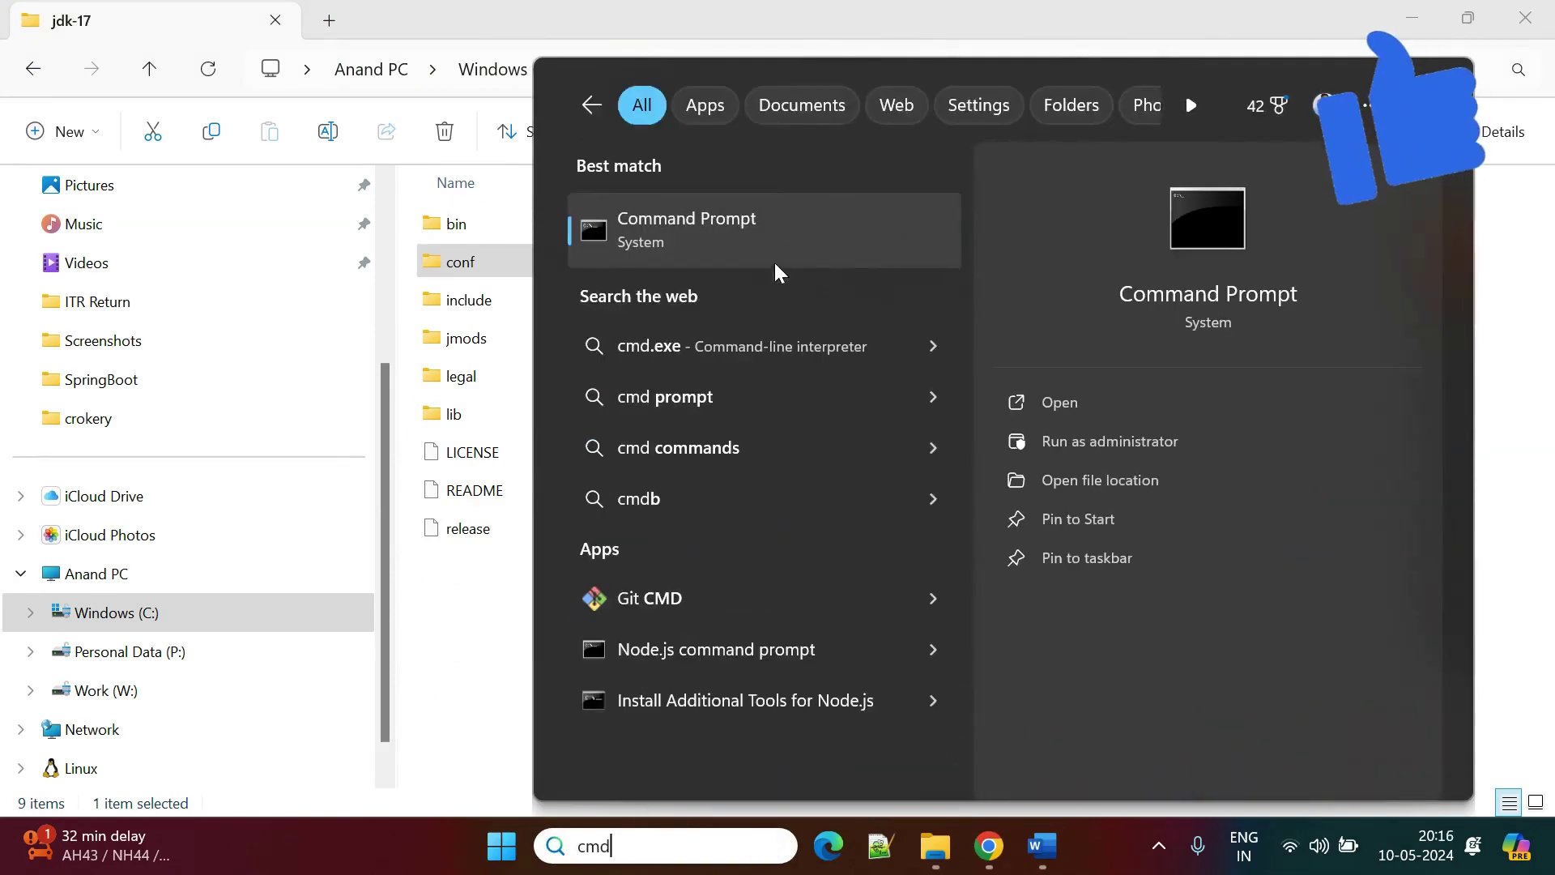
{"action": "key", "text": "Return"}
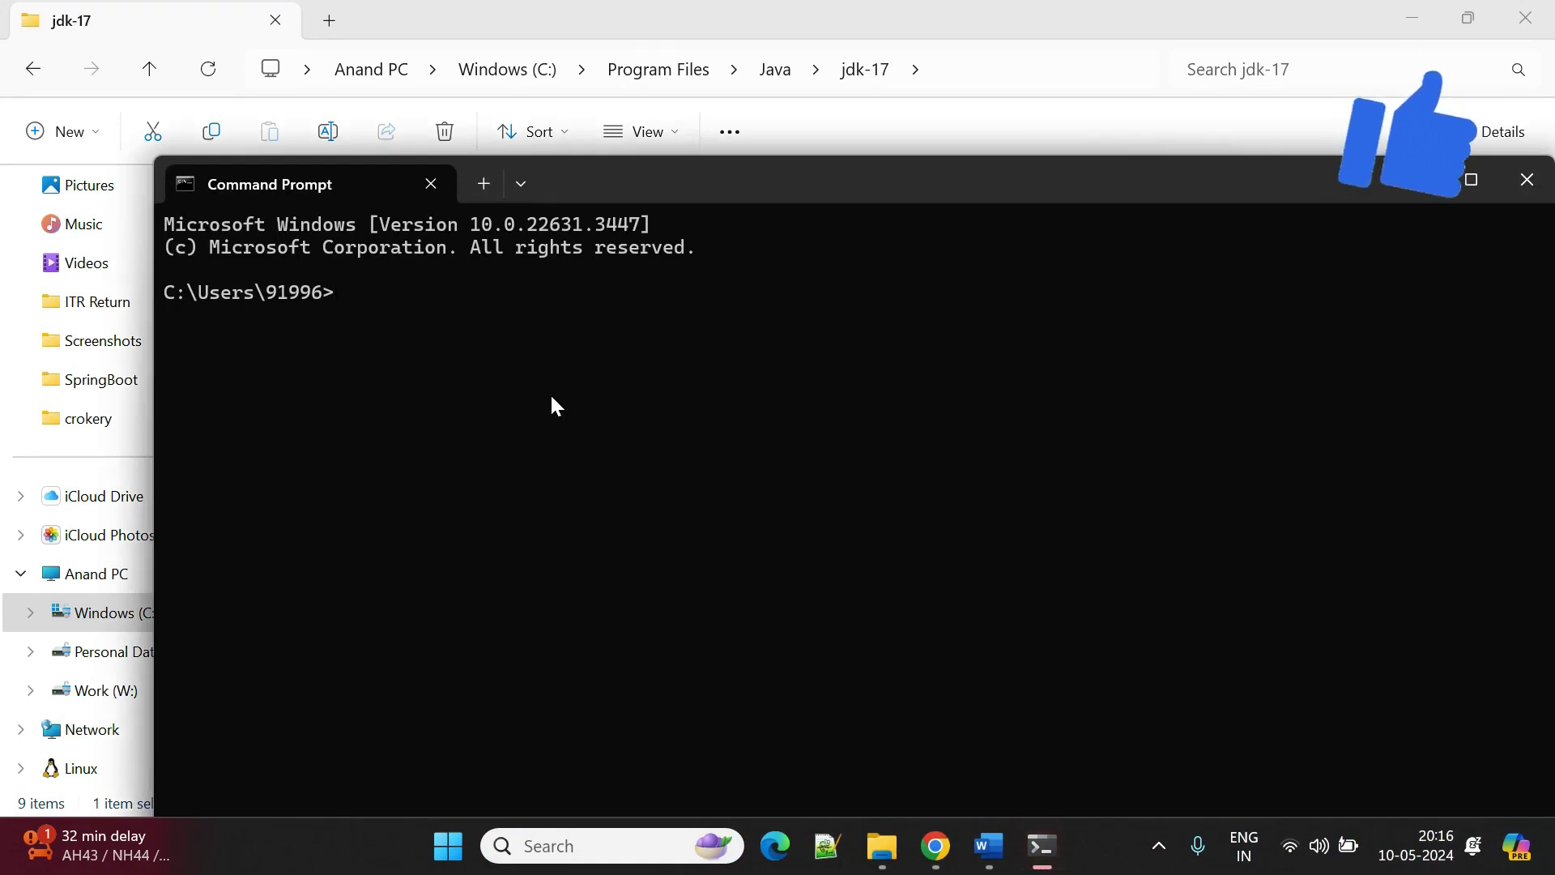
{"action": "type", "text": "java "}
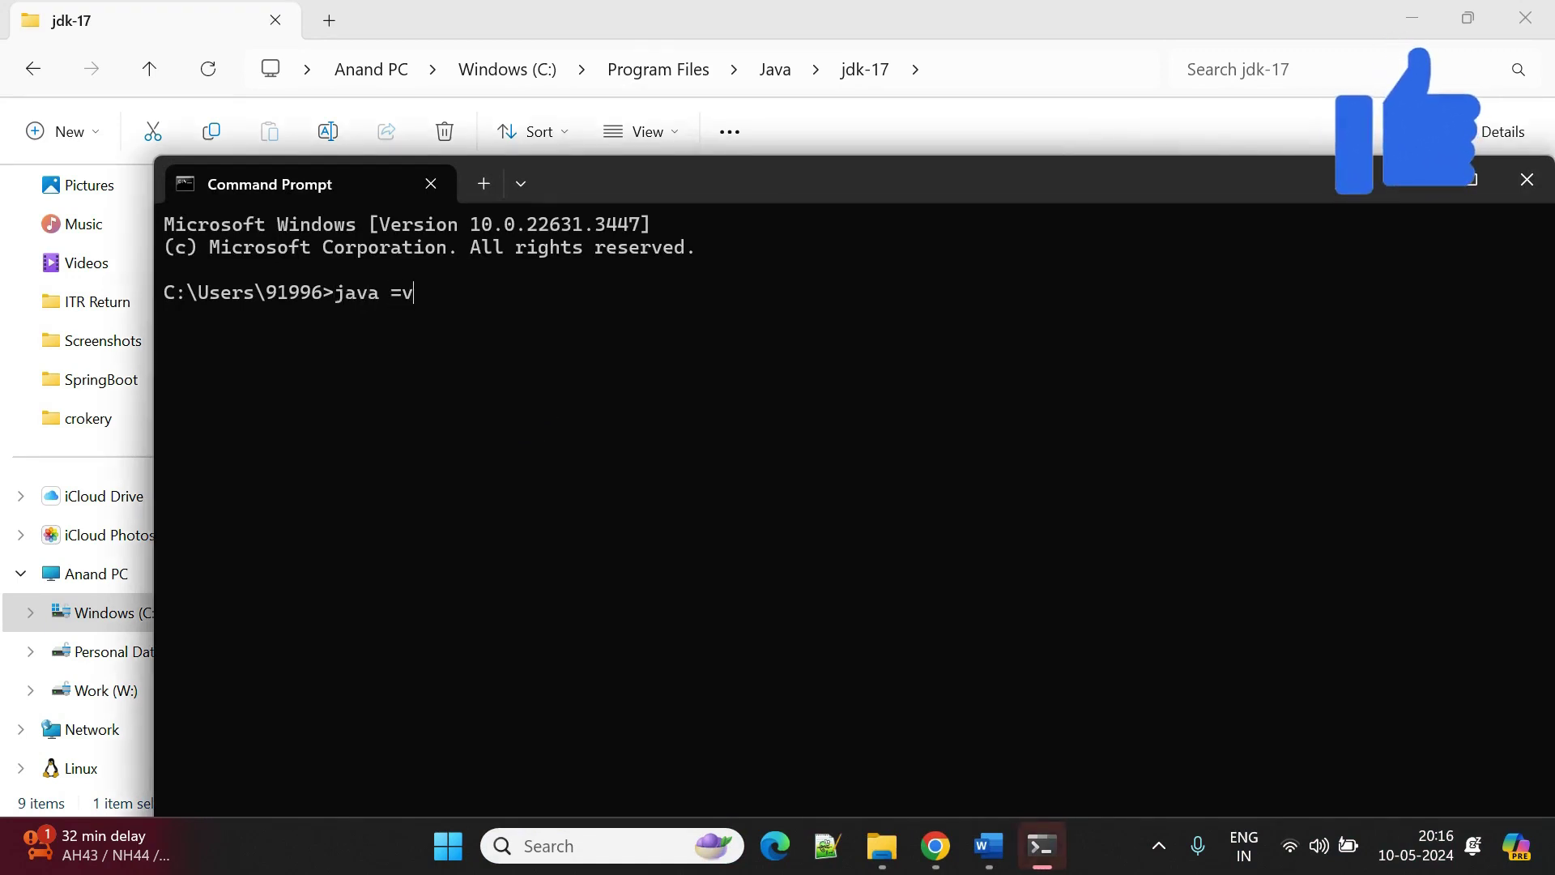
{"action": "type", "text": "-version"}
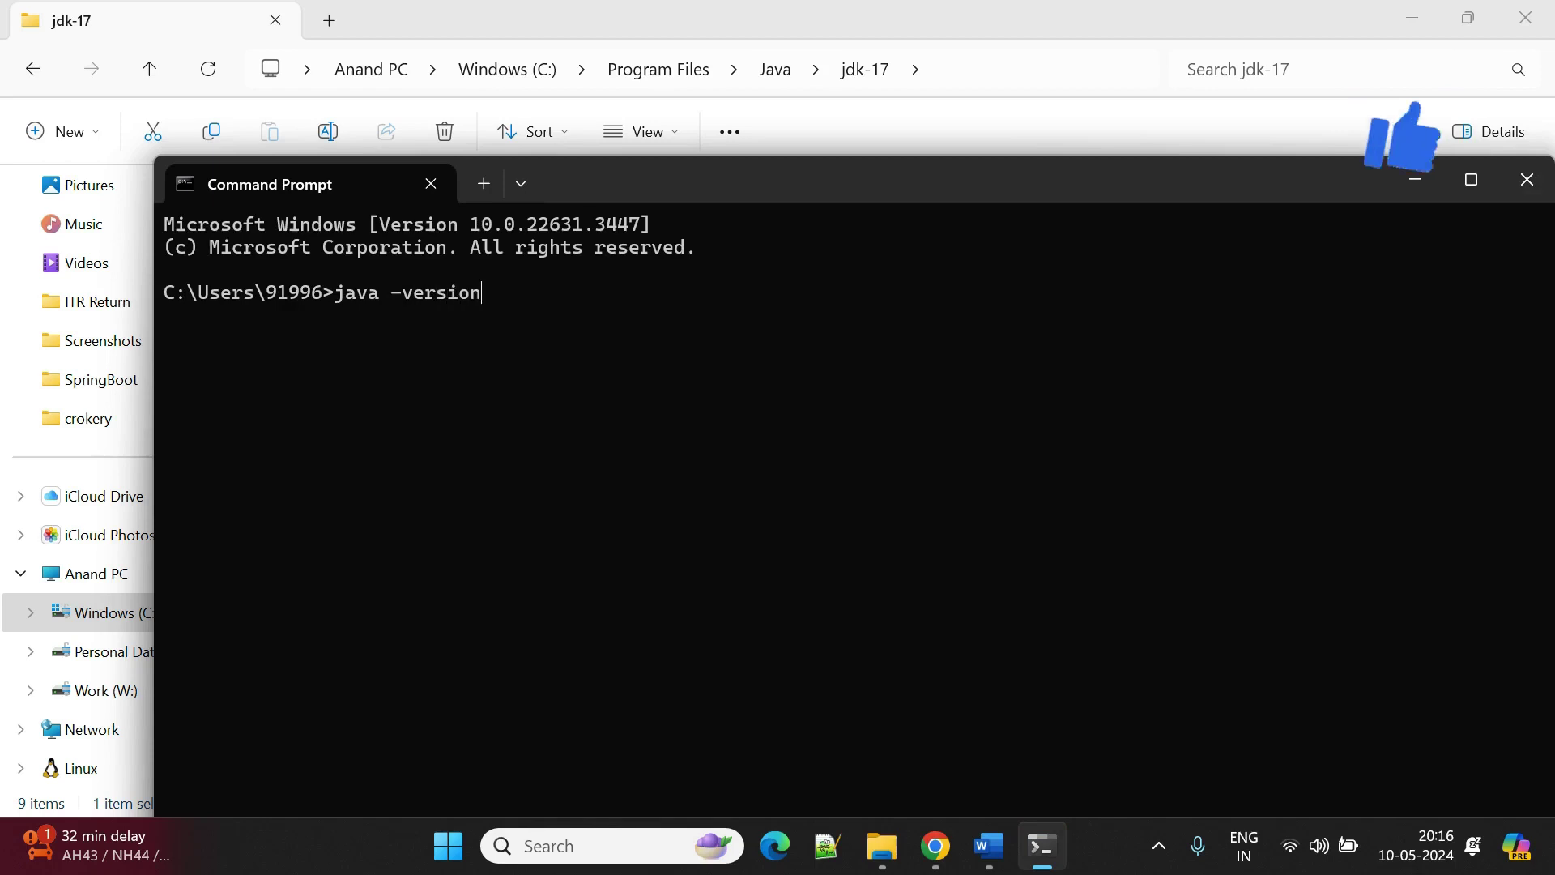
{"action": "key", "text": "Return"}
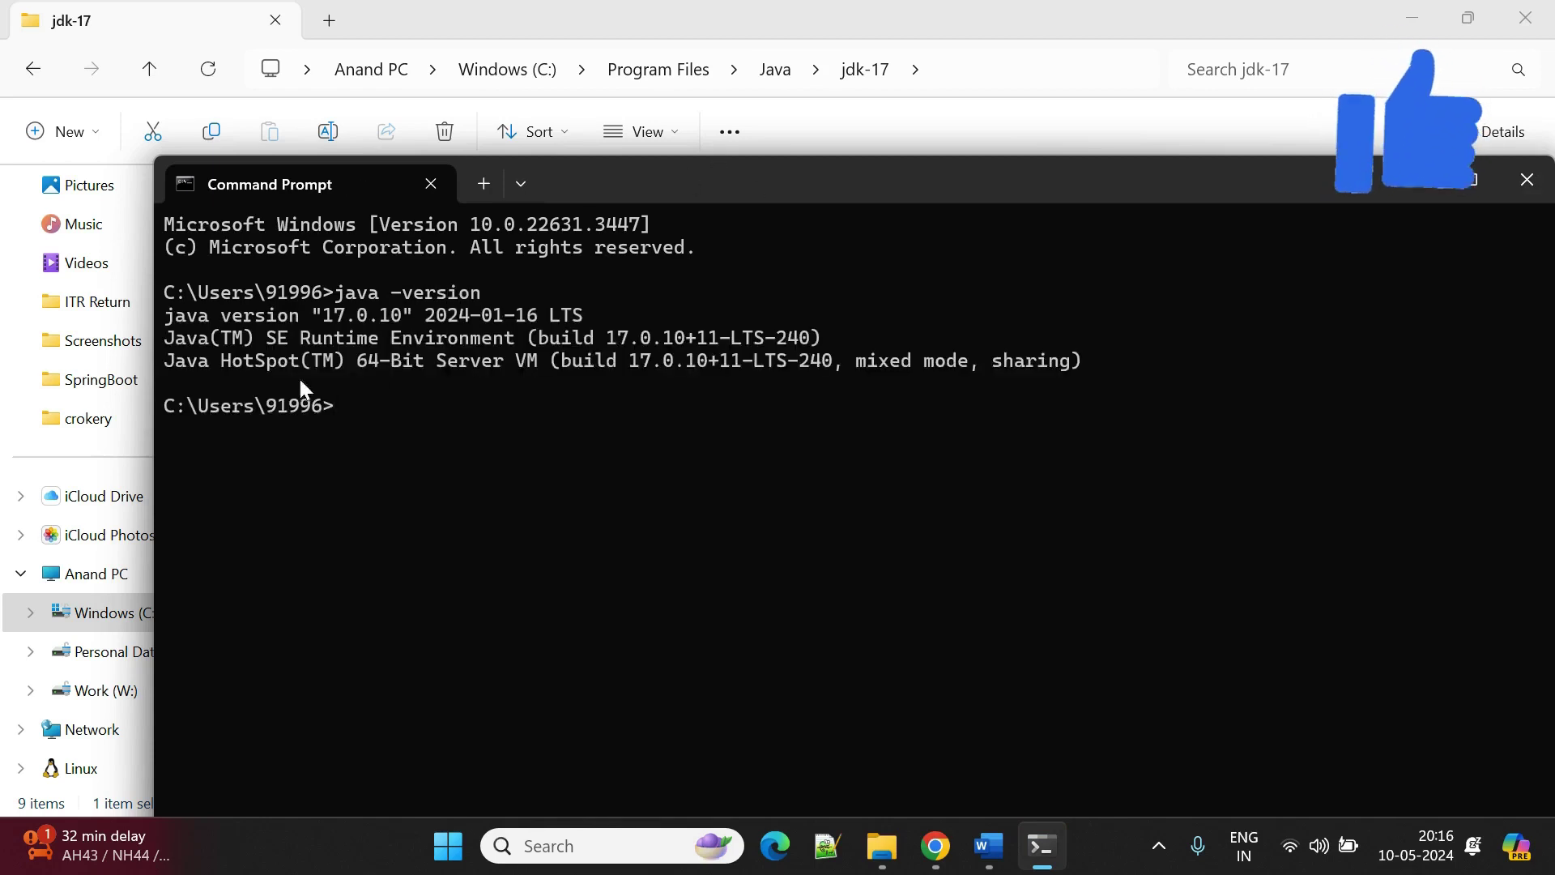
Close Command Prompt and launch the Jenkins installer from the Downloads folder.
{"action": "left_click_drag", "start_coordinate": [718, 183], "coordinate": [517, 136]}
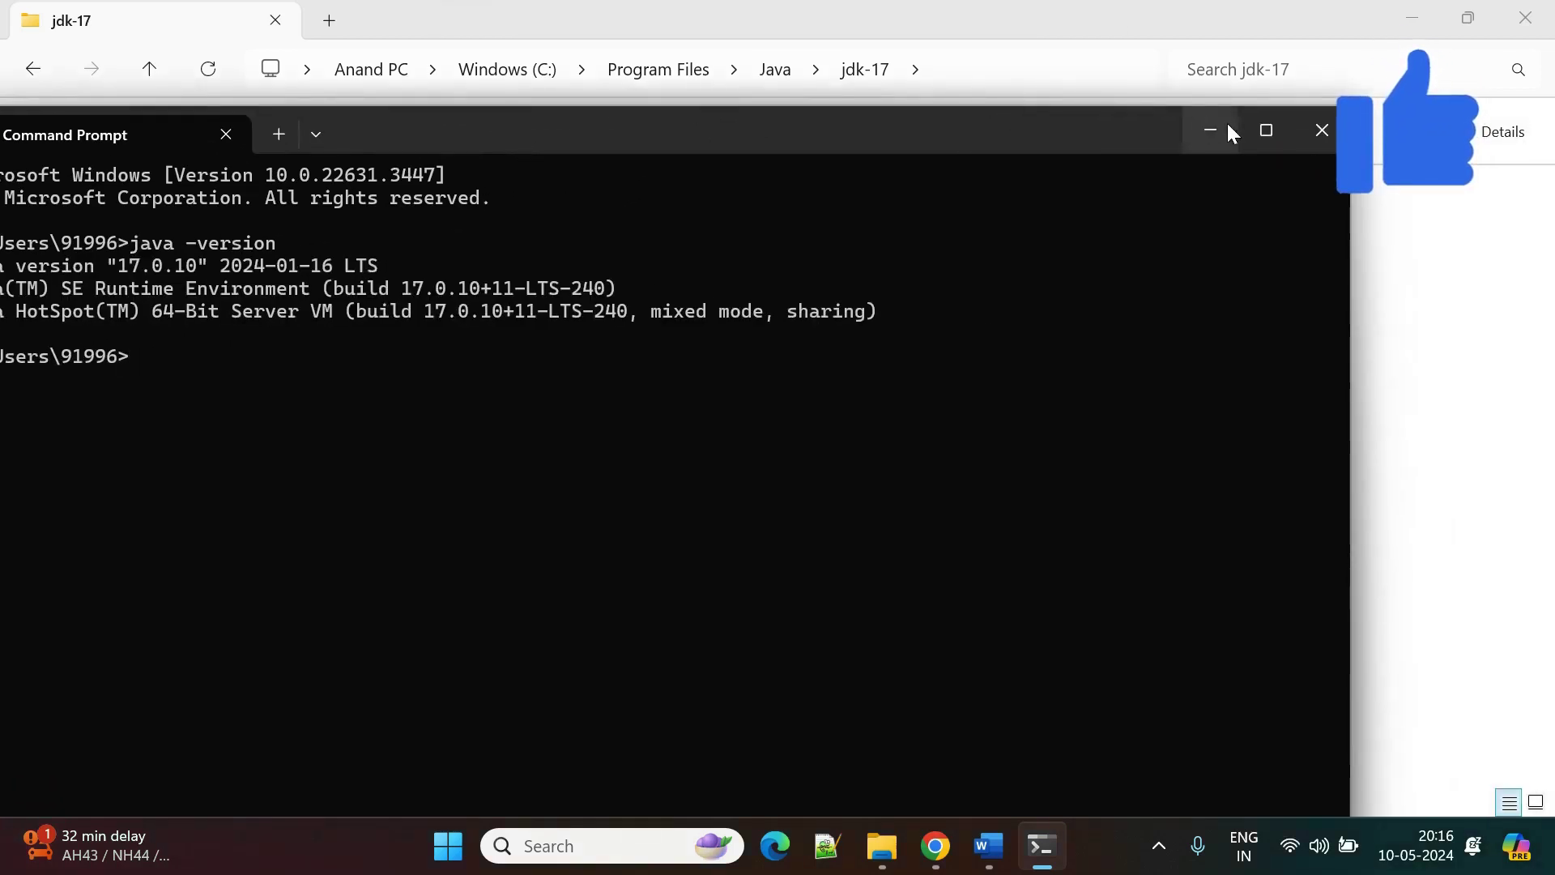
{"action": "left_click", "coordinate": [1318, 151]}
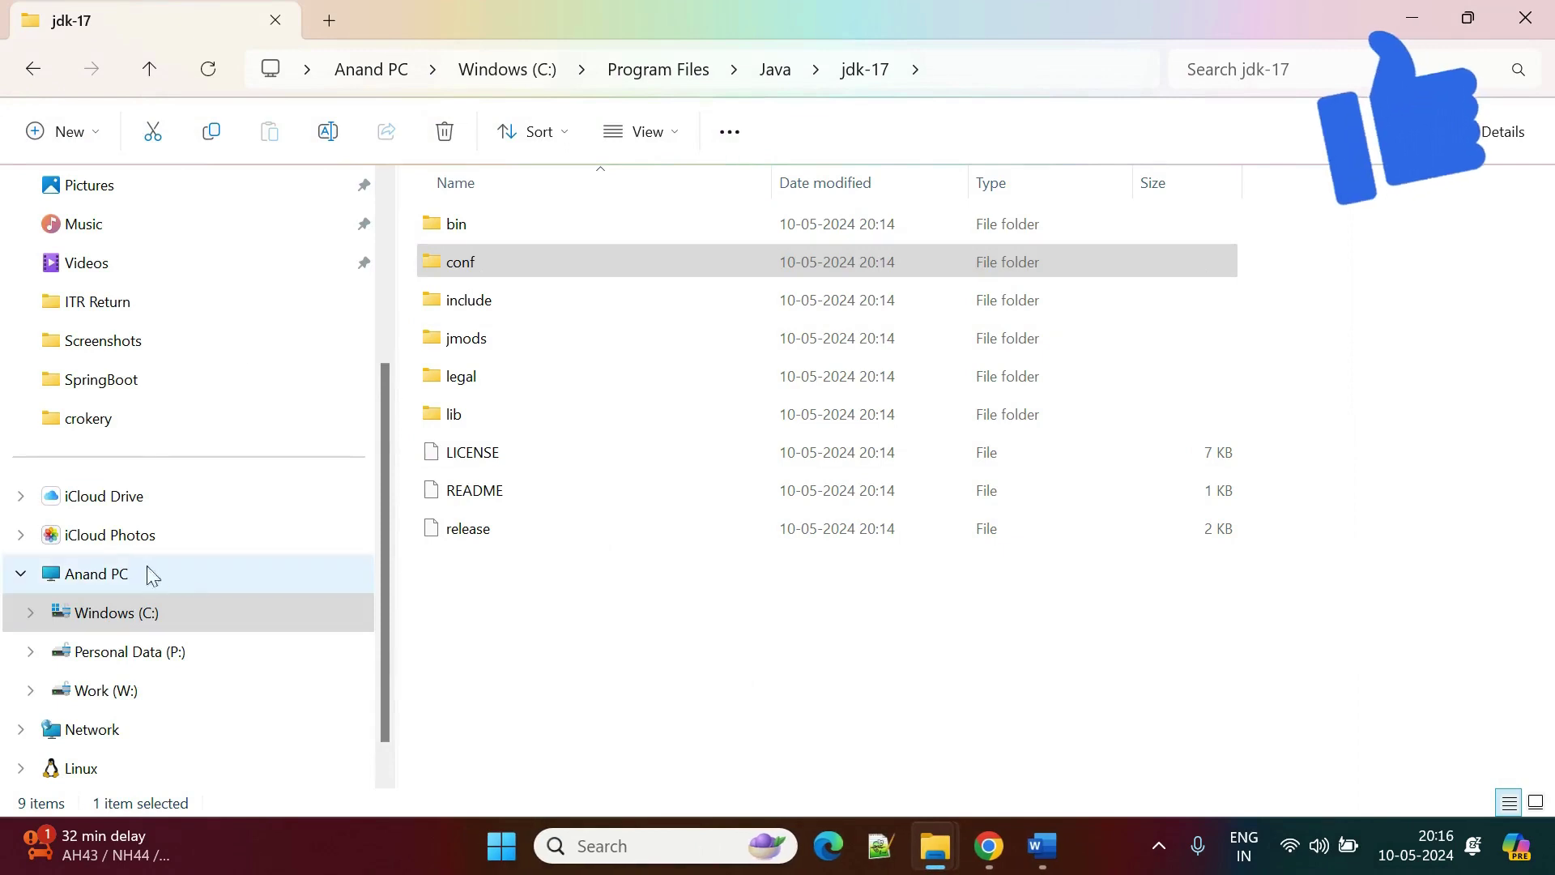
{"action": "scroll", "coordinate": [97, 729], "scroll_direction": "down", "scroll_amount": 1}
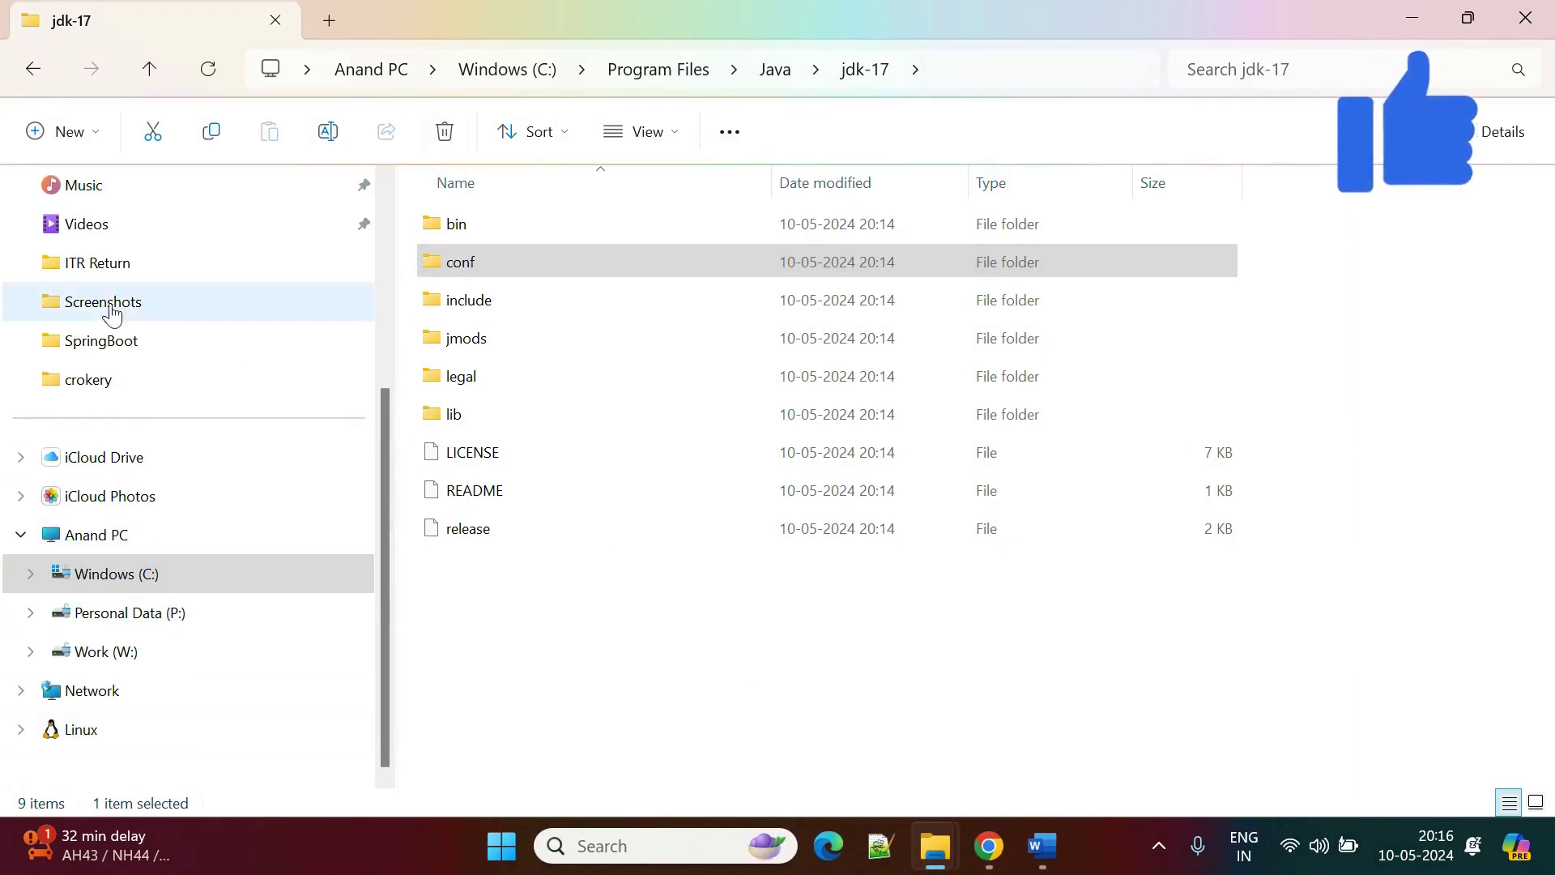
{"action": "scroll", "coordinate": [91, 203], "scroll_direction": "up", "scroll_amount": 3}
{"action": "left_click", "coordinate": [101, 387]}
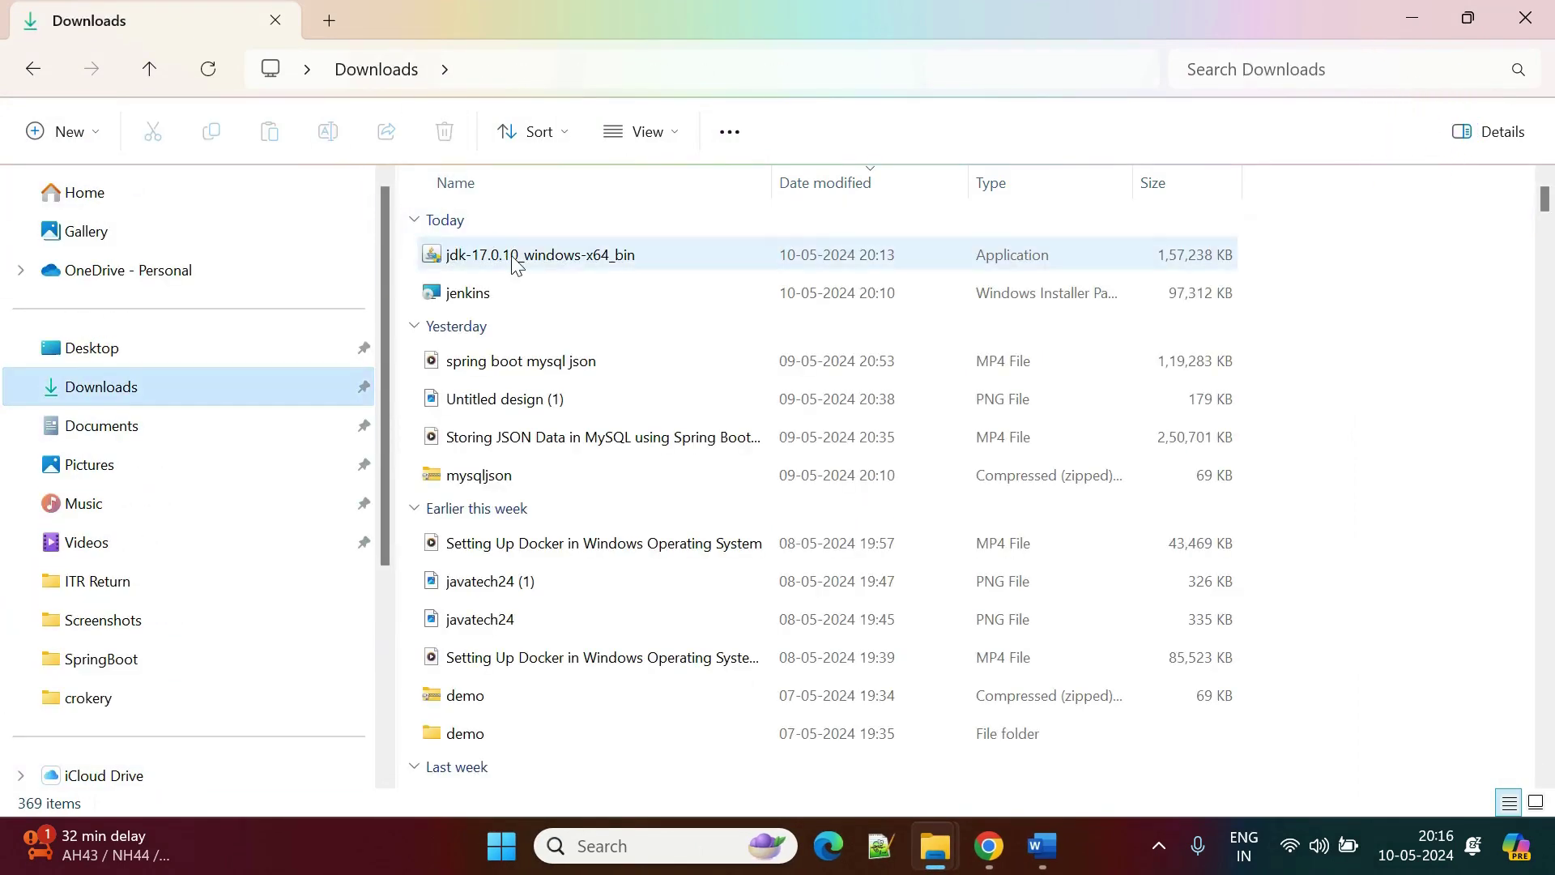
{"action": "double_click", "coordinate": [469, 280]}
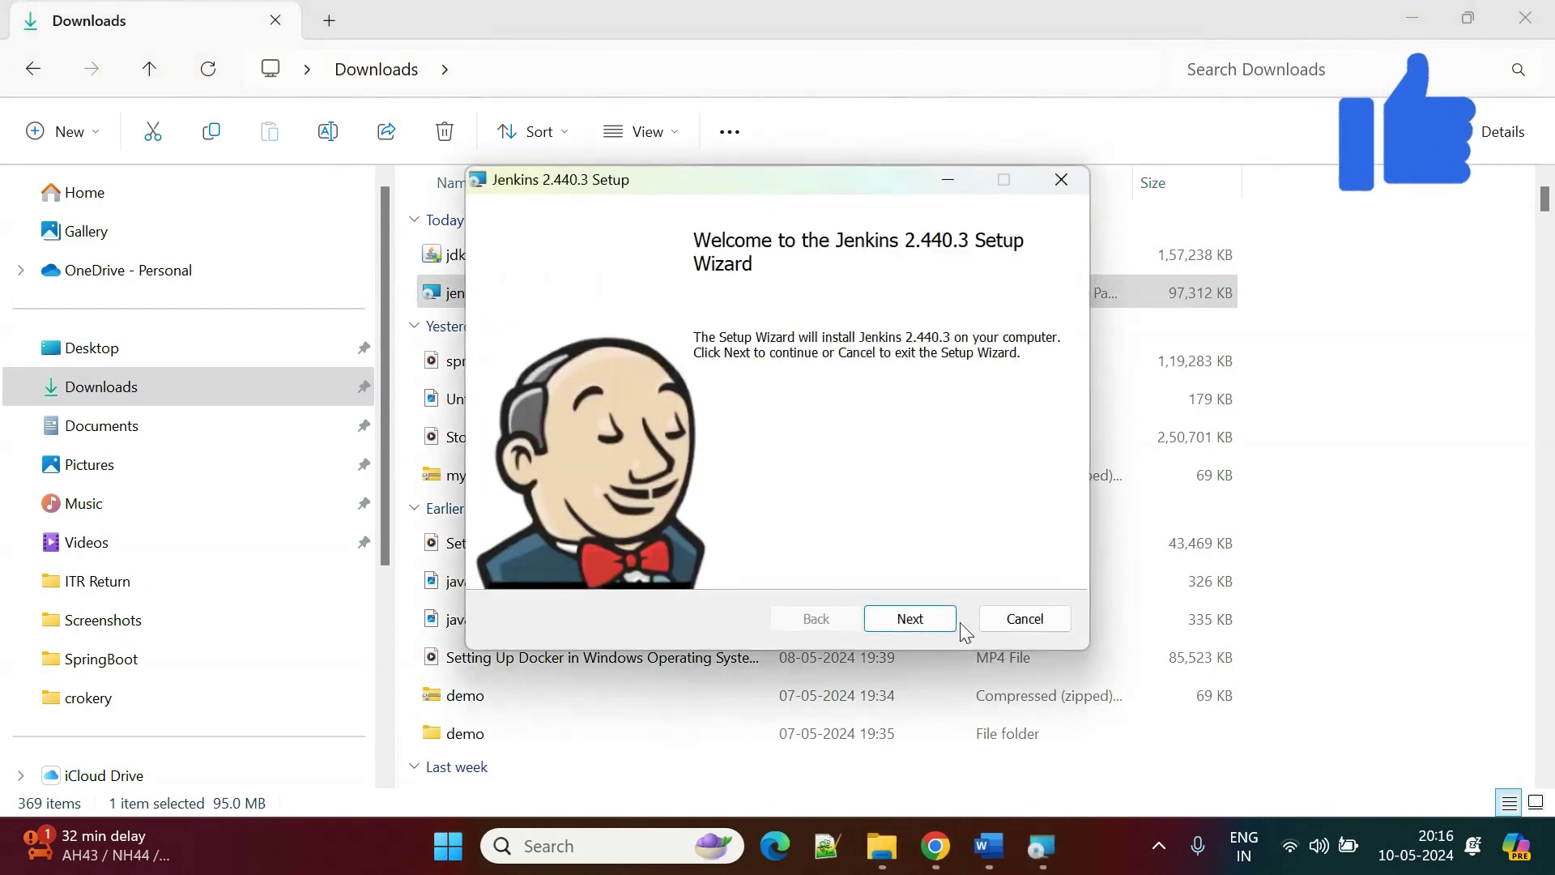
Install Jenkins as a LocalSystem service on port 8080 with default folder, Java home and features.
{"action": "left_click", "coordinate": [931, 617]}
{"action": "left_click", "coordinate": [931, 618]}
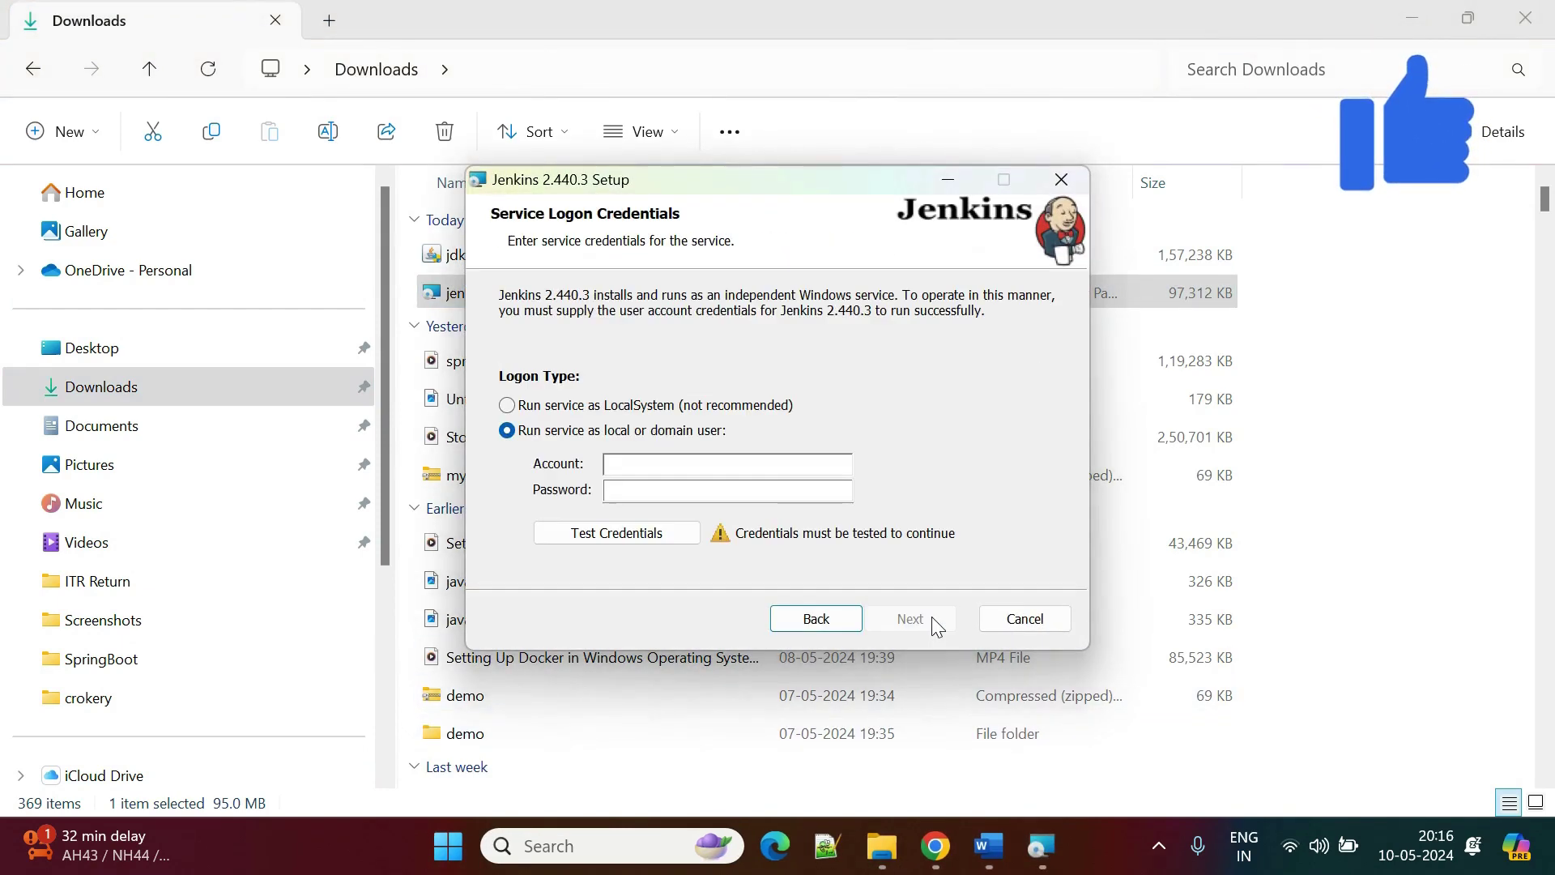
{"action": "left_click", "coordinate": [507, 405]}
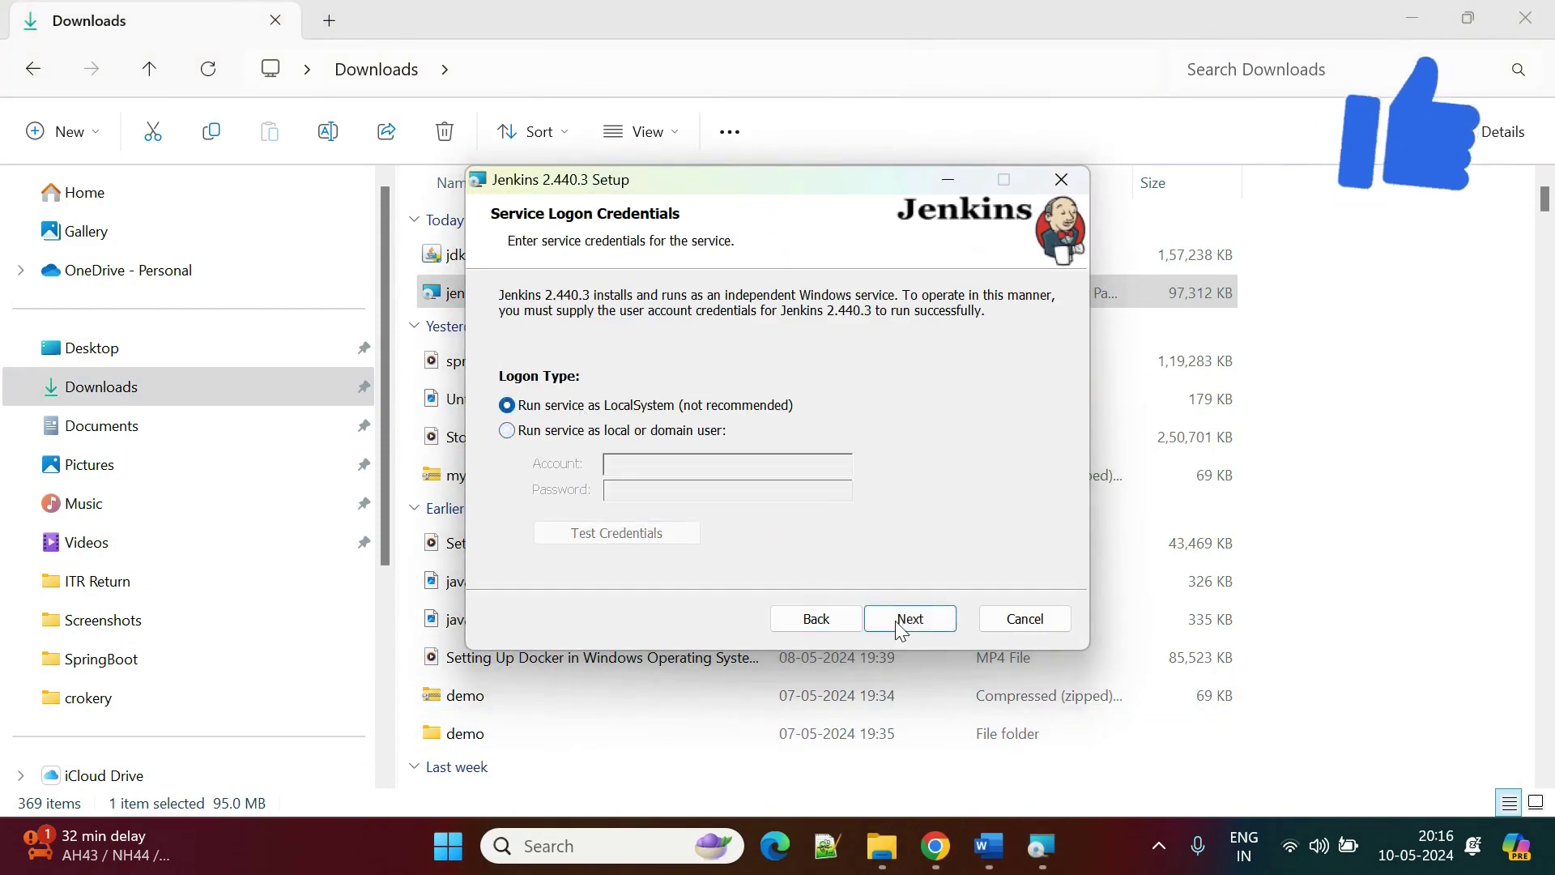
{"action": "left_click", "coordinate": [908, 619]}
{"action": "left_click", "coordinate": [583, 443]}
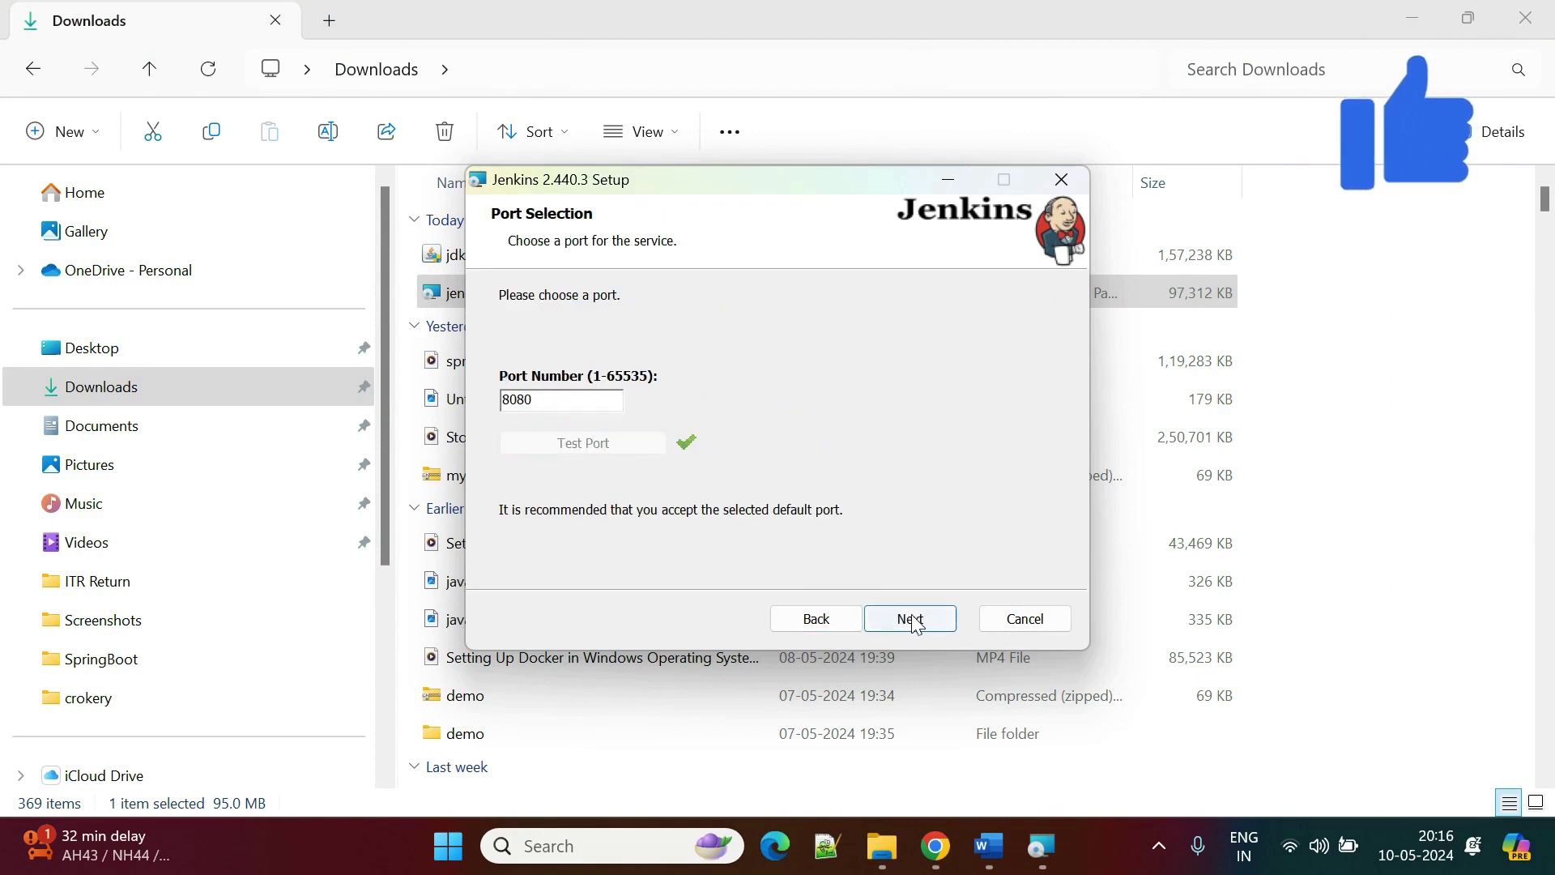
{"action": "left_click", "coordinate": [911, 619]}
{"action": "left_click", "coordinate": [913, 616]}
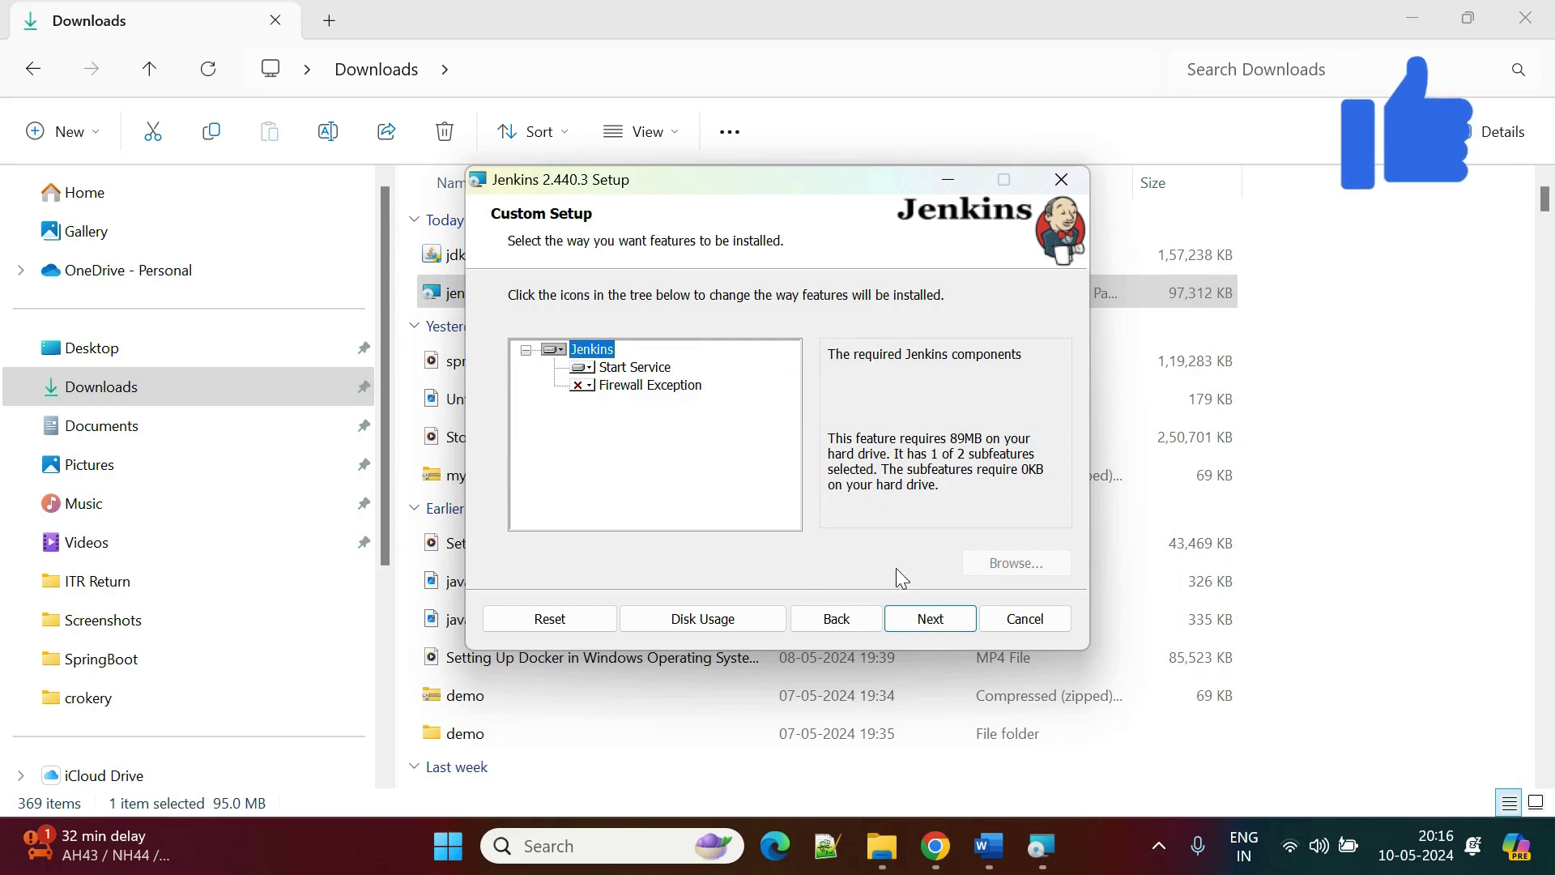
{"action": "left_click", "coordinate": [948, 621]}
{"action": "left_click", "coordinate": [946, 619]}
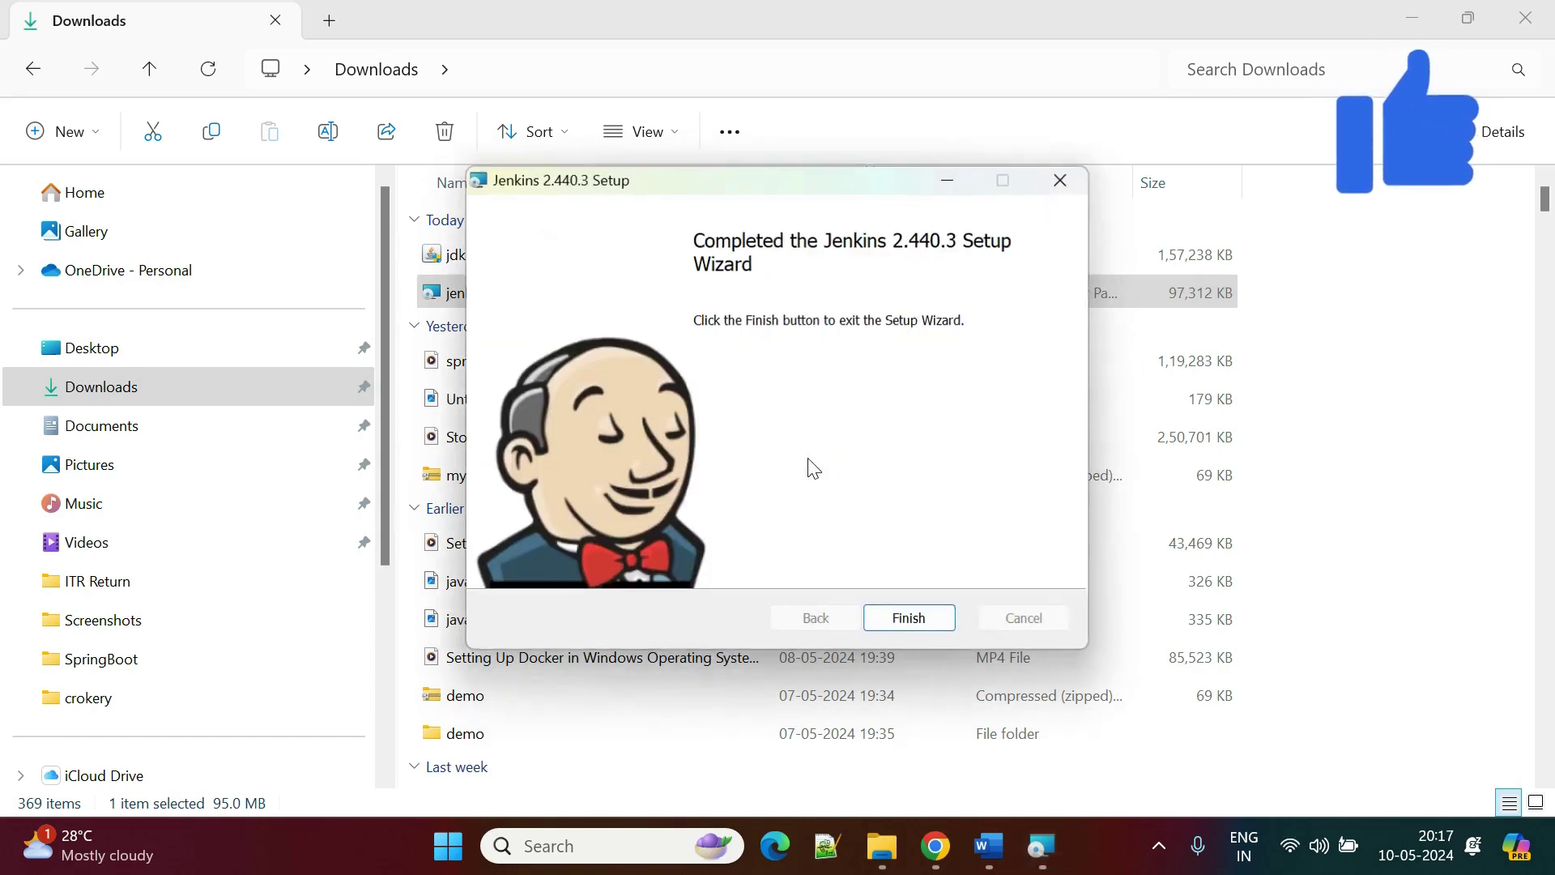
{"action": "left_click", "coordinate": [920, 617]}
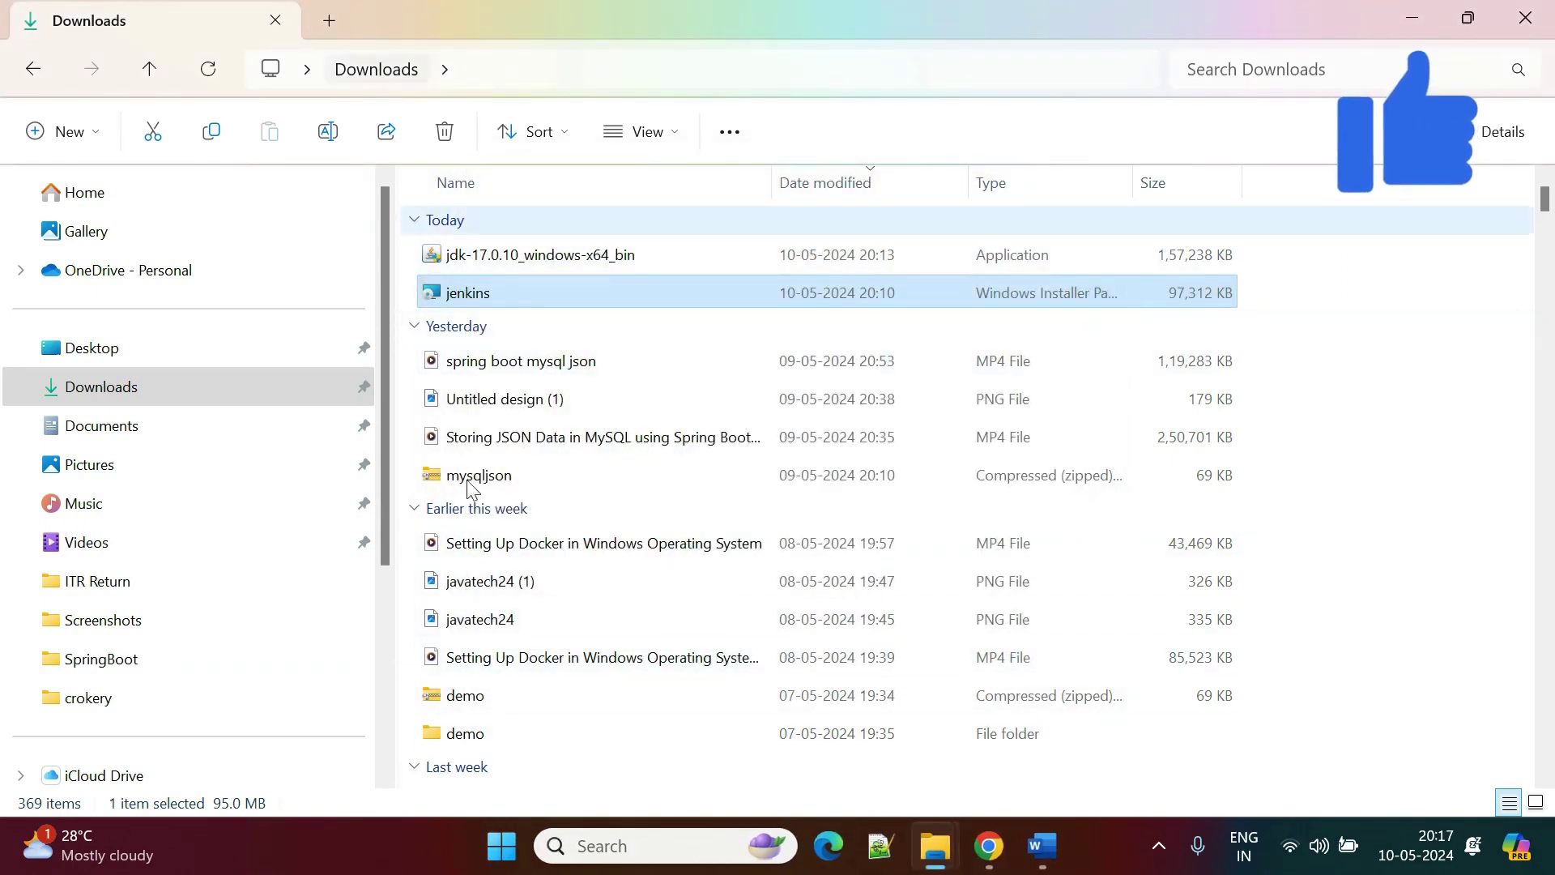
In a new Chrome tab, enter localhost:8080, correcting the autocompleted address and port.
{"action": "left_click", "coordinate": [988, 846]}
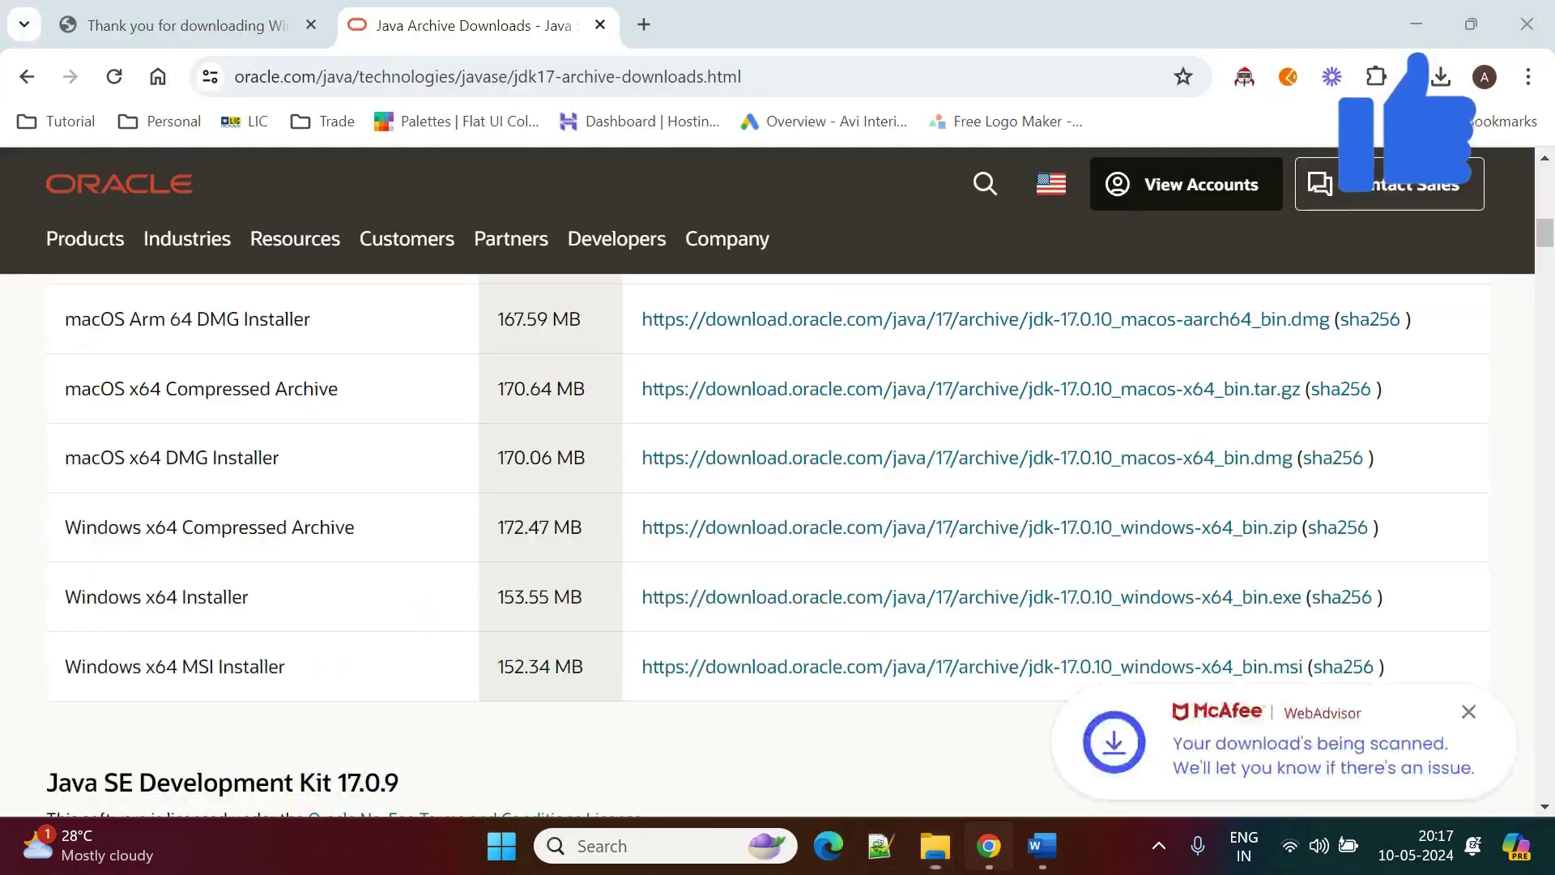
{"action": "left_click", "coordinate": [644, 25]}
{"action": "type", "text": "lo"}
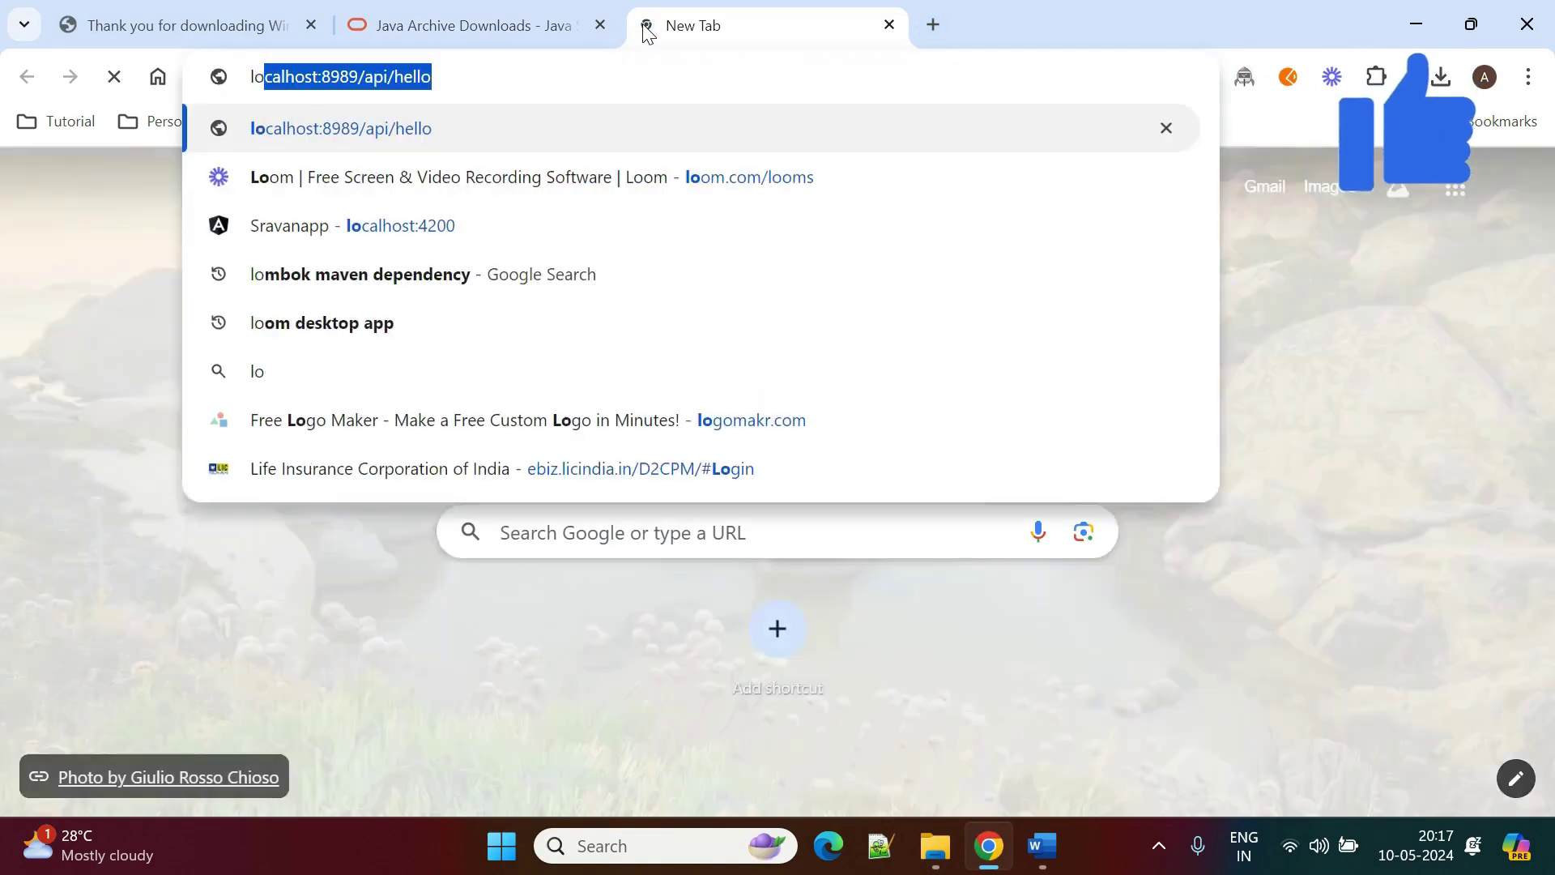
{"action": "key", "text": "Right"}
{"action": "key", "text": "BackSpace"}
{"action": "key", "text": "BackSpace"}
{"action": "key", "text": "BackSpace"}
{"action": "key", "text": "BackSpace"}
{"action": "key", "text": "BackSpace"}
{"action": "key", "text": "BackSpace"}
{"action": "key", "text": "BackSpace"}
{"action": "key", "text": "BackSpace"}
{"action": "key", "text": "BackSpace"}
{"action": "key", "text": "BackSpace"}
{"action": "key", "text": "BackSpace"}
{"action": "key", "text": "BackSpace"}
{"action": "key", "text": "BackSpace"}
{"action": "key", "text": "BackSpace"}
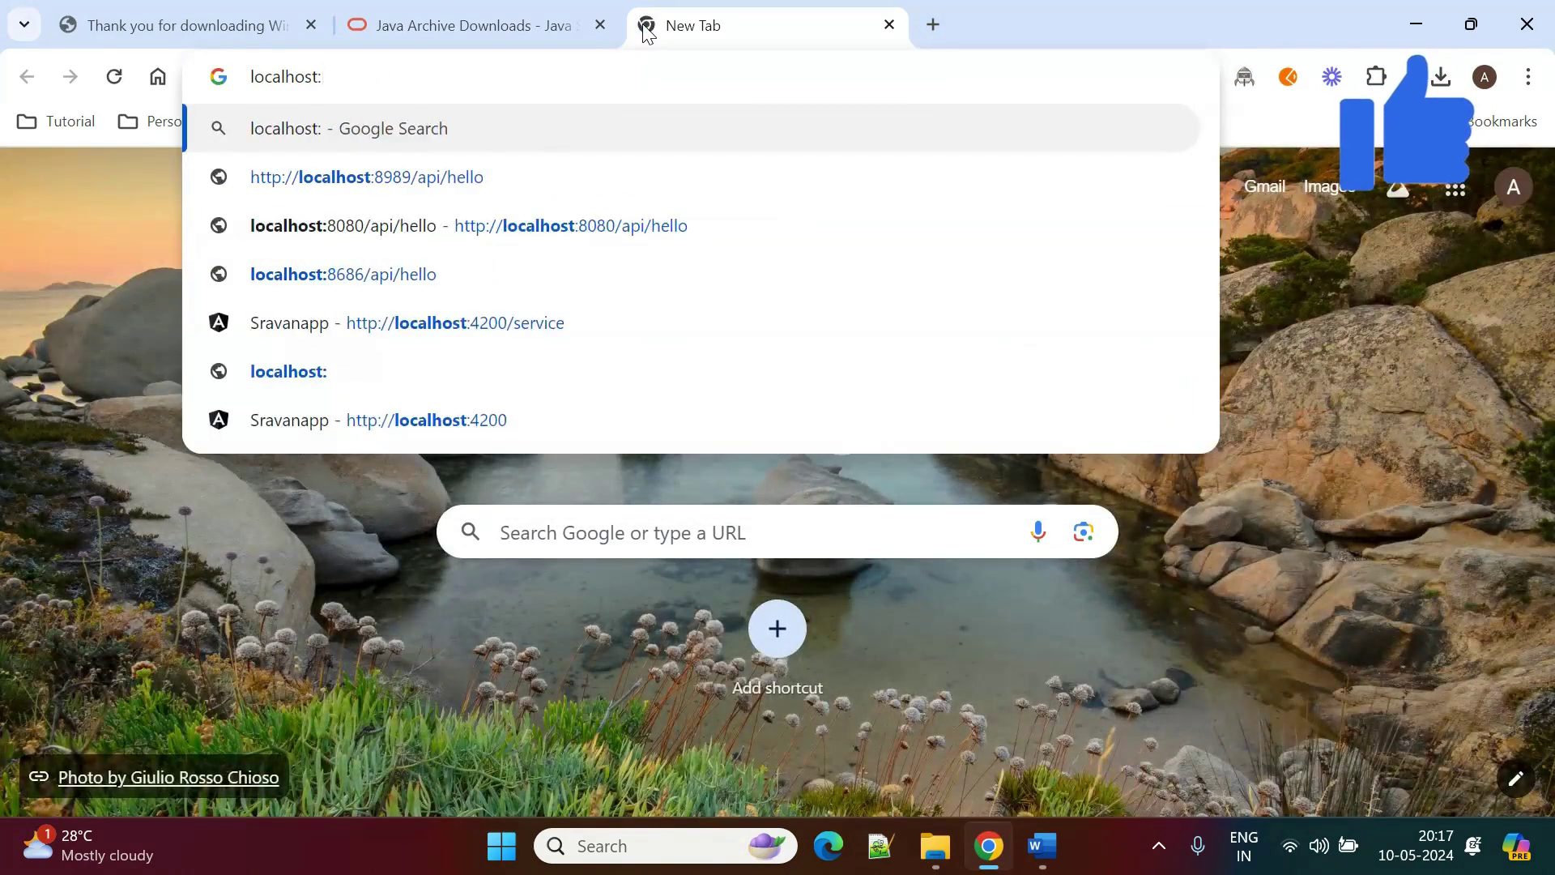
{"action": "type", "text": "800"}
{"action": "key", "text": "BackSpace"}
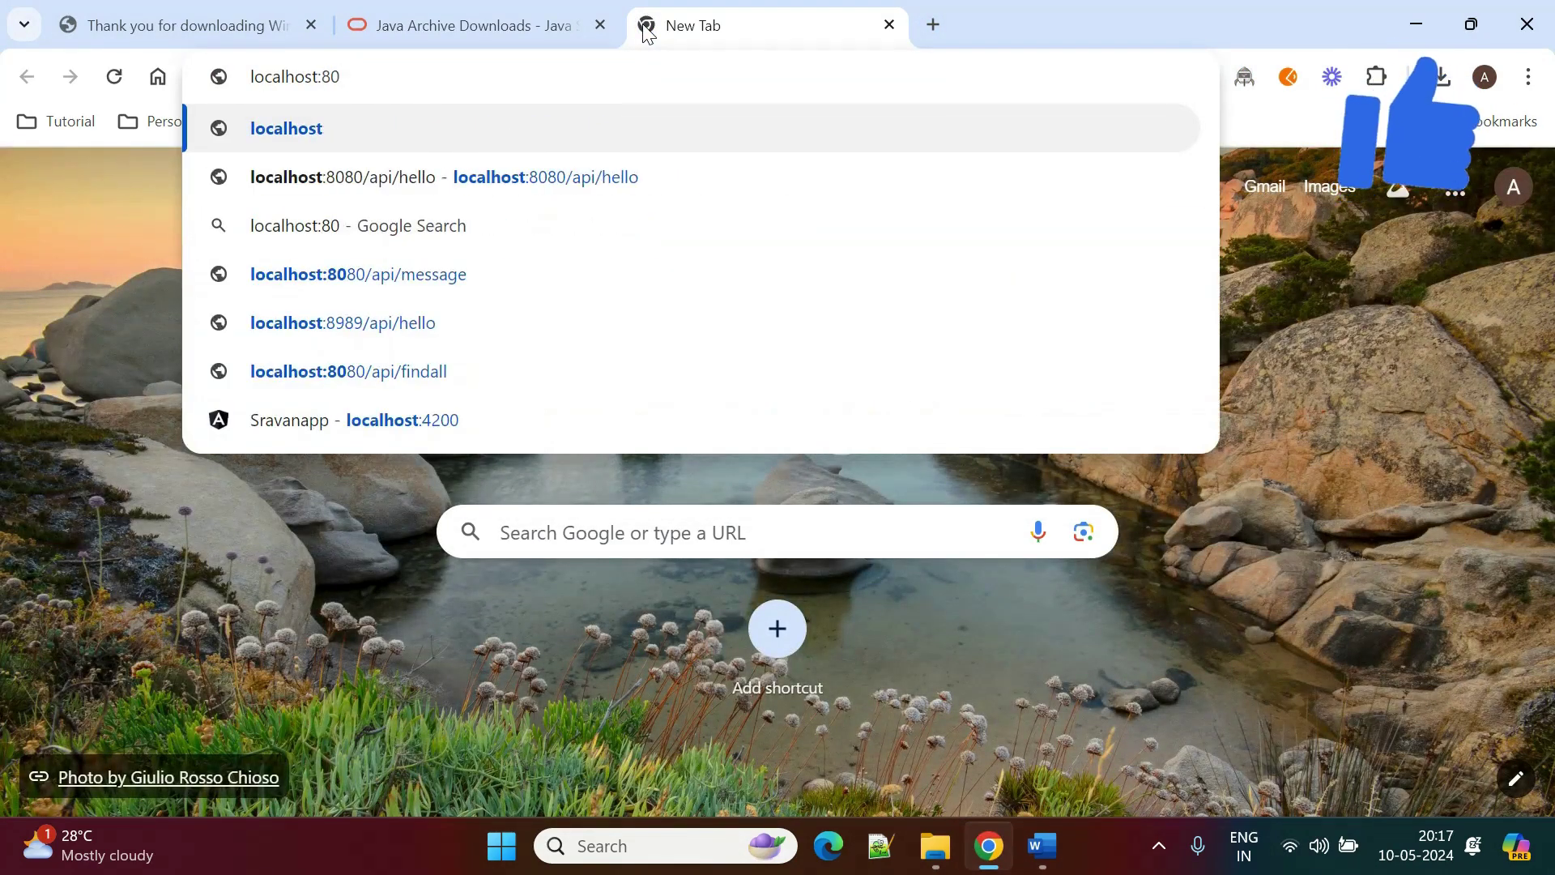
{"action": "type", "text": "80"}
{"action": "key", "text": "BackSpace"}
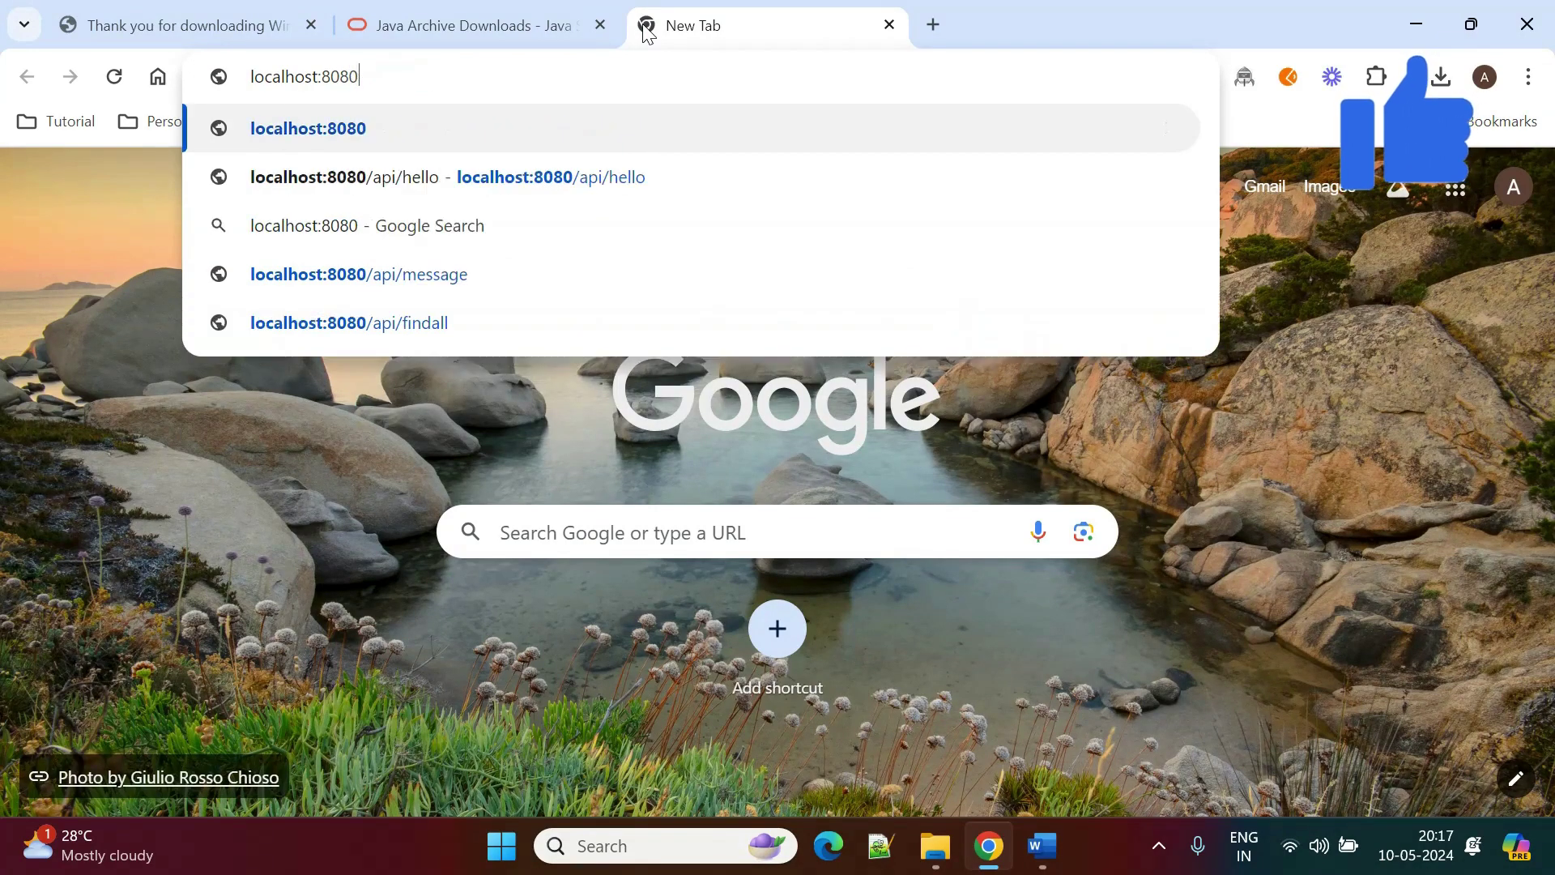
{"action": "key", "text": "Return"}
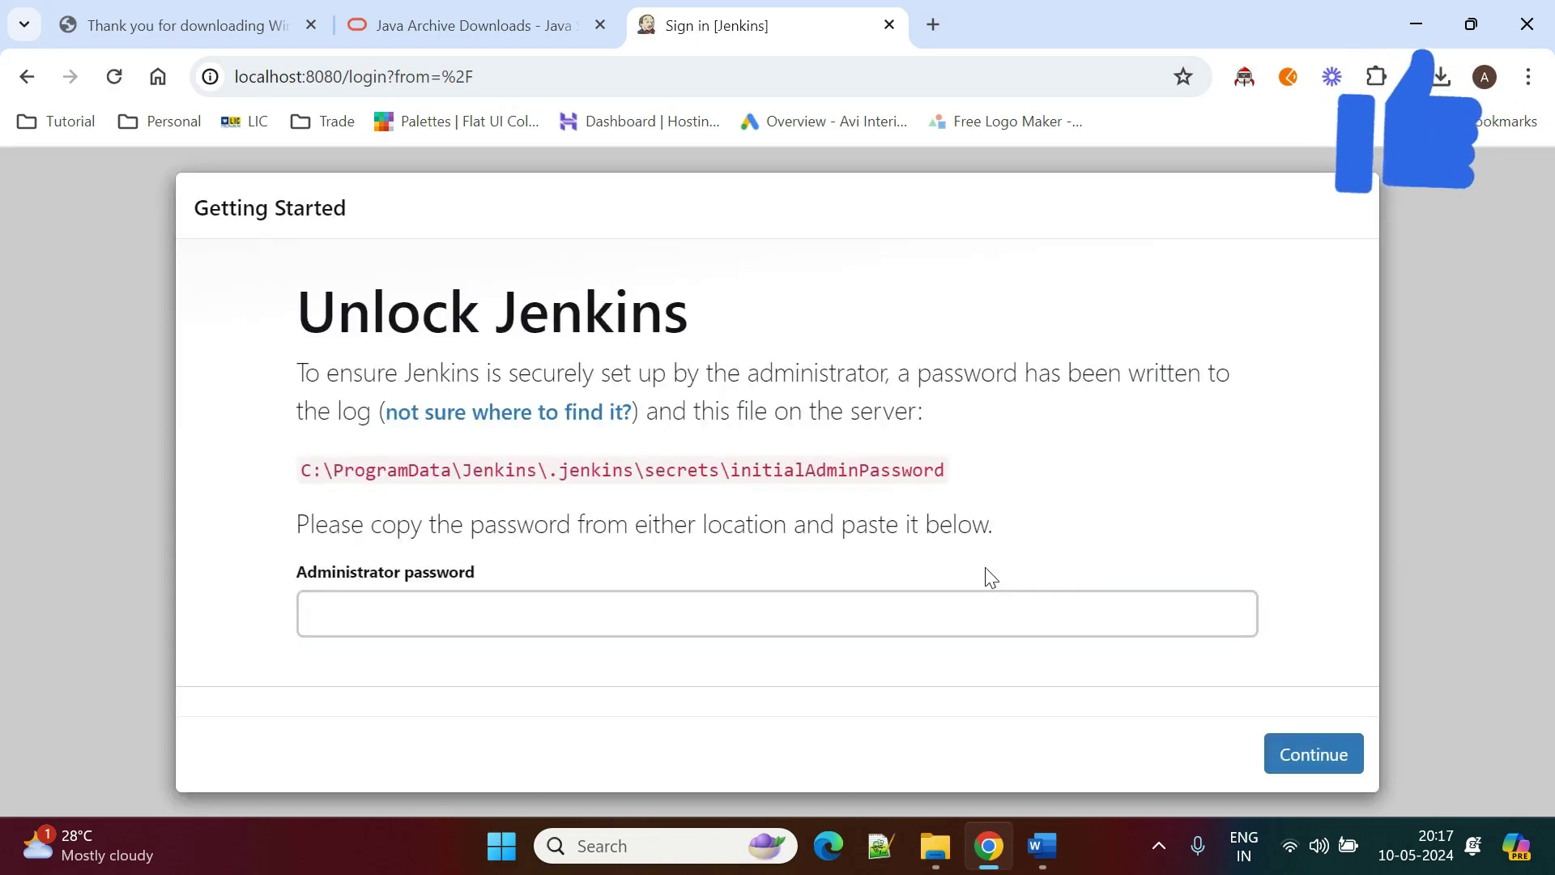
Copy the initialAdminPassword path and open the Jenkins secrets folder through Run.
{"action": "left_click", "coordinate": [937, 617]}
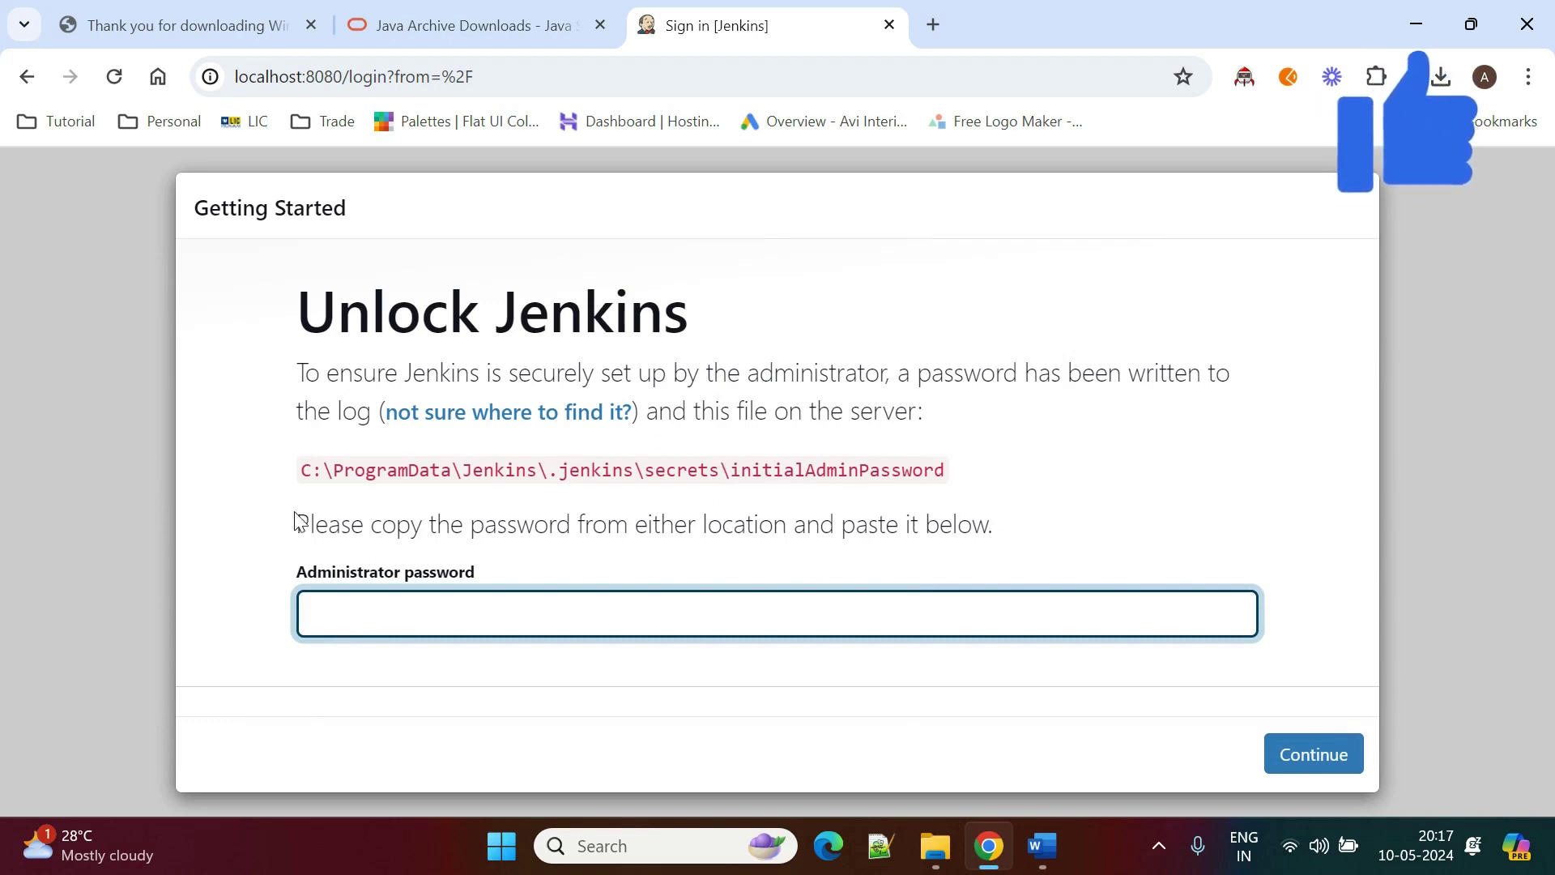
{"action": "left_click_drag", "start_coordinate": [305, 480], "coordinate": [722, 493]}
{"action": "key", "text": "ctrl+c"}
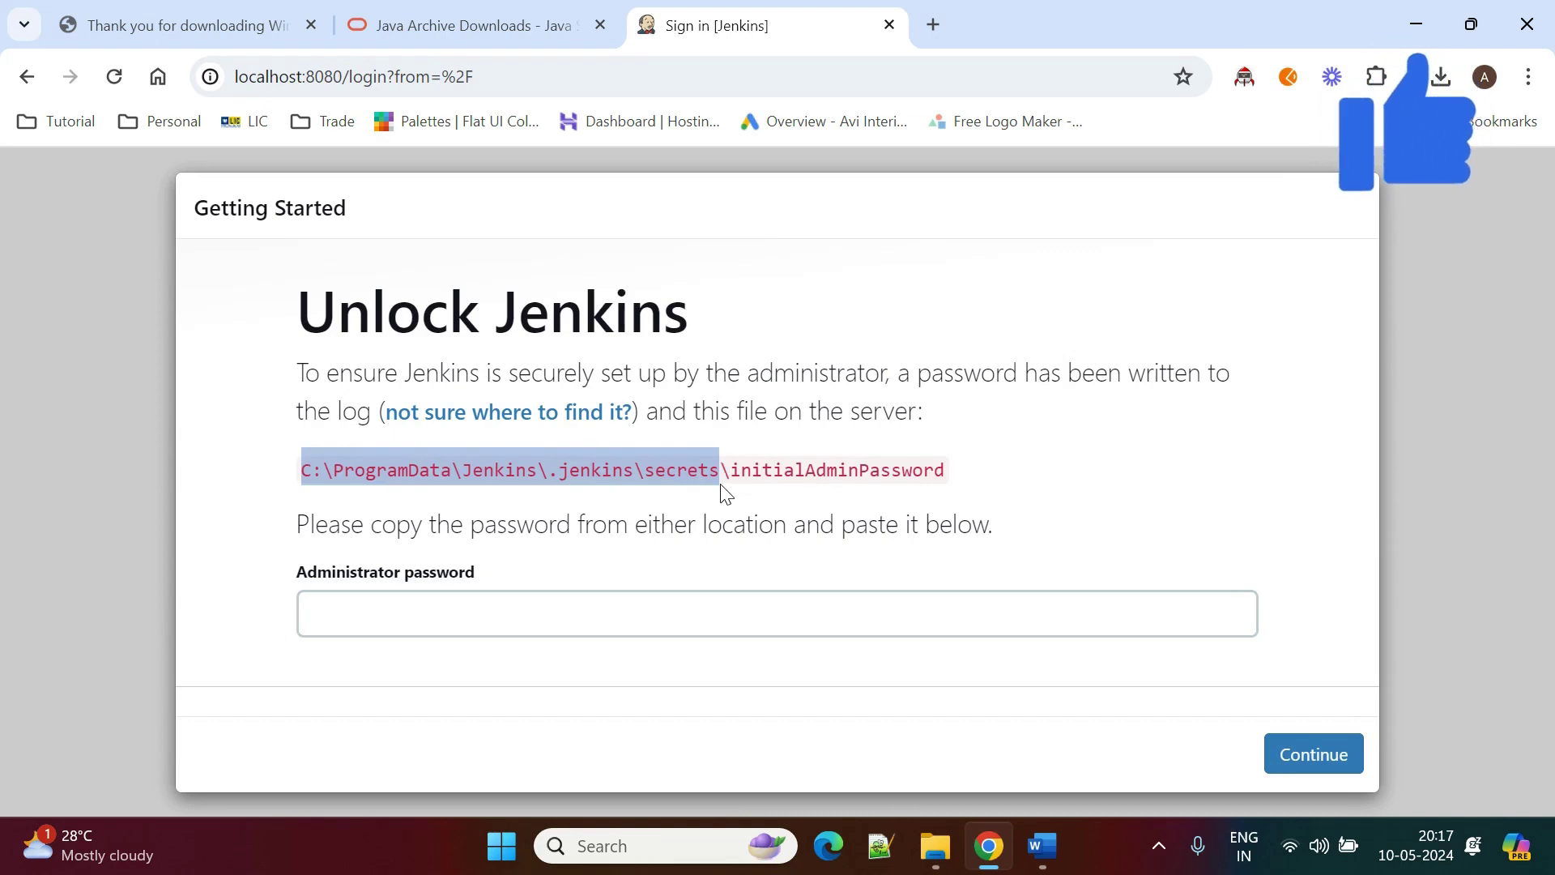
{"action": "left_click", "coordinate": [656, 846]}
{"action": "type", "text": "javarun"}
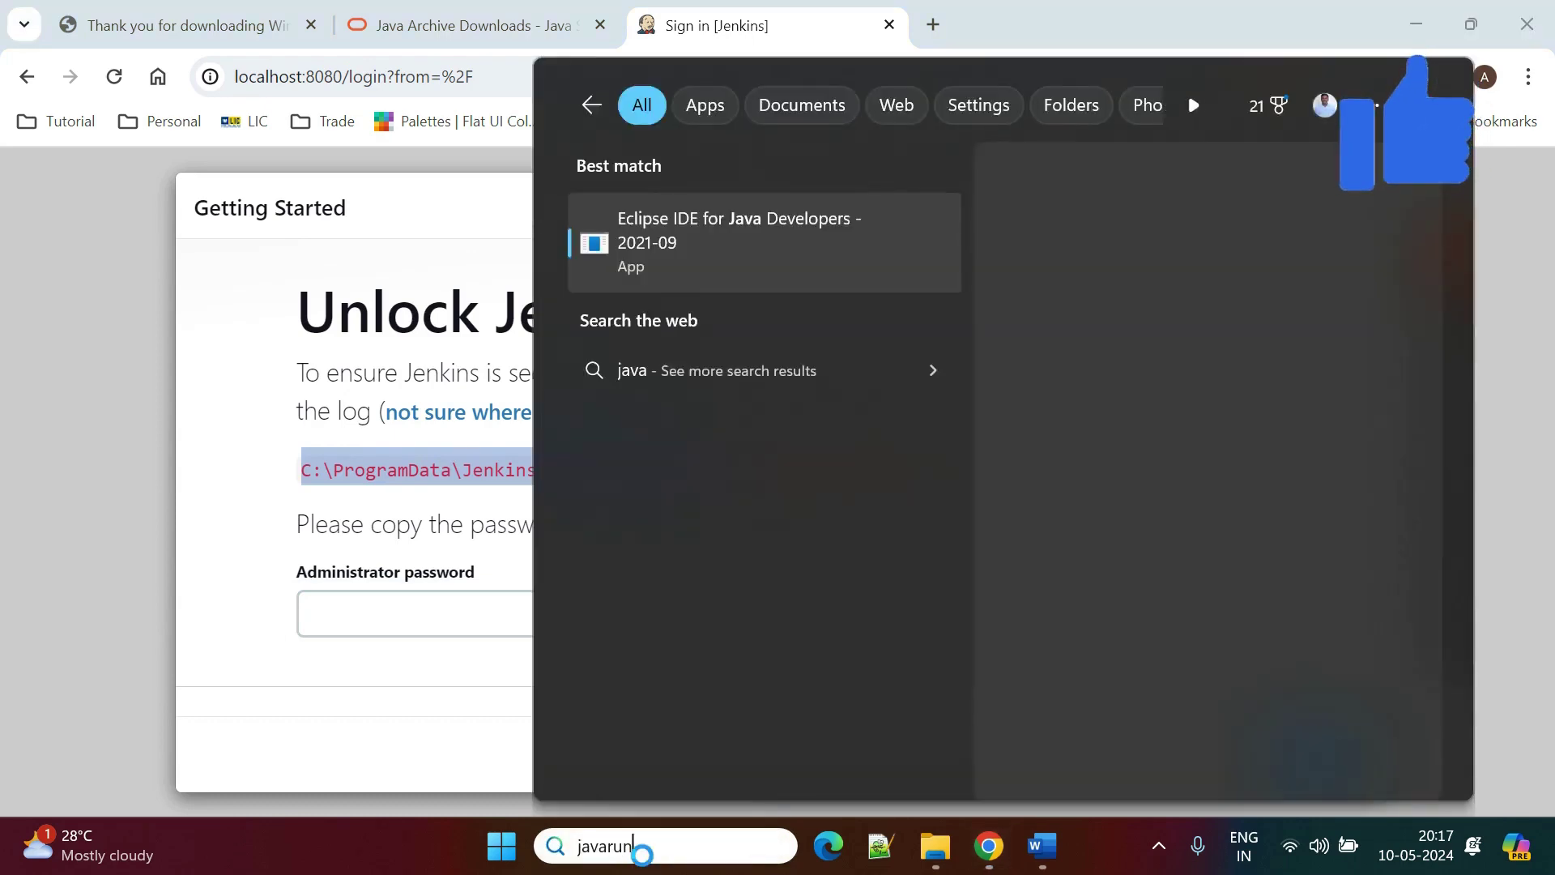
{"action": "double_click", "coordinate": [642, 852]}
{"action": "type", "text": "run"}
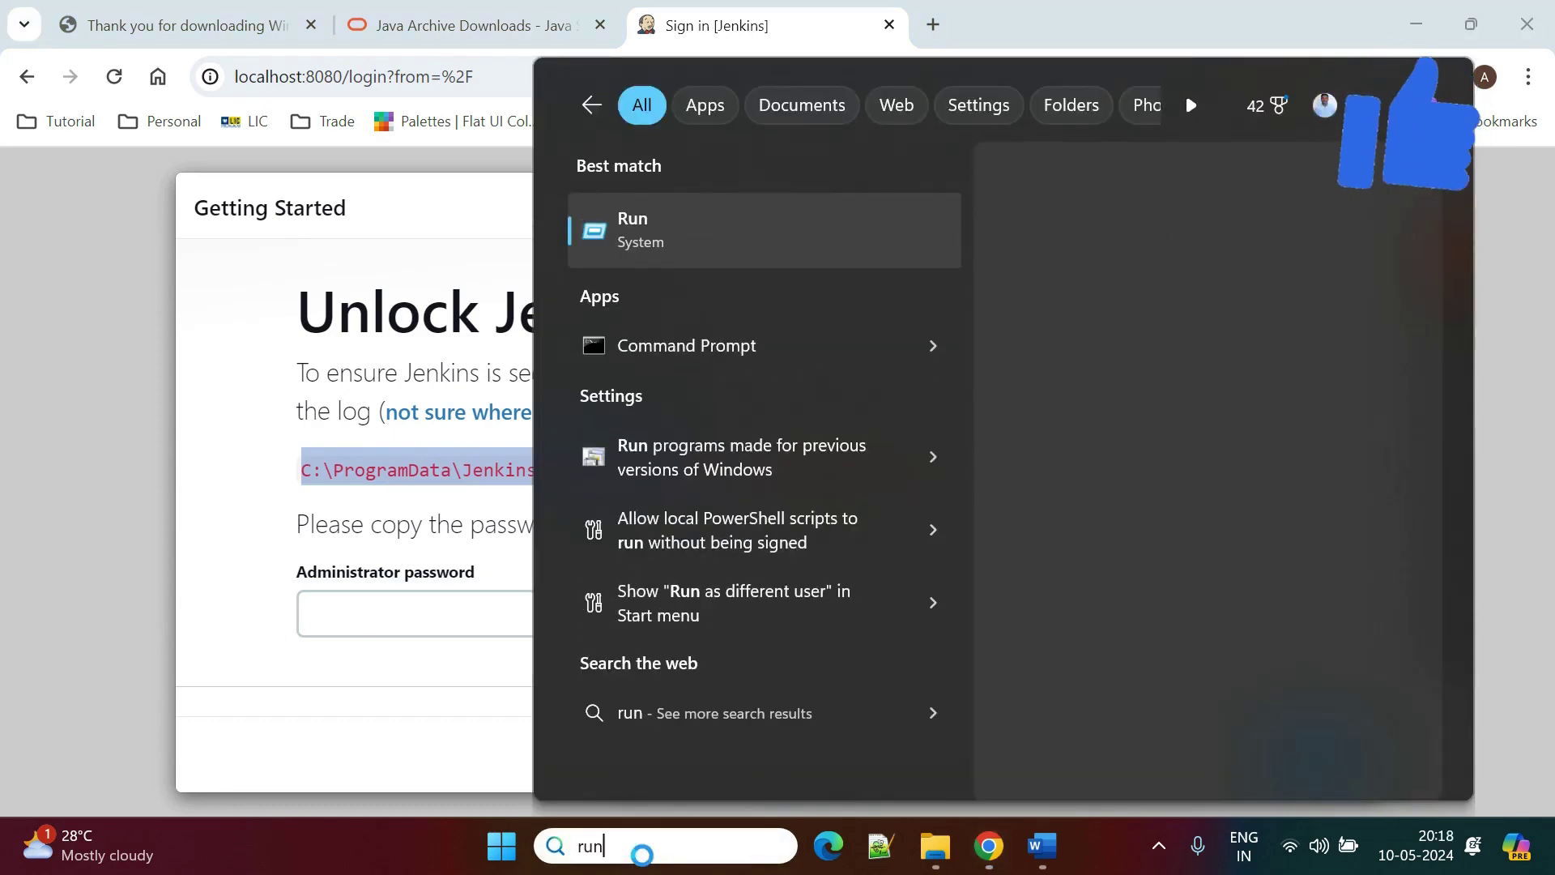
{"action": "key", "text": "Return"}
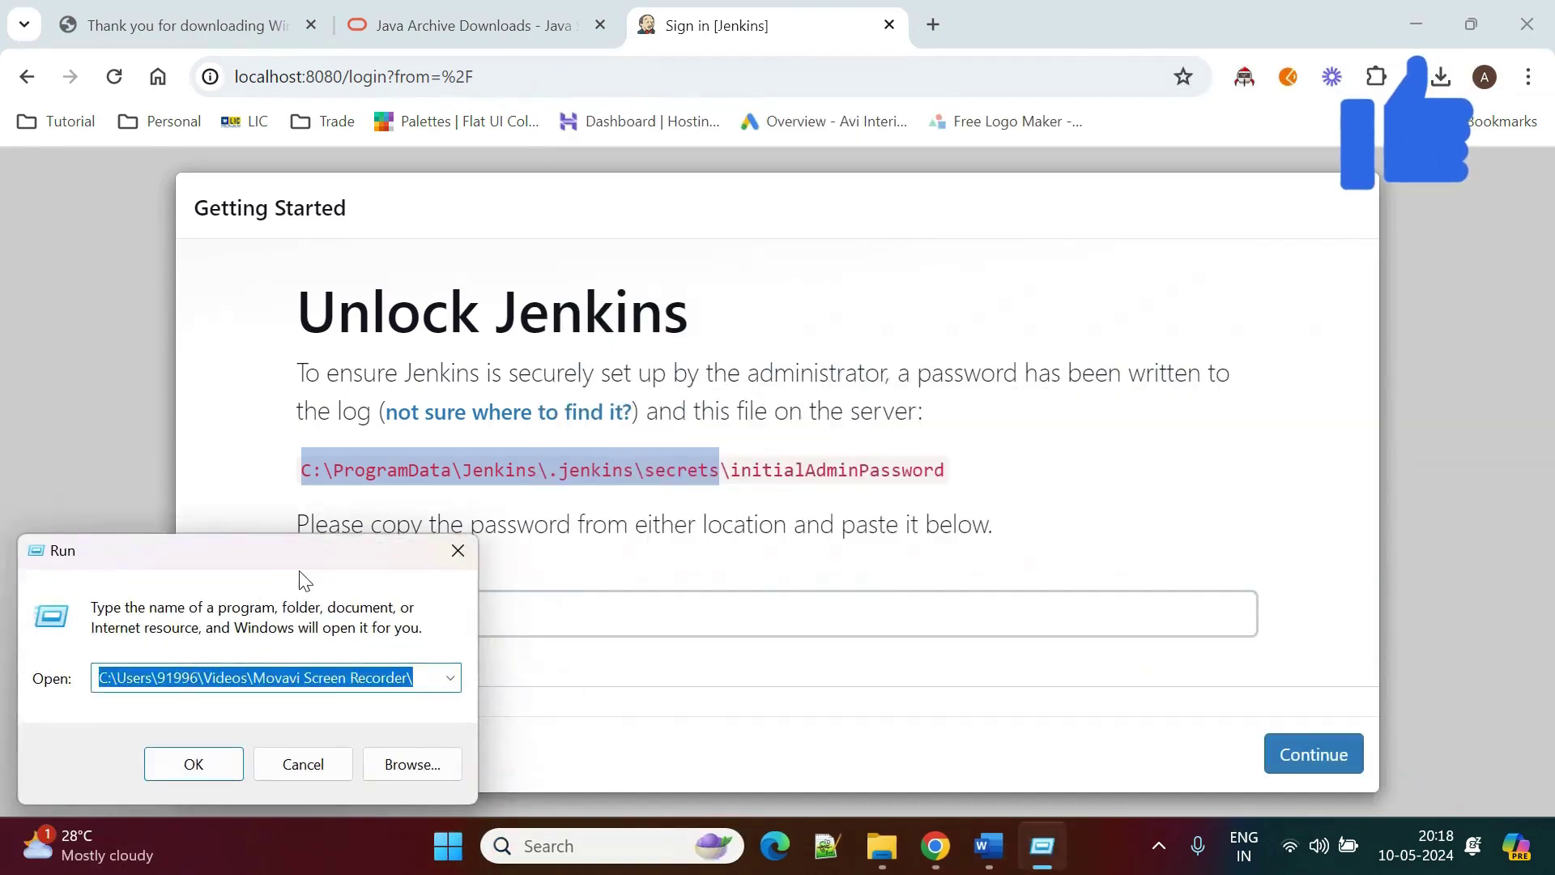
{"action": "key", "text": "ctrl+v"}
{"action": "key", "text": "Return"}
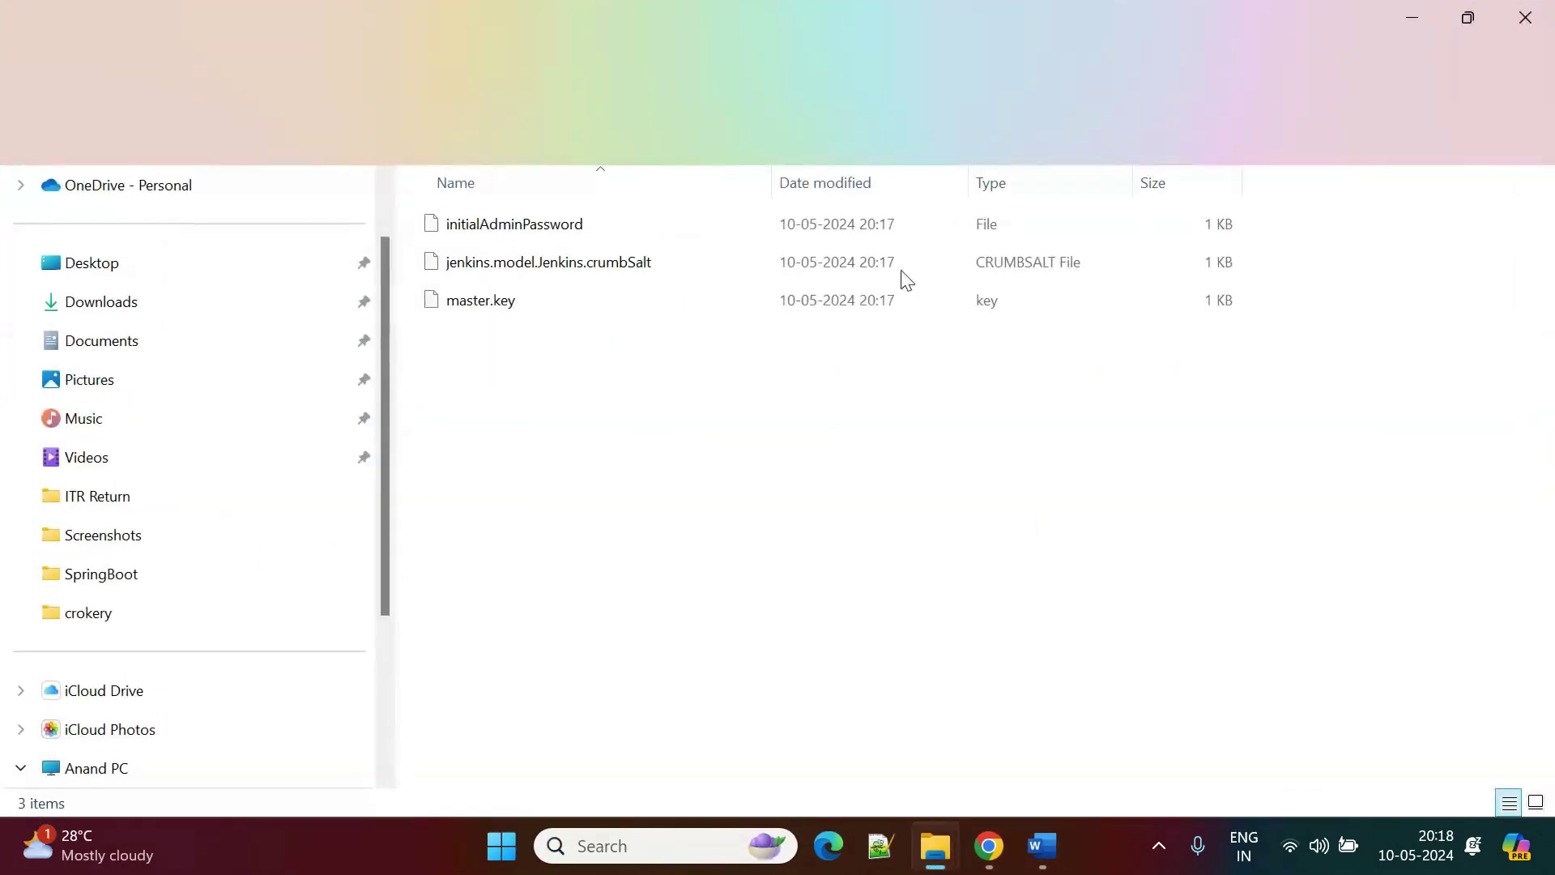
{"action": "left_click", "coordinate": [565, 230]}
Launch Notepad++ from a Windows search for 'note'.
{"action": "left_click", "coordinate": [677, 843]}
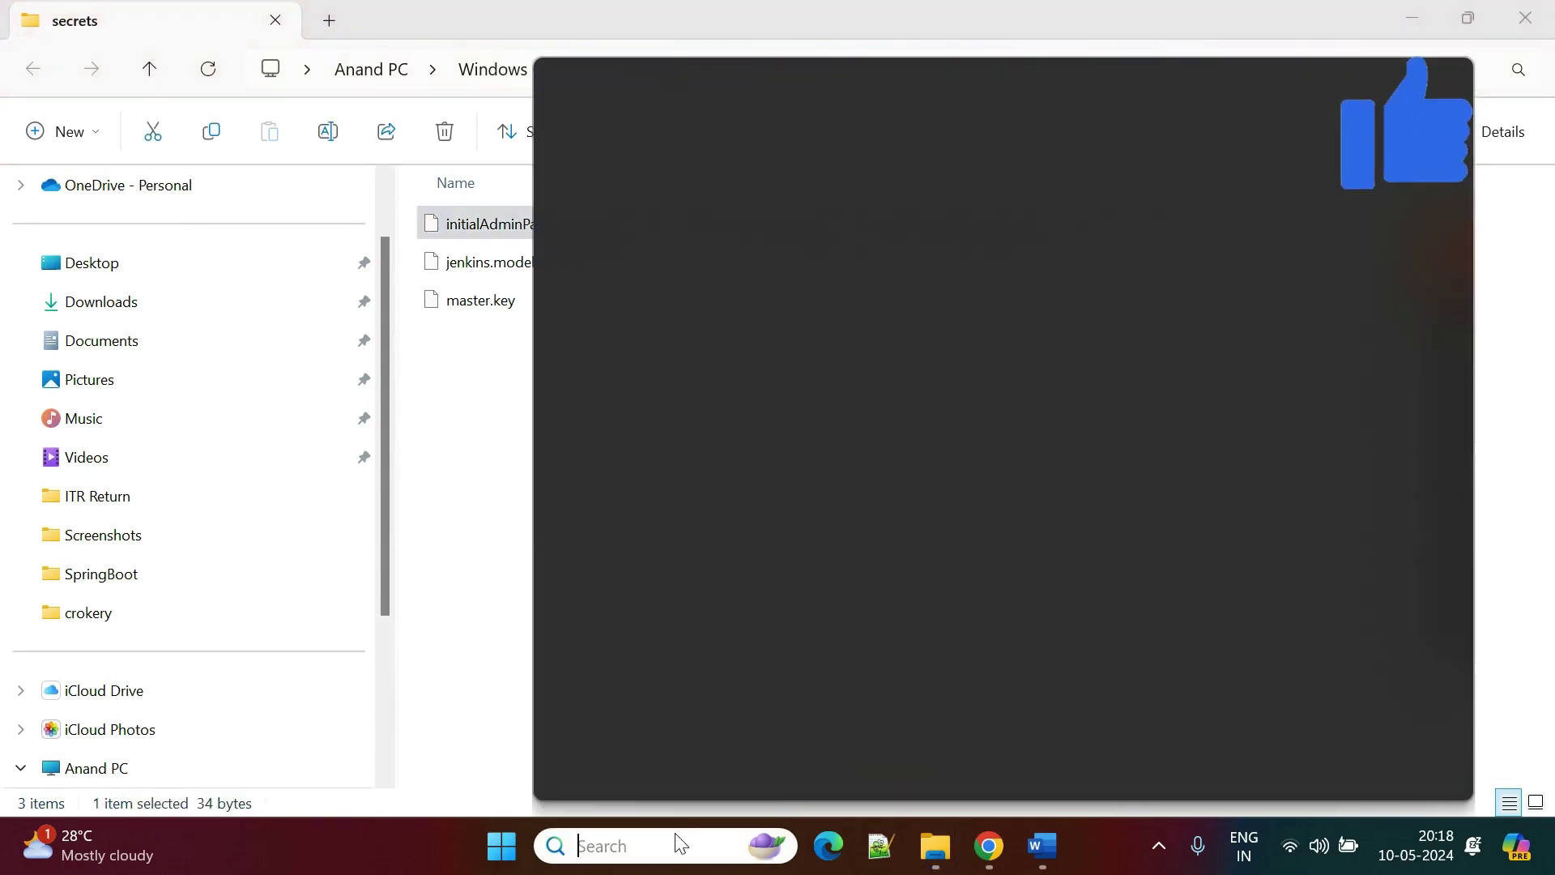
{"action": "type", "text": "note"}
{"action": "left_click", "coordinate": [756, 227]}
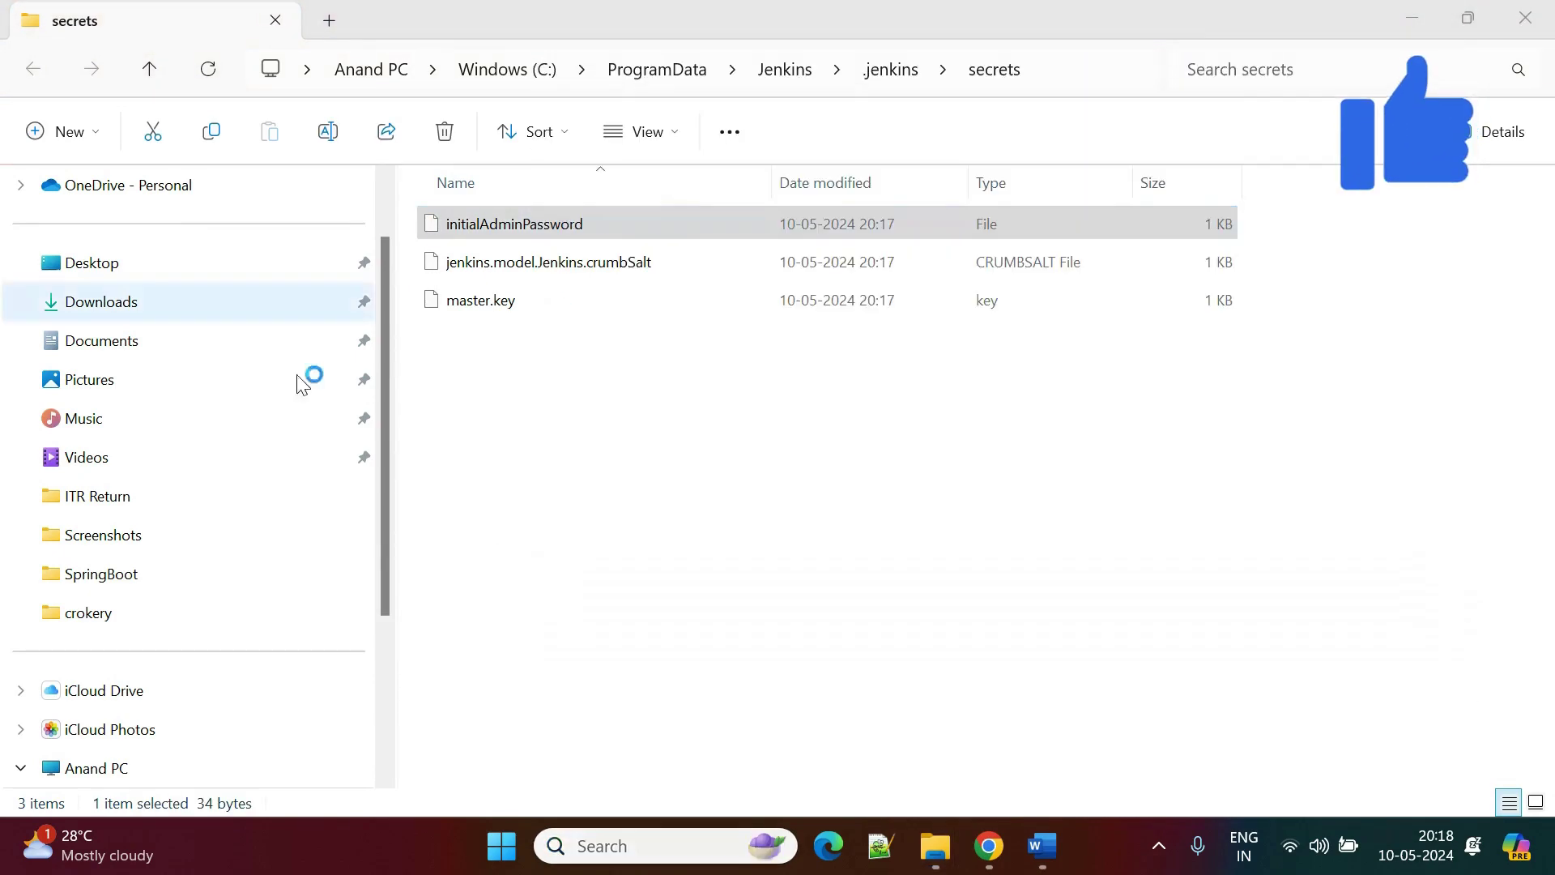
{"action": "left_click", "coordinate": [1407, 20]}
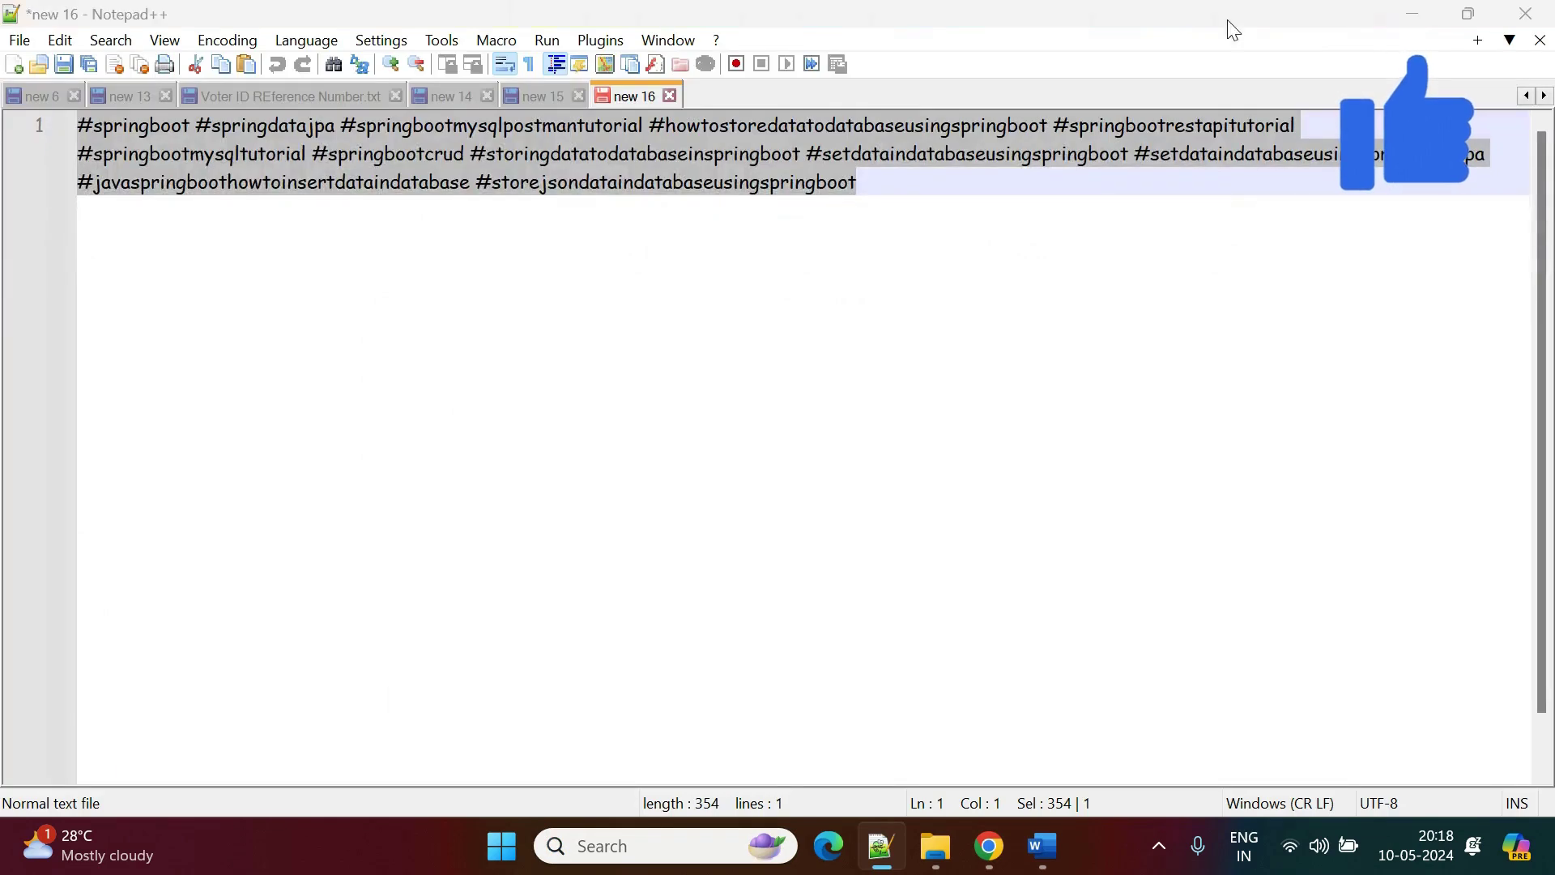
Load initialAdminPassword in Notepad++, delete its empty trailing line and select the password.
{"action": "left_click_drag", "start_coordinate": [547, 235], "coordinate": [683, 549]}
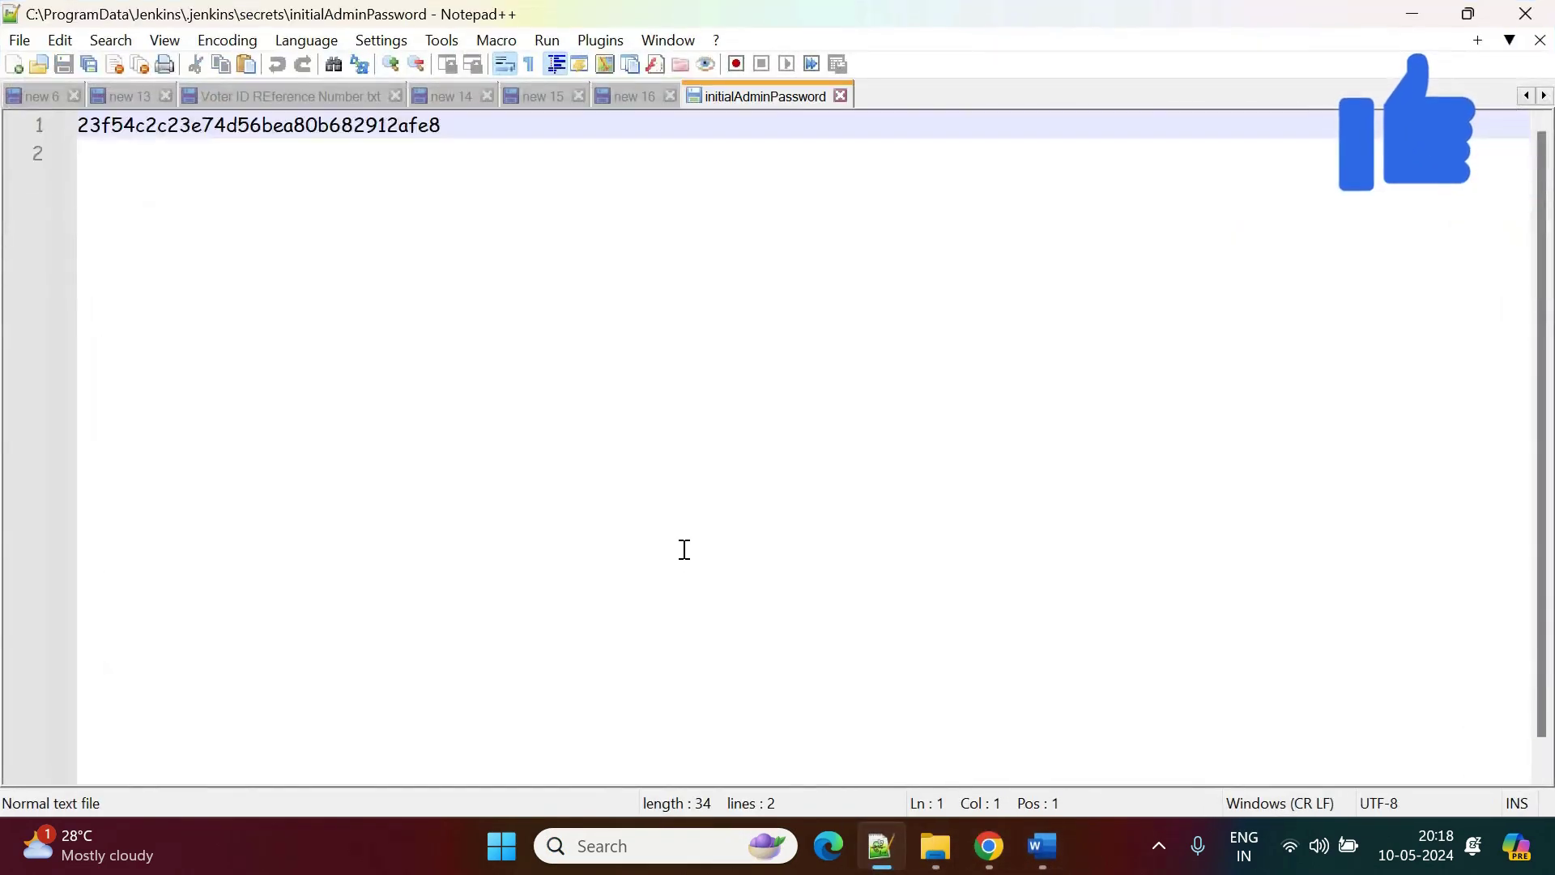
{"action": "triple_click", "coordinate": [396, 126]}
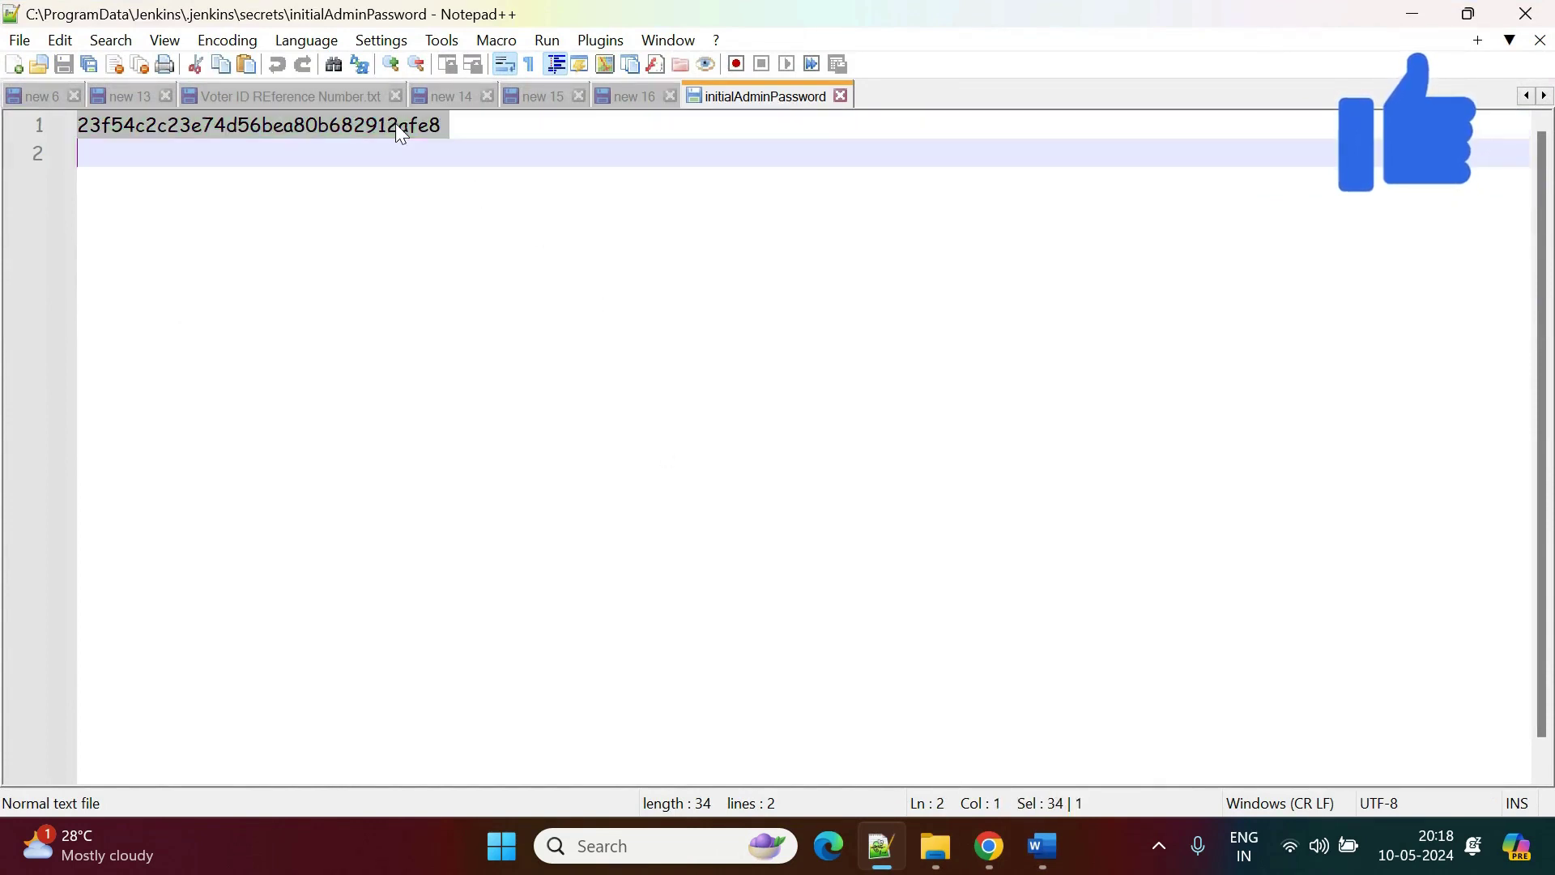
{"action": "left_click", "coordinate": [496, 222]}
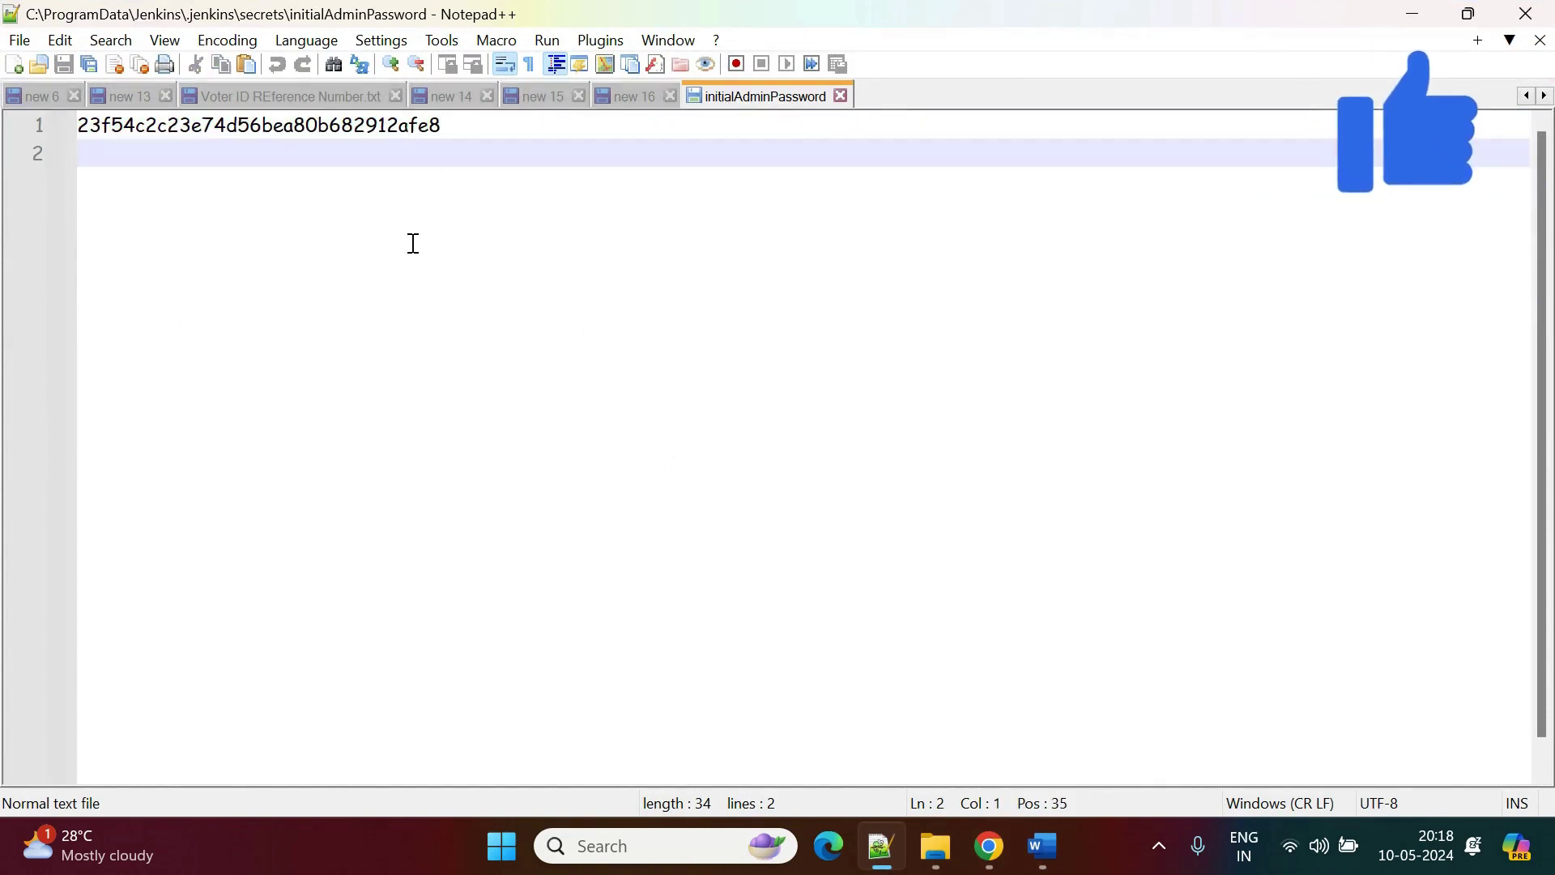
{"action": "key", "text": "BackSpace"}
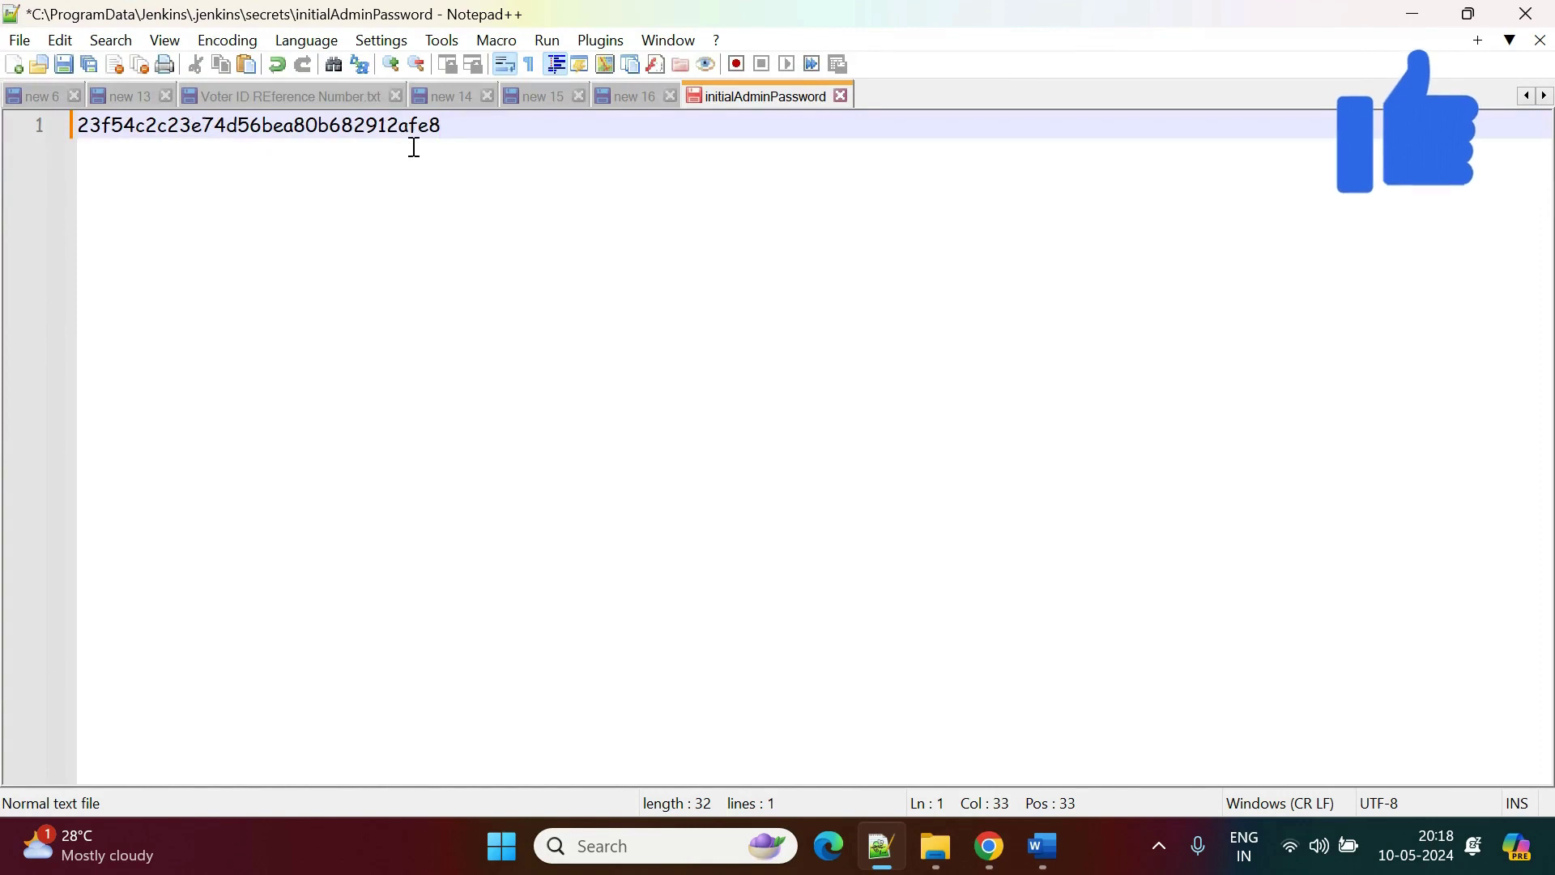
{"action": "left_click", "coordinate": [397, 128]}
{"action": "double_click", "coordinate": [397, 128]}
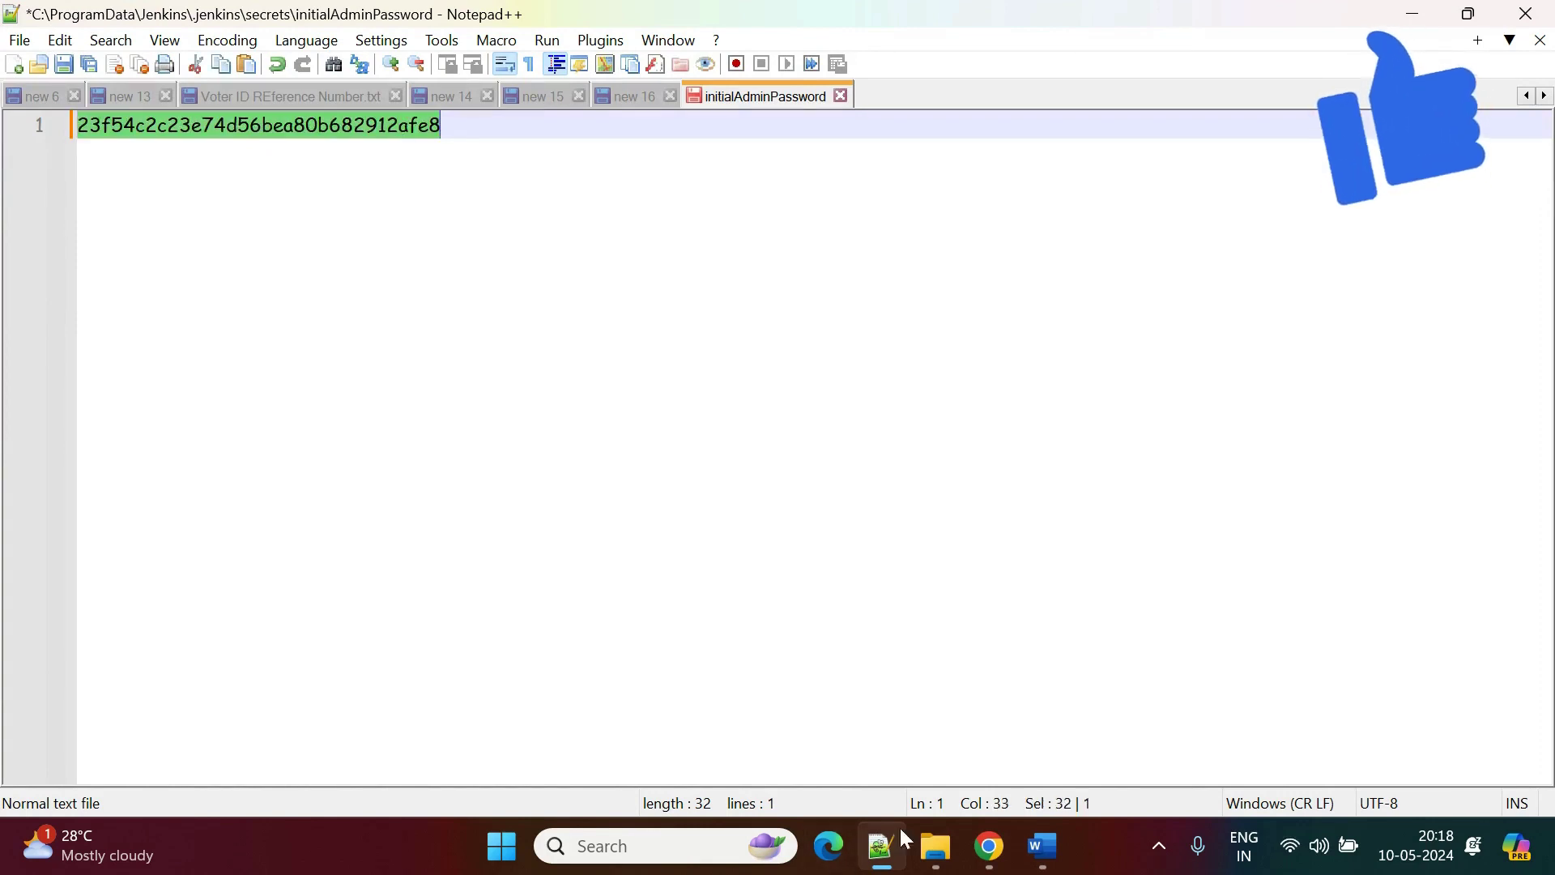
Paste the password into the Administrator password field on the Unlock Jenkins page.
{"action": "left_click", "coordinate": [989, 846]}
{"action": "left_click", "coordinate": [792, 593]}
{"action": "key", "text": "ctrl+v"}
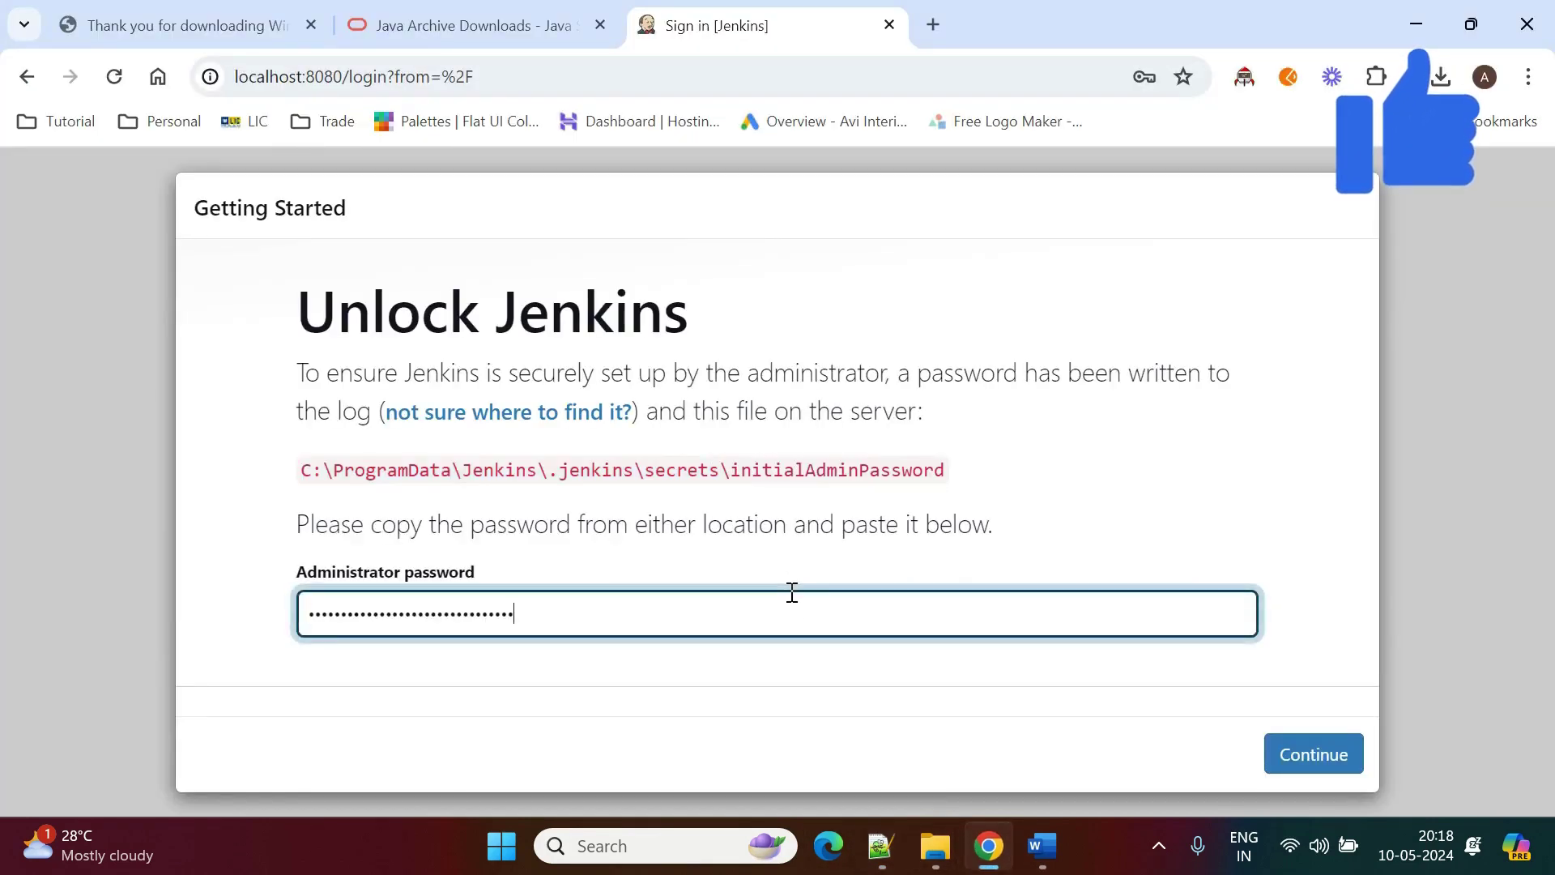
Unlock Jenkins with the admin password, decline saving it, and install the suggested plugins.
{"action": "left_click", "coordinate": [1271, 747]}
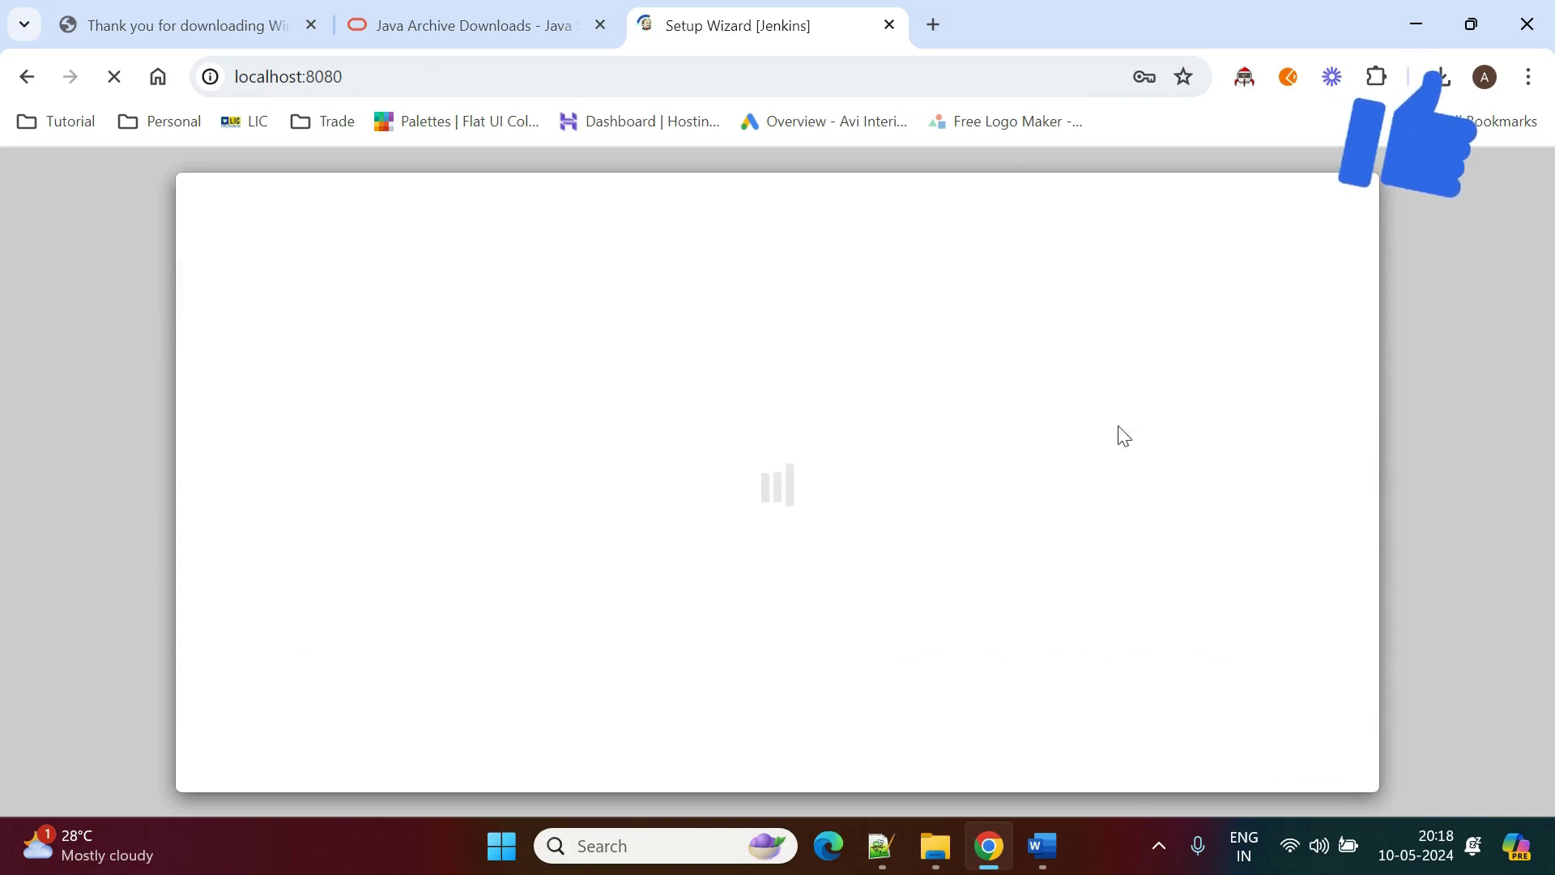
{"action": "left_click", "coordinate": [1144, 448]}
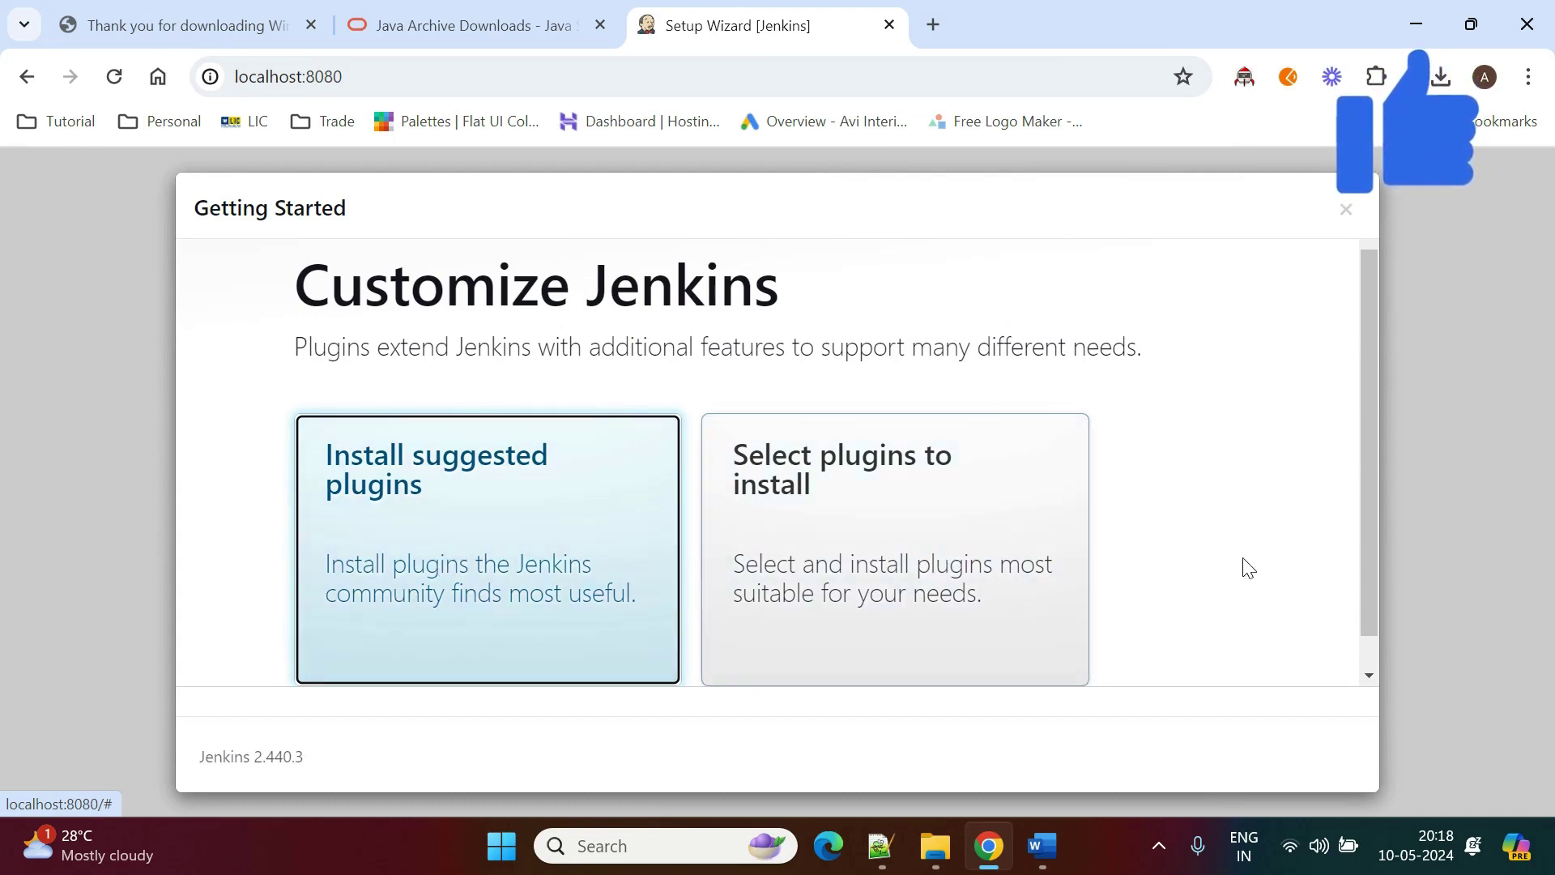
{"action": "left_click", "coordinate": [603, 494]}
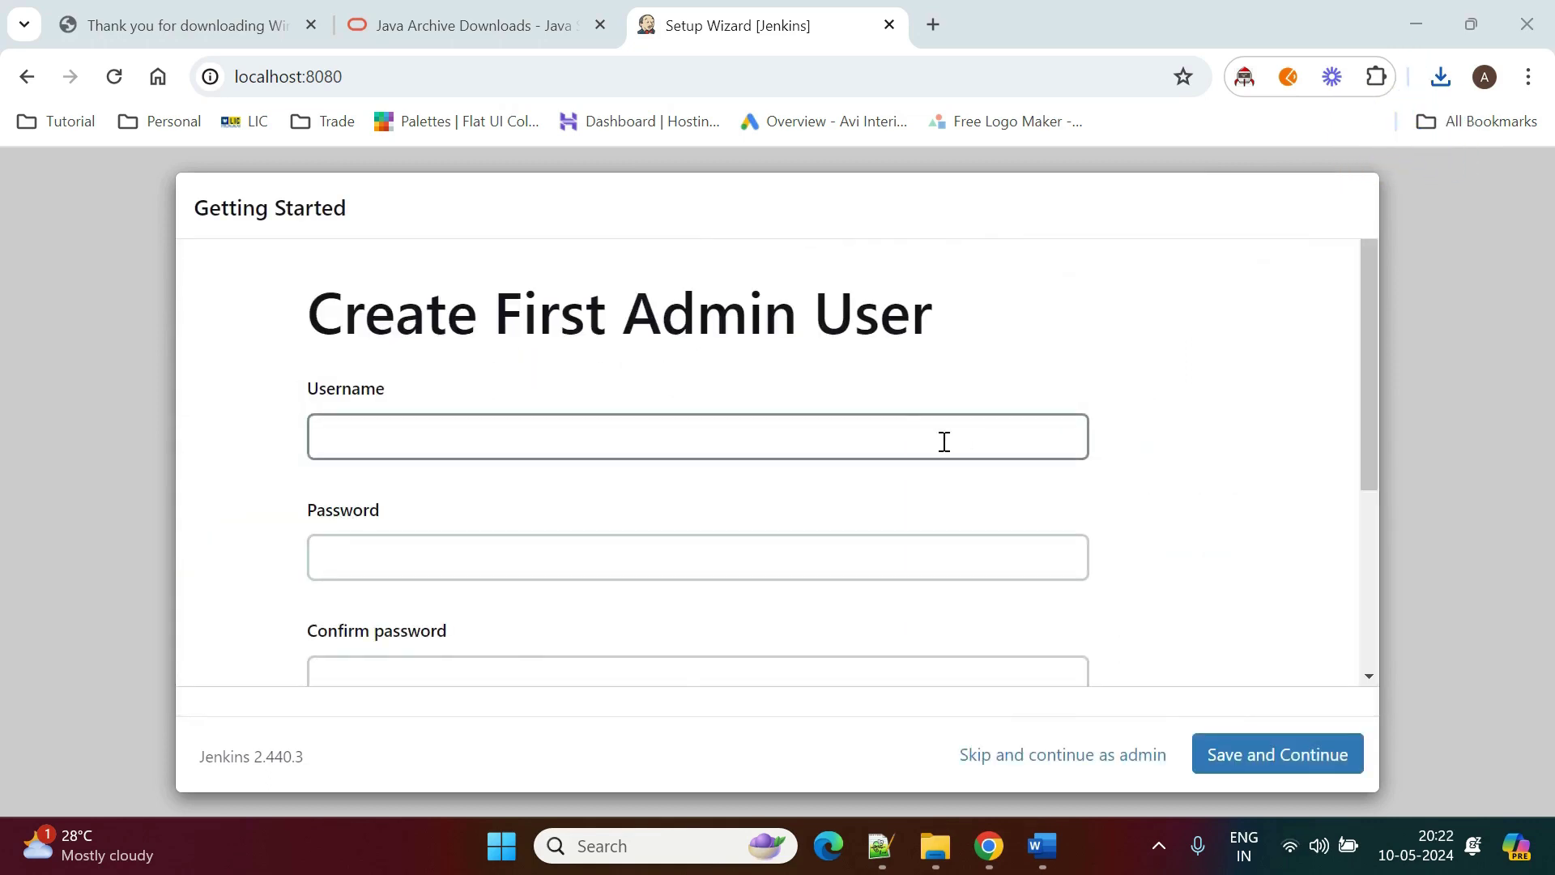
Enter the admin username and type the account password in both password fields.
{"action": "left_click", "coordinate": [918, 441]}
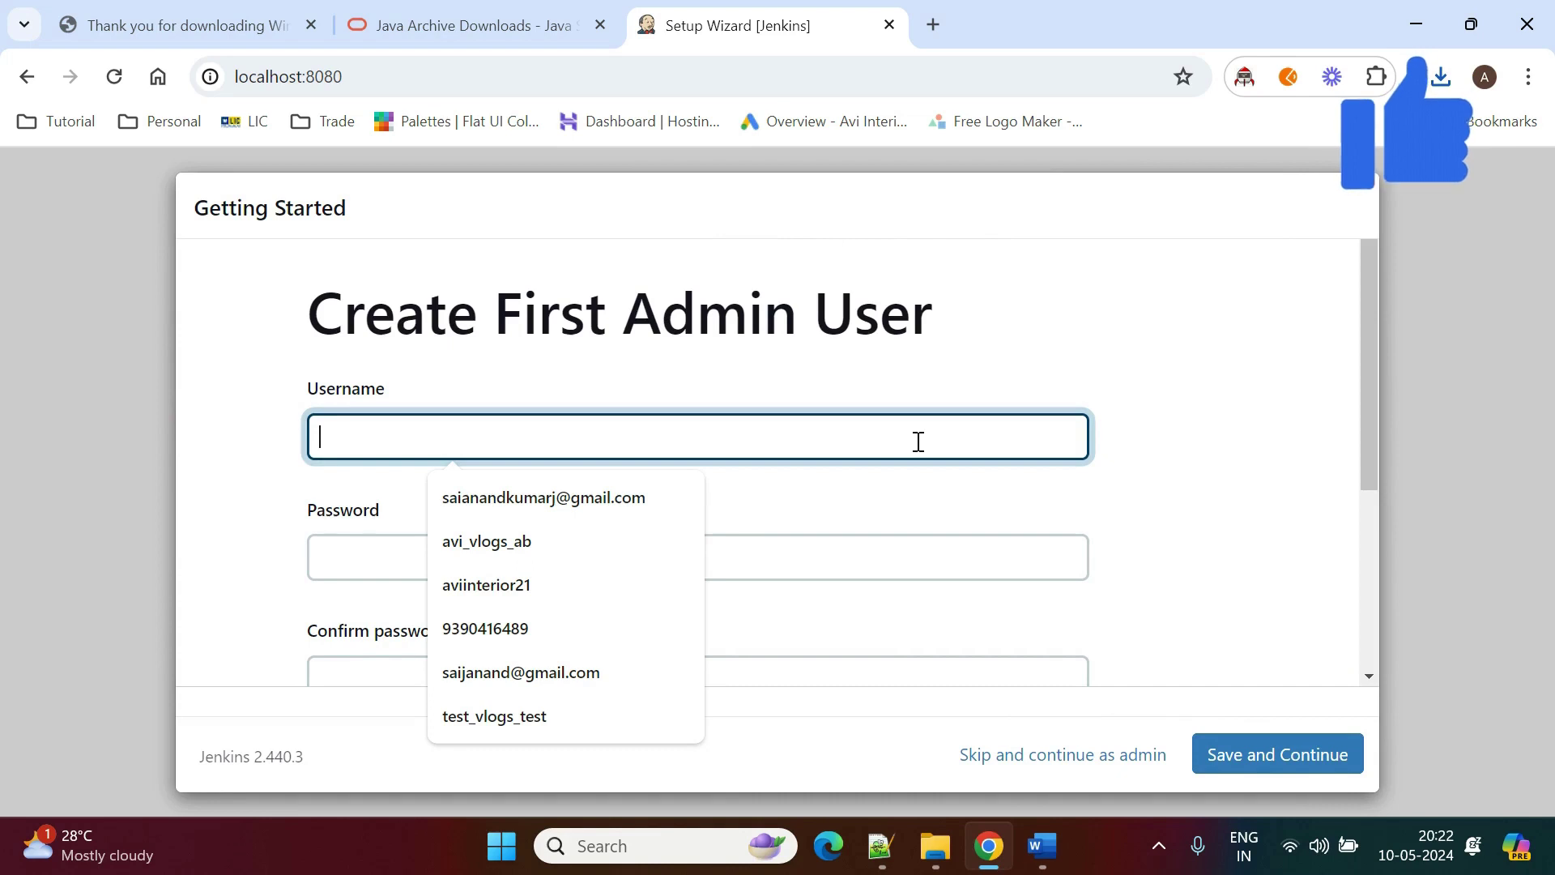
{"action": "type", "text": "admi"}
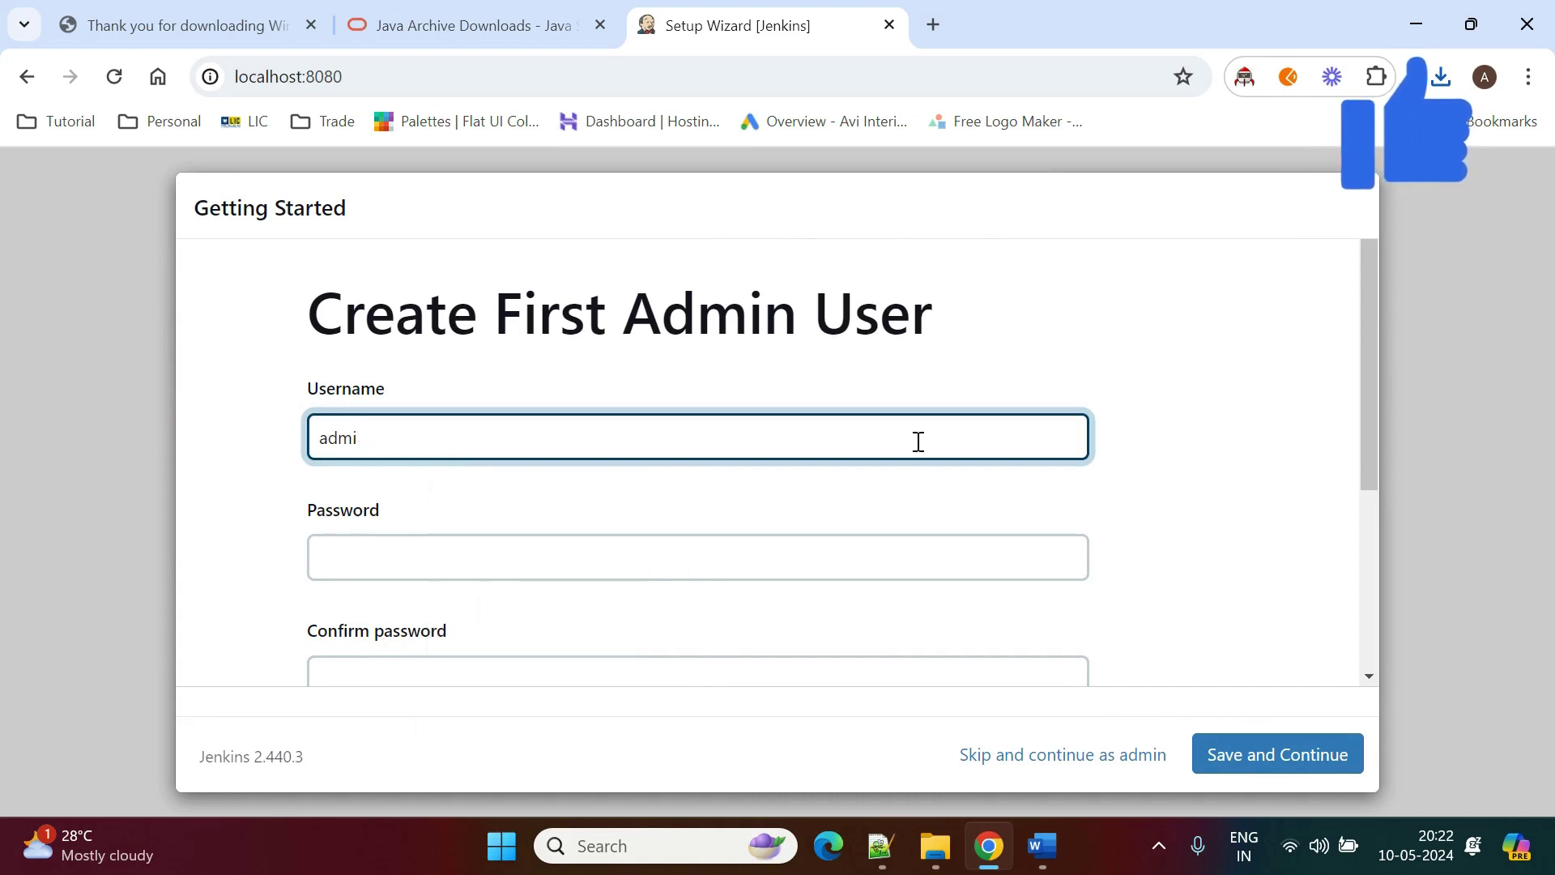
{"action": "type", "text": "dmin"}
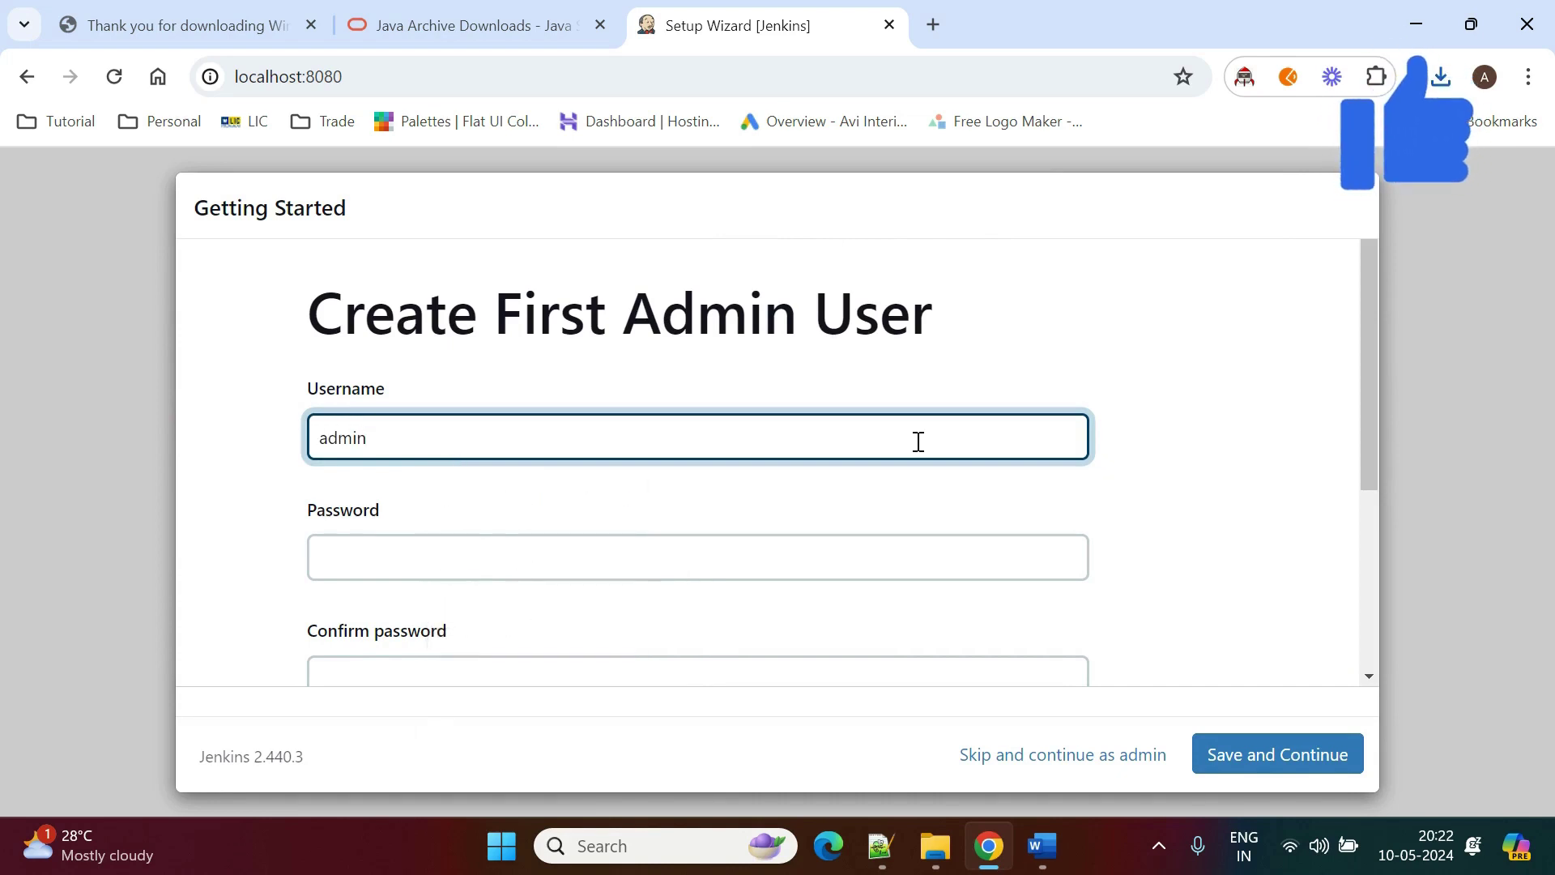
{"action": "left_click", "coordinate": [907, 566]}
{"action": "type", "text": "ad"}
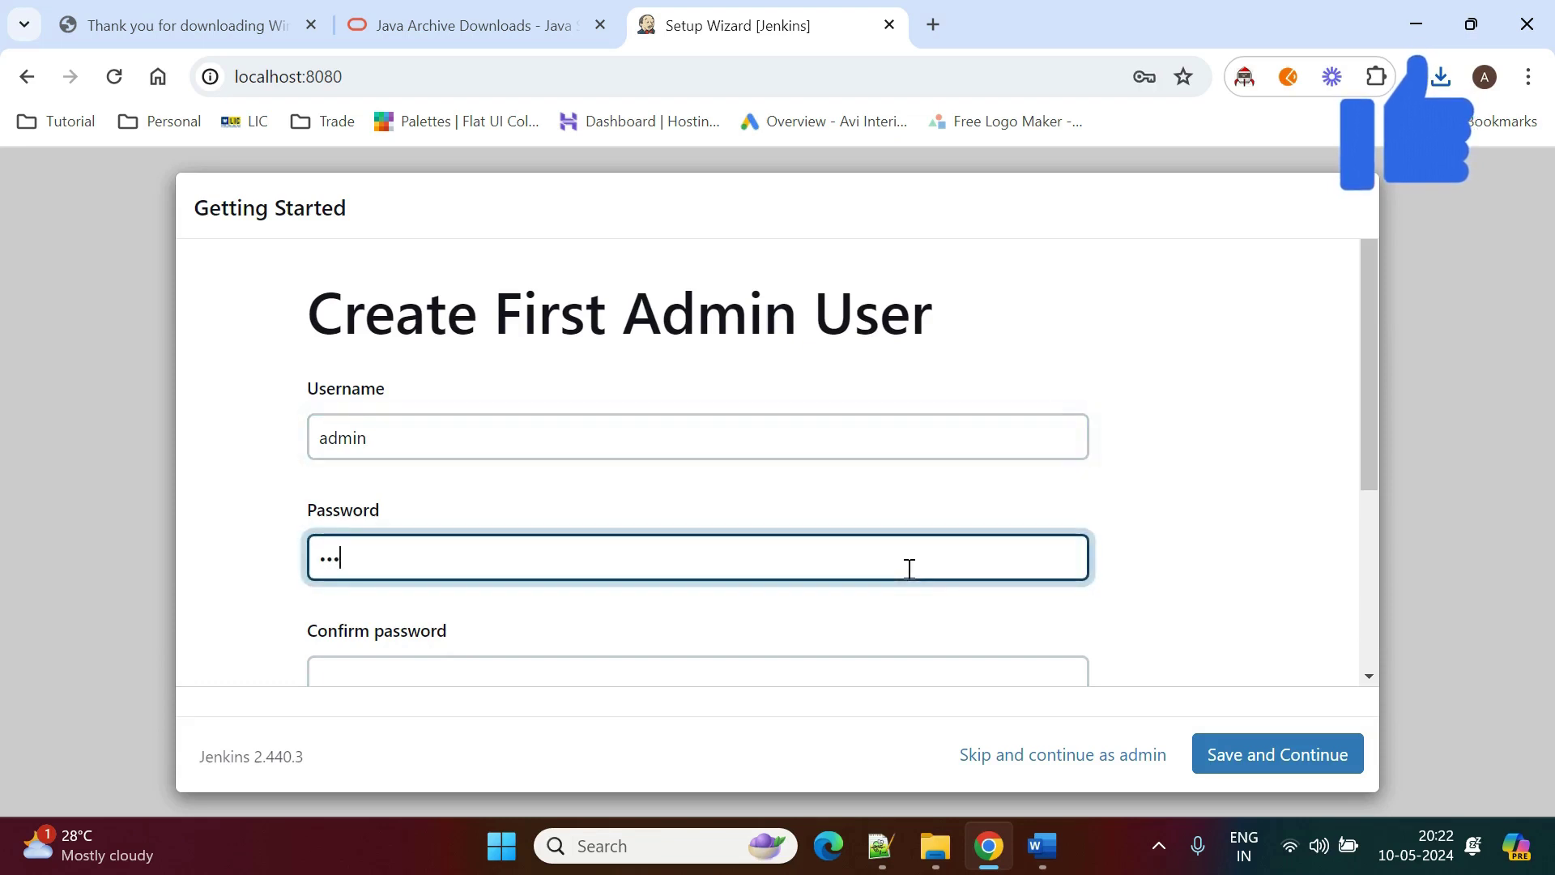
{"action": "scroll", "coordinate": [909, 569], "scroll_direction": "down", "scroll_amount": 3}
{"action": "left_click", "coordinate": [909, 442]}
{"action": "type", "text": "ad"}
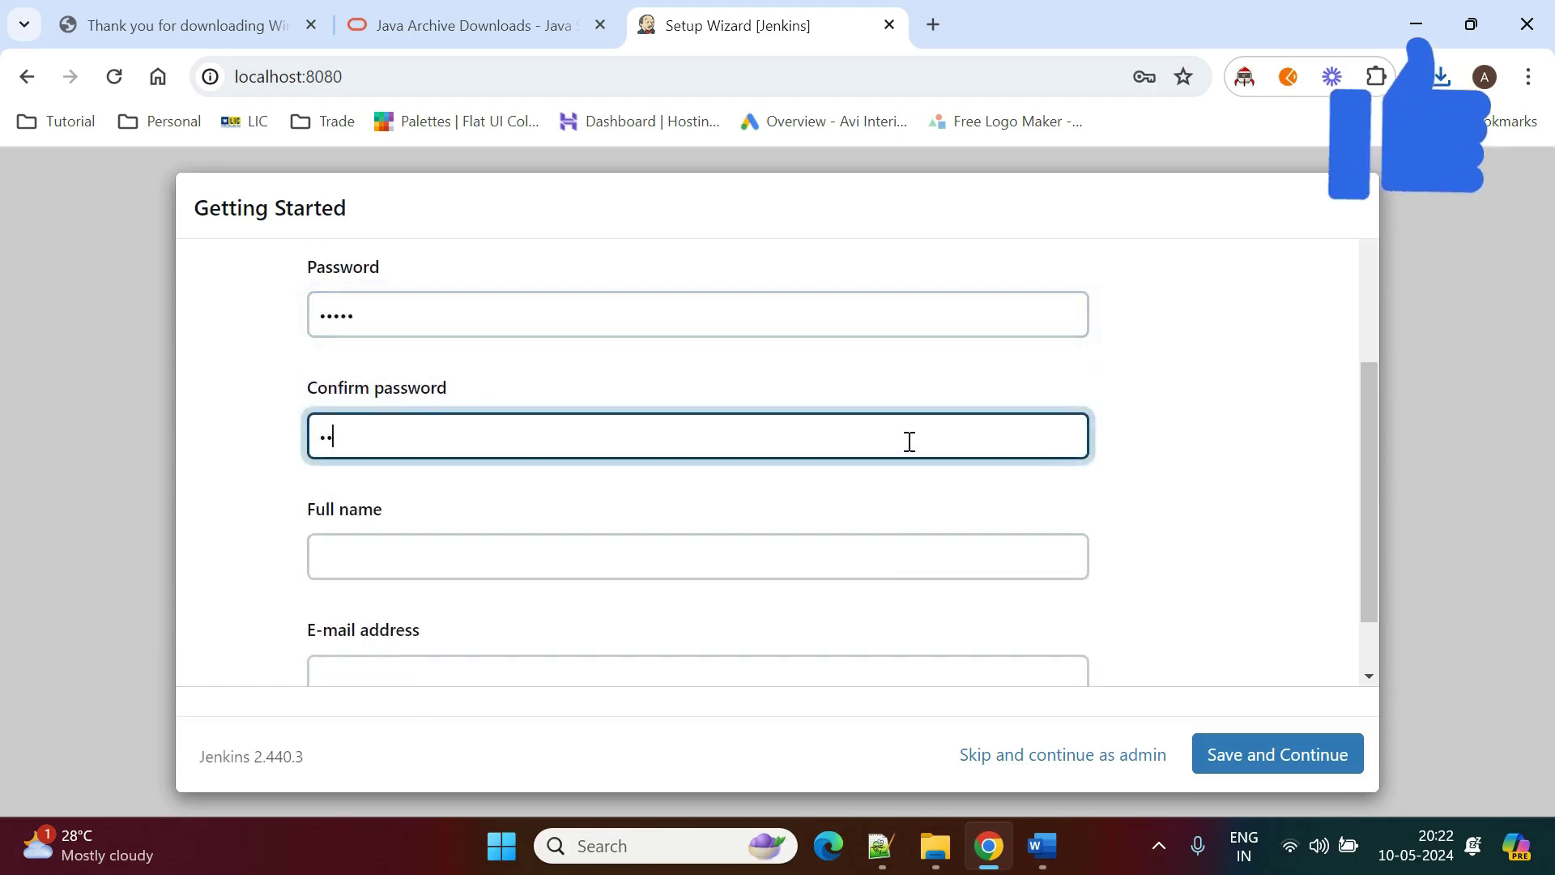
Set full name to admin, fill the e-mail from a saved address, and save the user.
{"action": "left_click", "coordinate": [920, 558]}
{"action": "type", "text": "ad"}
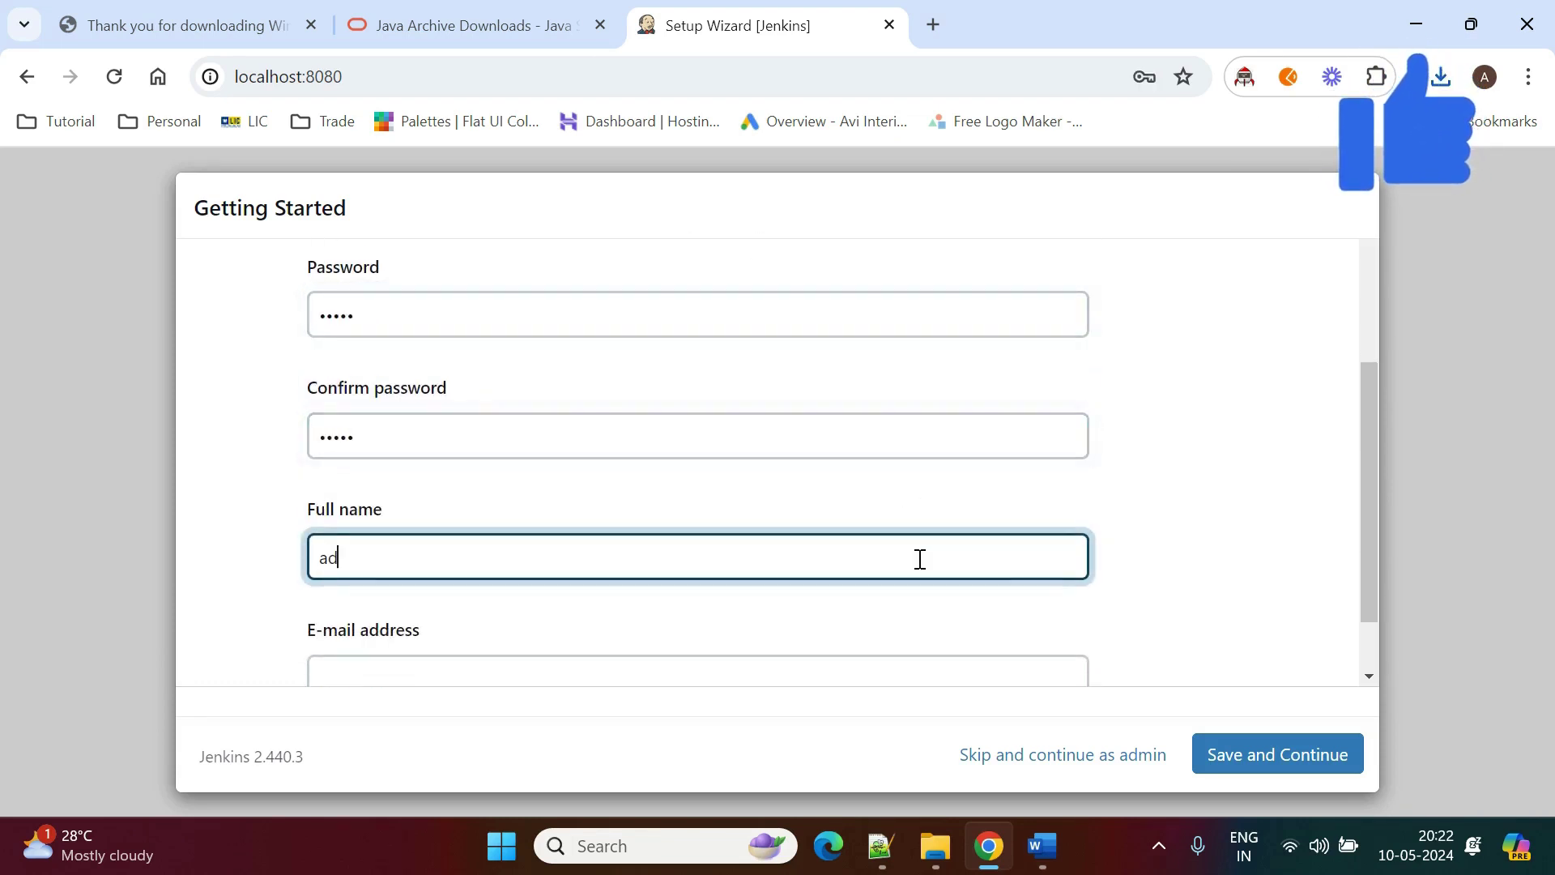
{"action": "type", "text": "min"}
{"action": "scroll", "coordinate": [920, 559], "scroll_direction": "down", "scroll_amount": 1}
{"action": "left_click", "coordinate": [875, 594]}
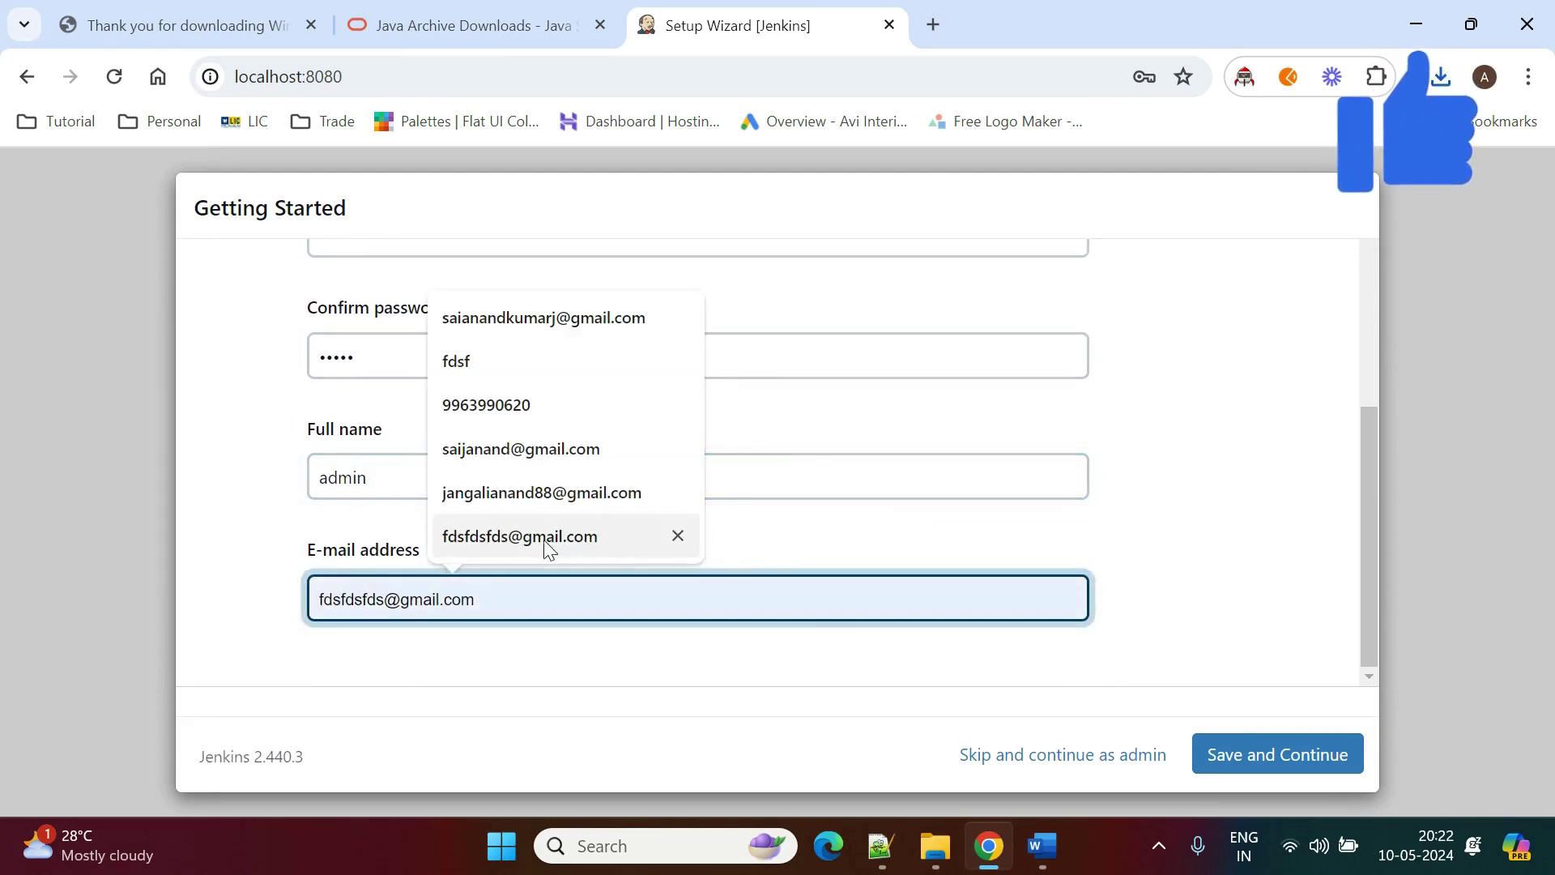
{"action": "left_click", "coordinate": [559, 449]}
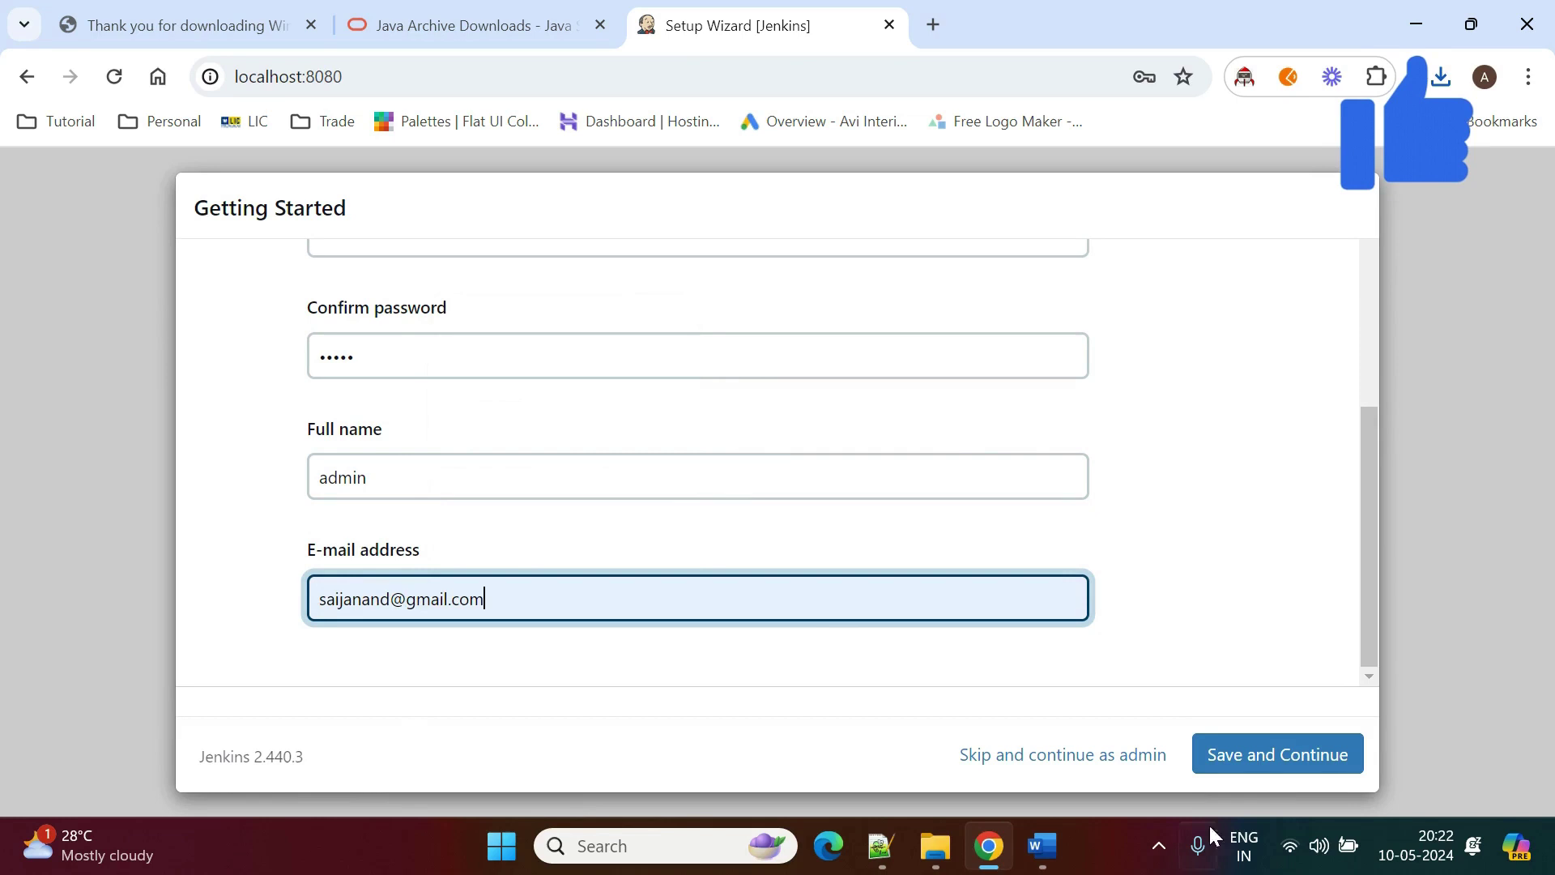
{"action": "left_click", "coordinate": [1267, 761]}
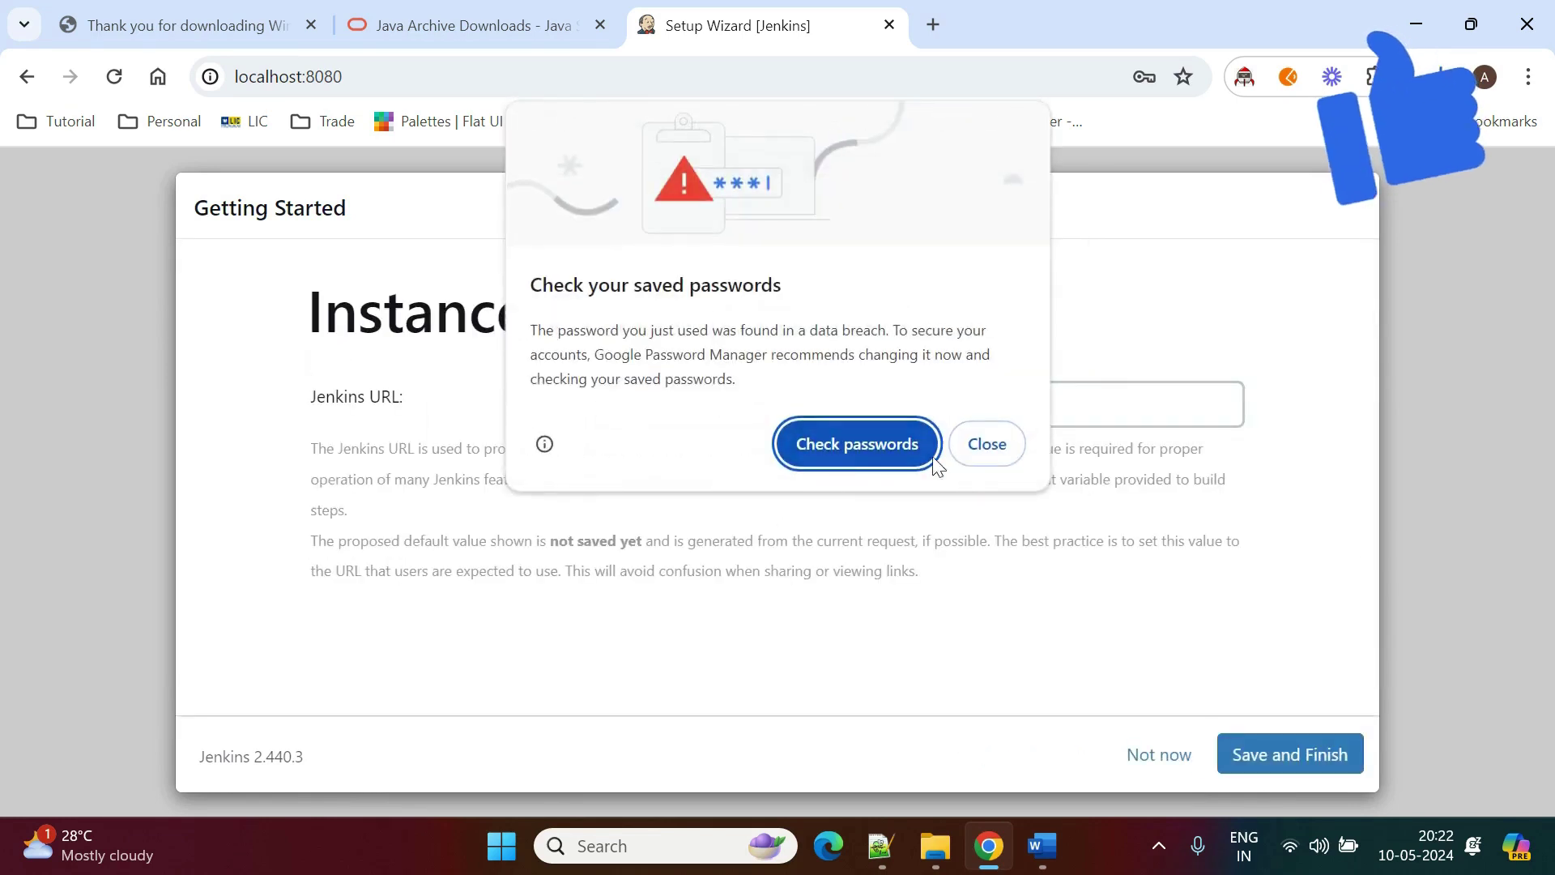
{"action": "left_click", "coordinate": [981, 451]}
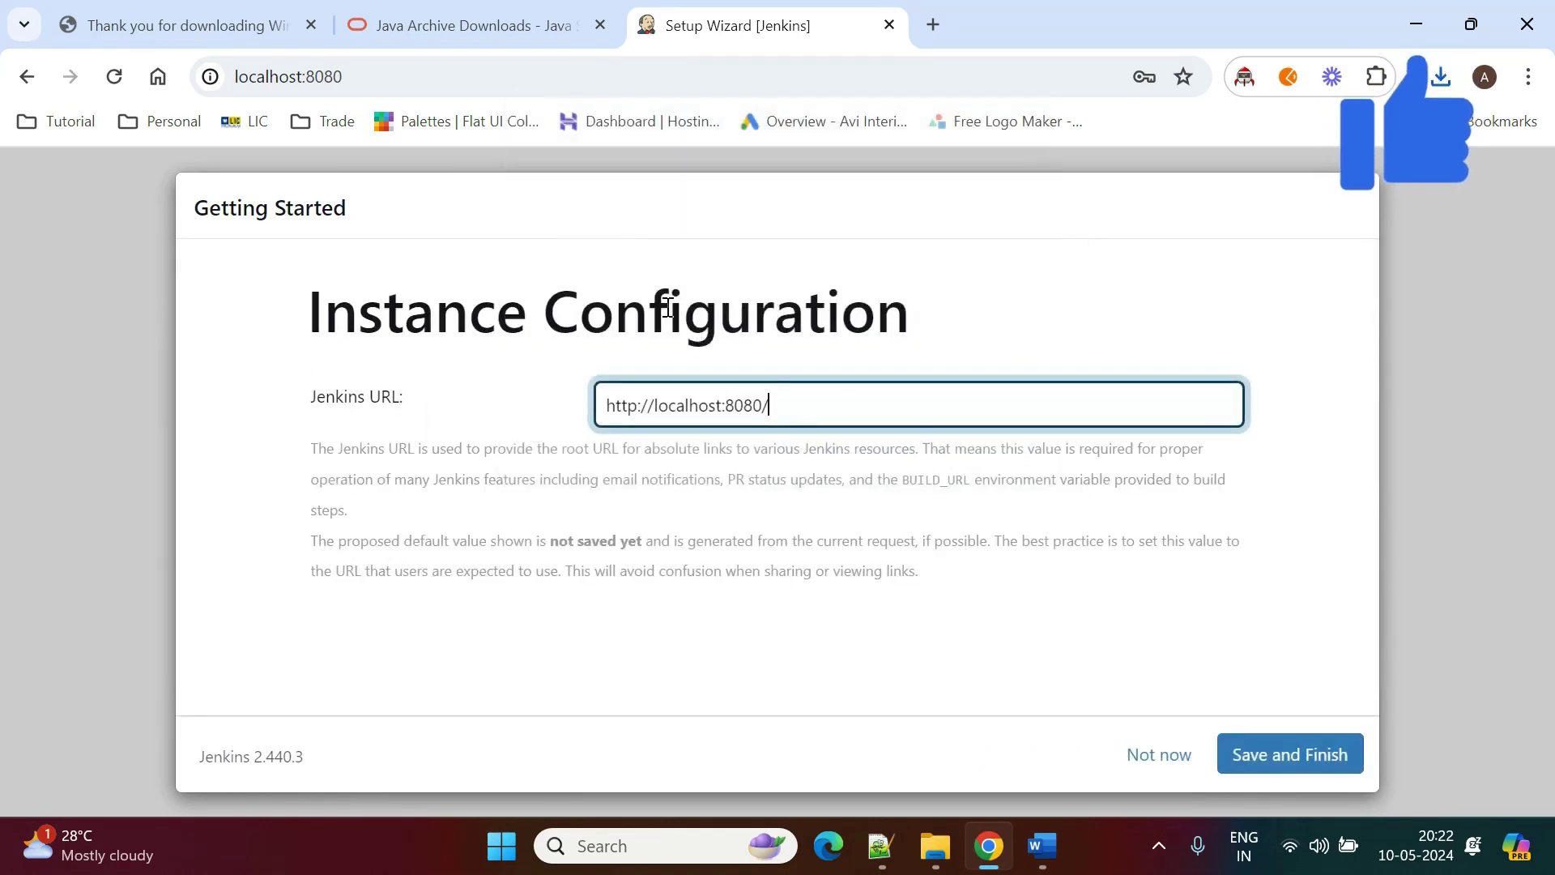
{"action": "triple_click", "coordinate": [618, 408]}
{"action": "left_click", "coordinate": [1312, 757]}
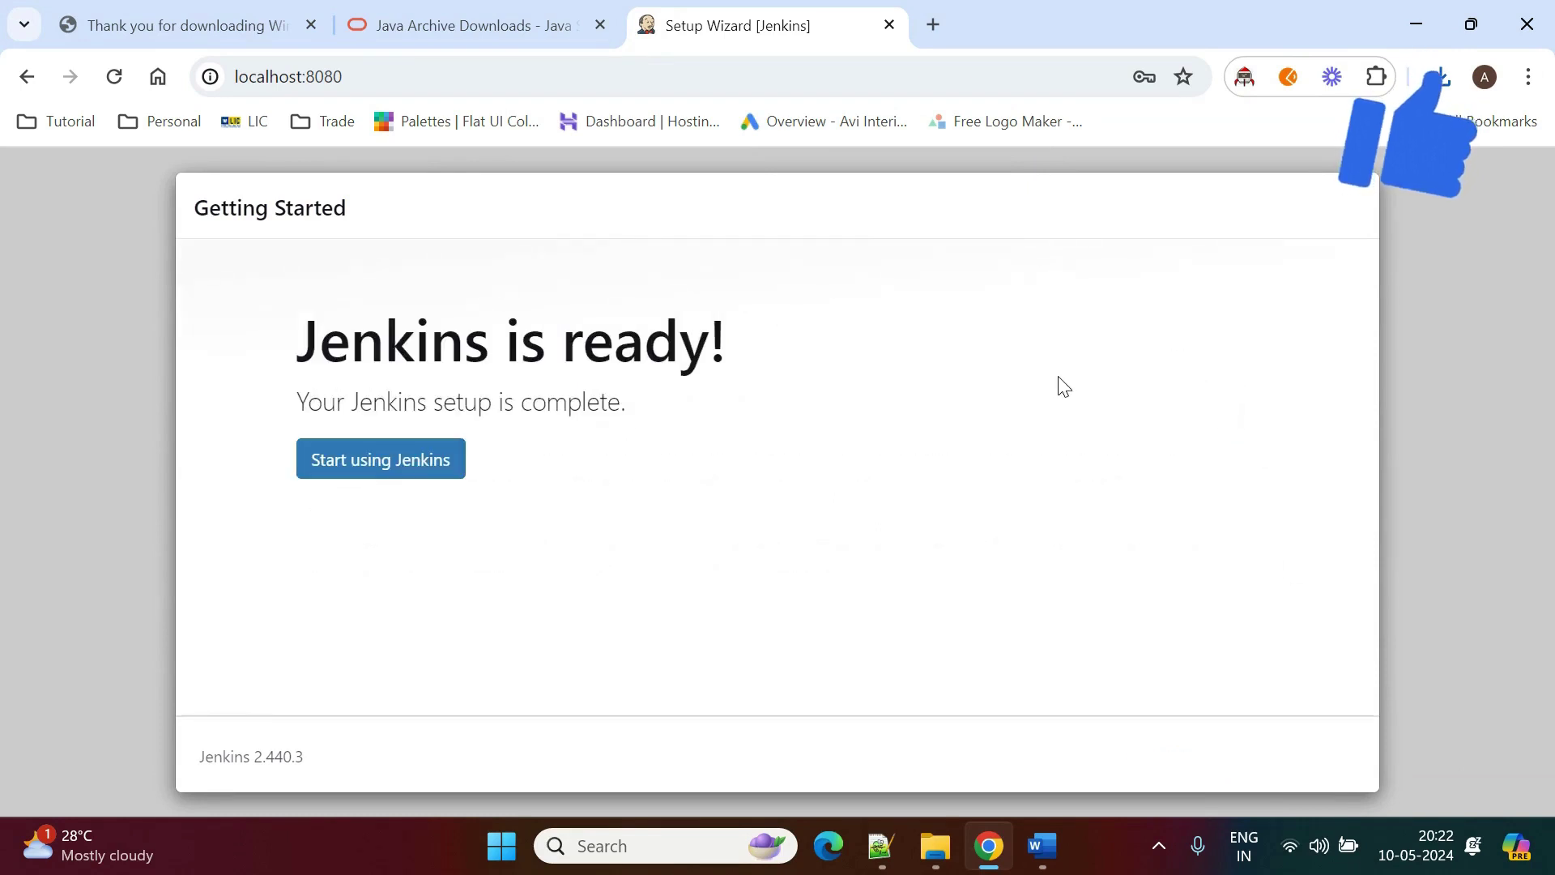
{"action": "left_click", "coordinate": [349, 468]}
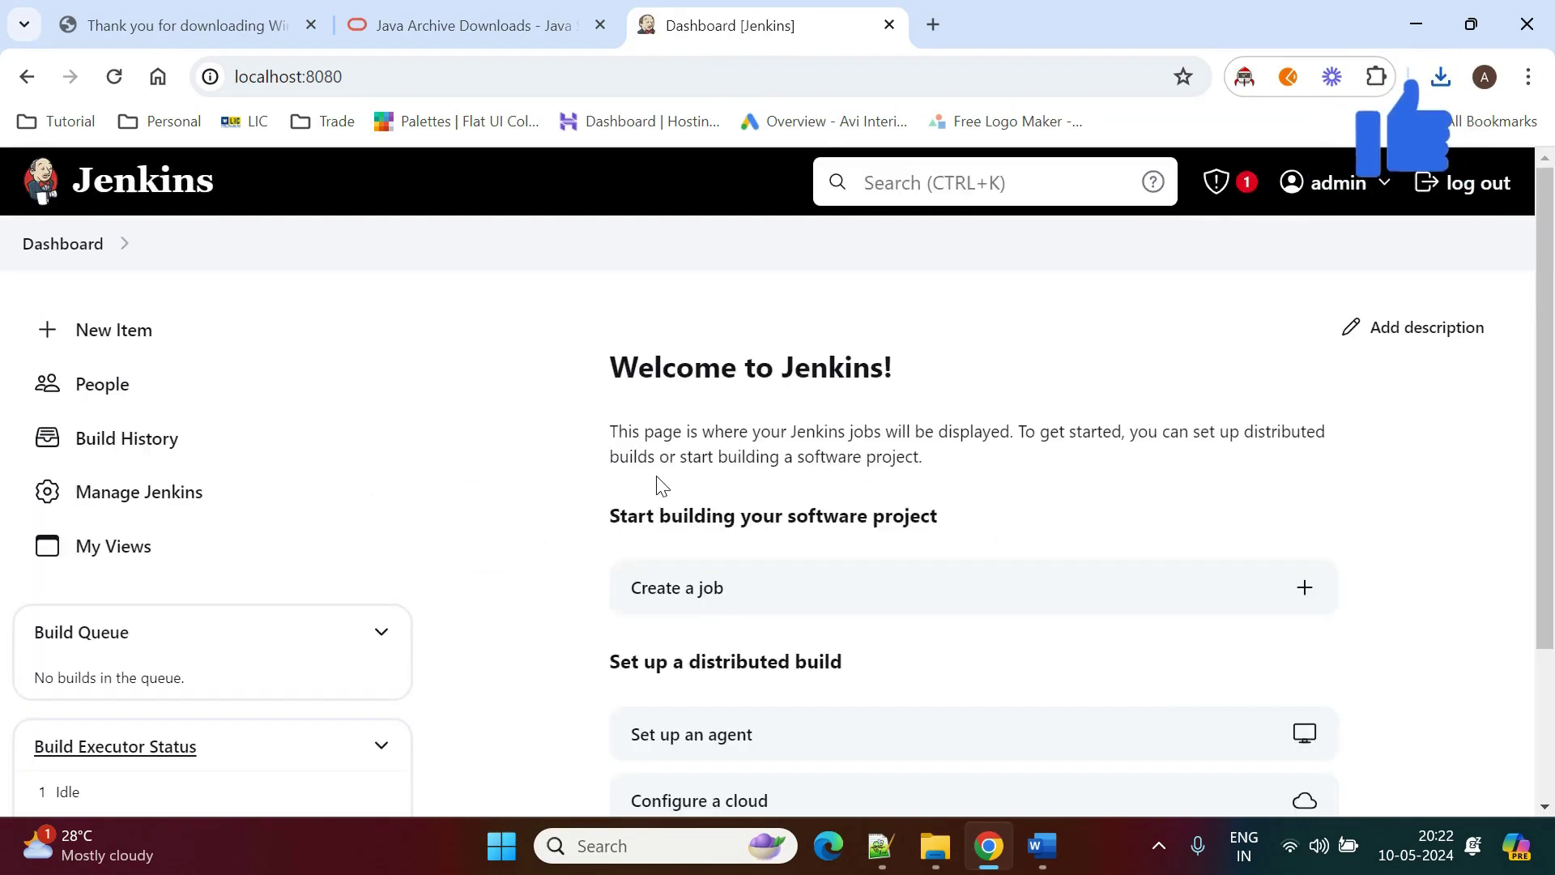
{"action": "scroll", "coordinate": [496, 505], "scroll_direction": "down", "scroll_amount": 2}
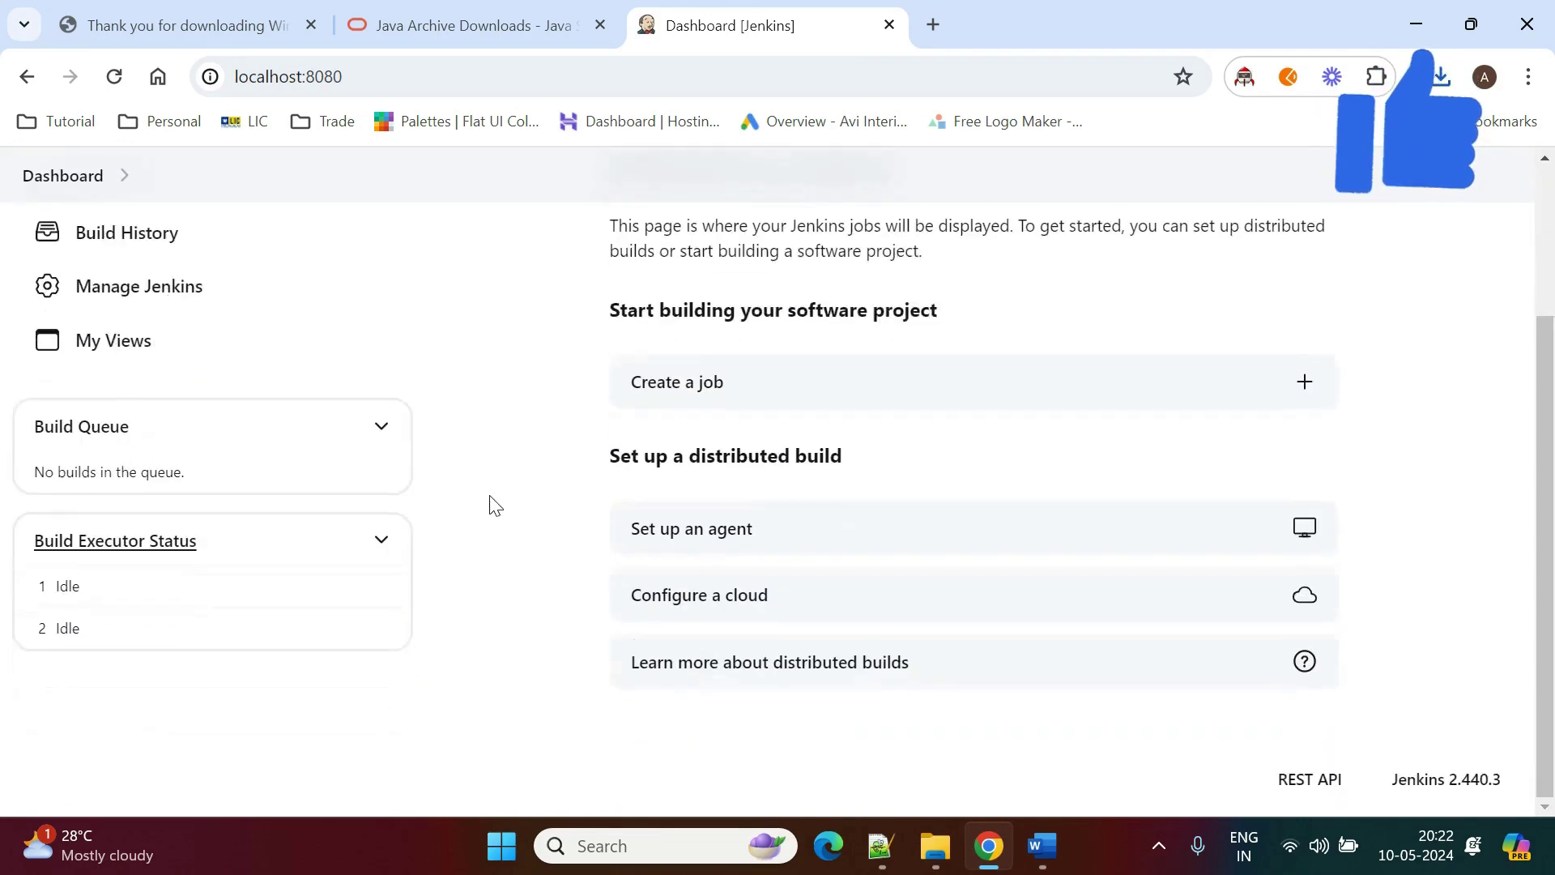
{"action": "scroll", "coordinate": [495, 506], "scroll_direction": "up", "scroll_amount": 2}
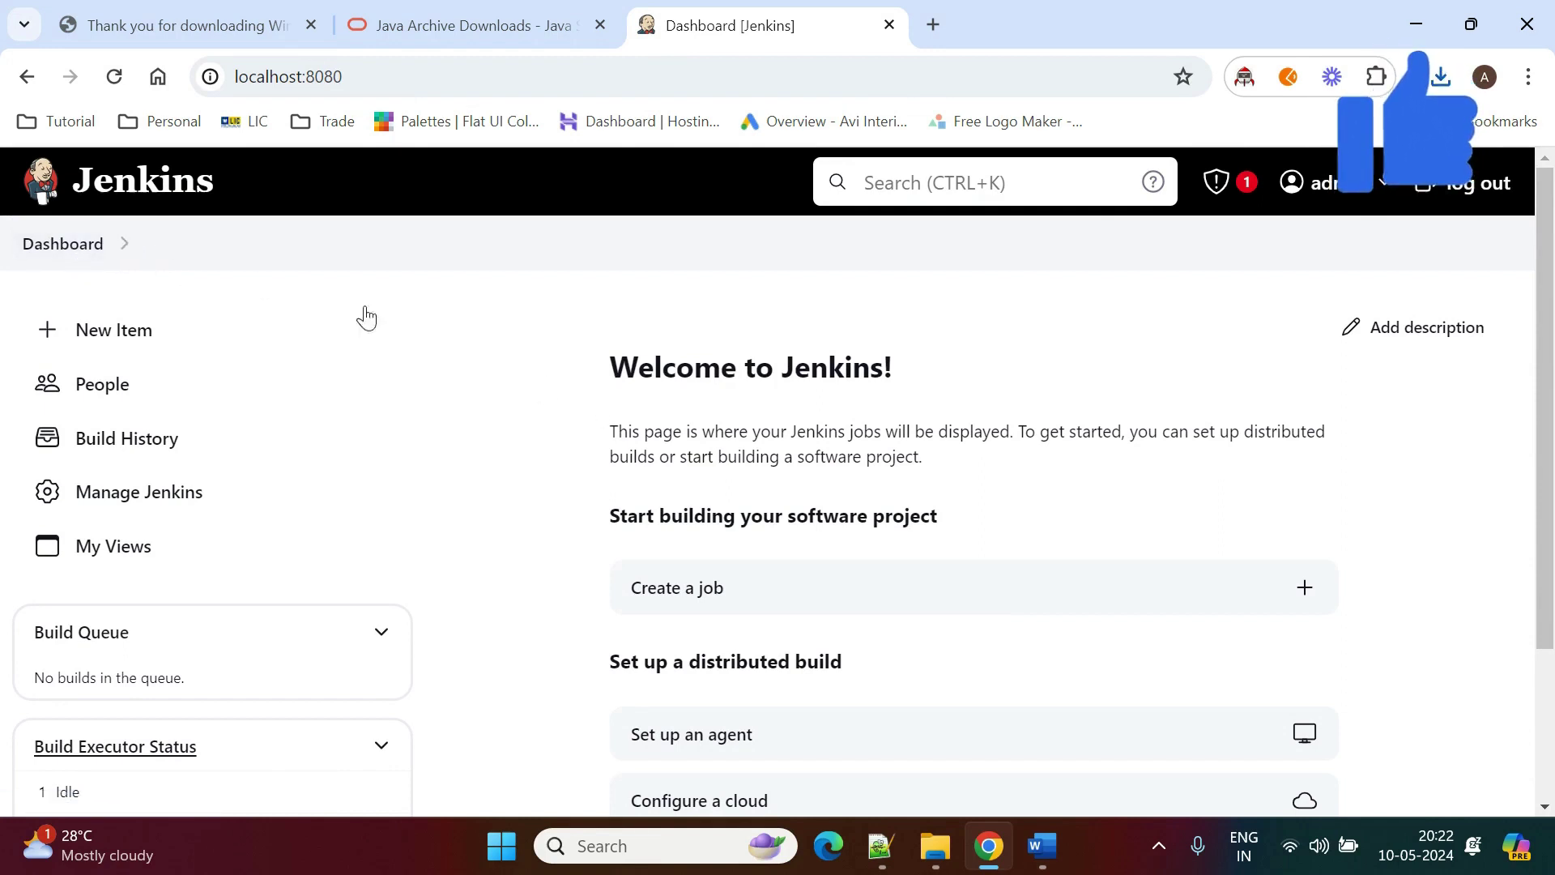
{"action": "left_click", "coordinate": [105, 332]}
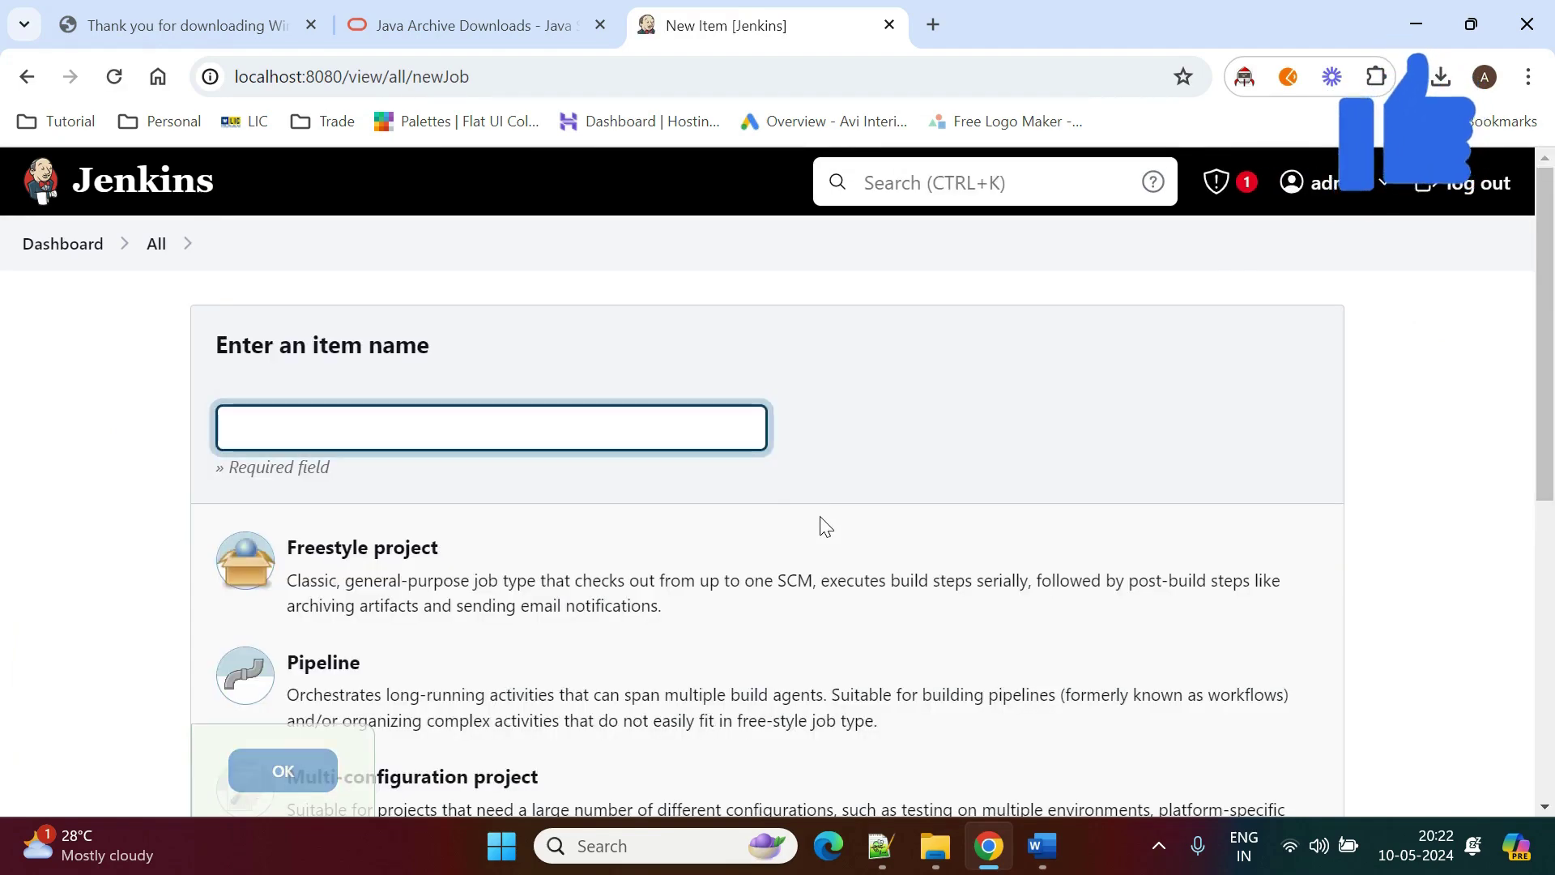
{"action": "scroll", "coordinate": [356, 697], "scroll_direction": "down", "scroll_amount": 5}
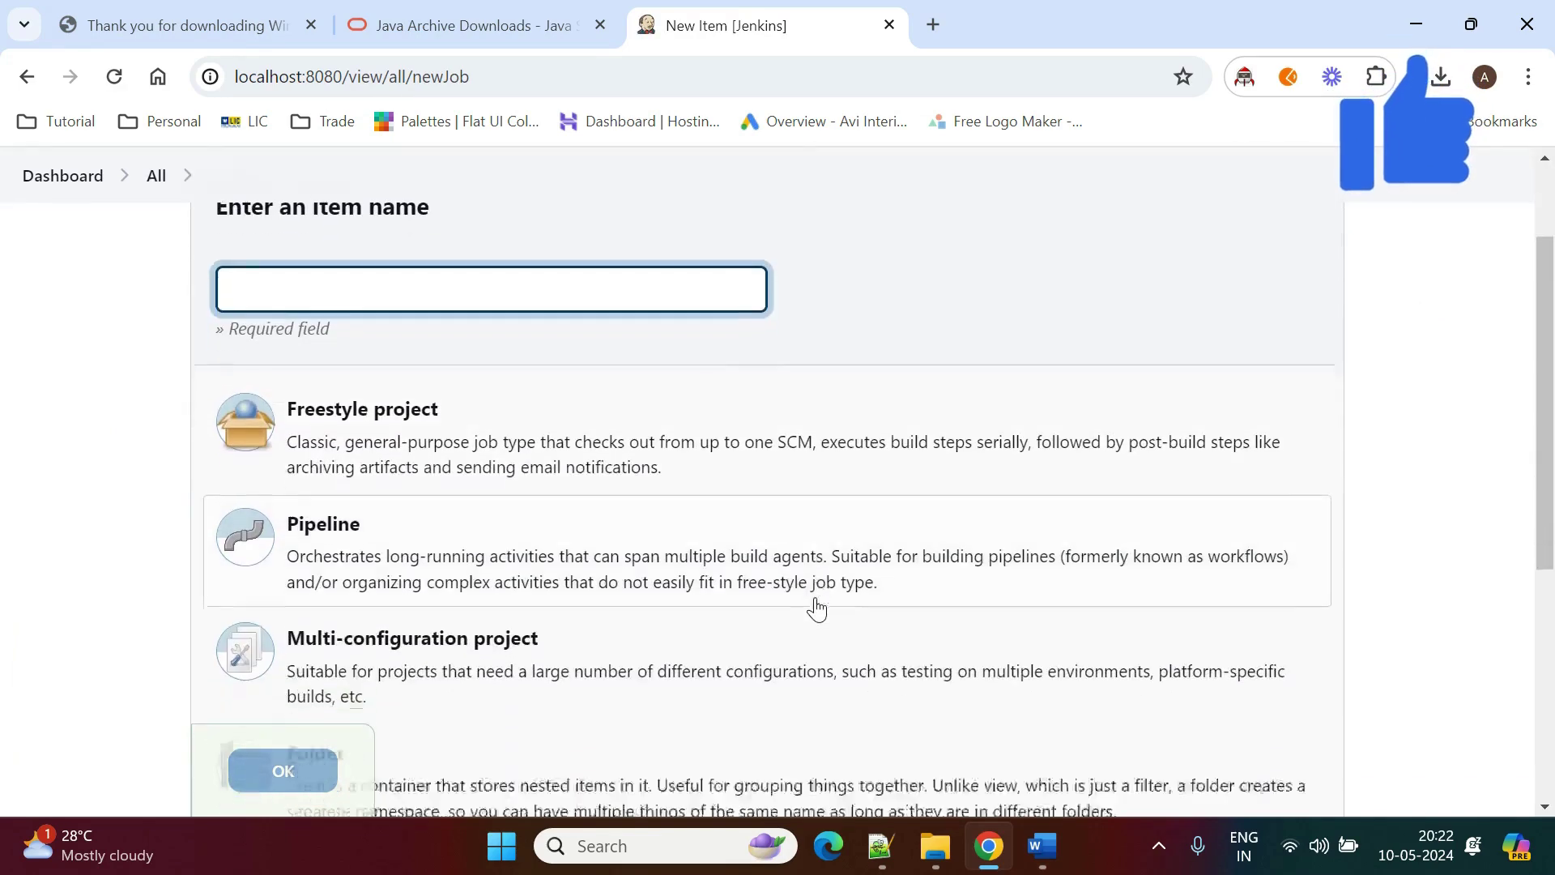
{"action": "scroll", "coordinate": [389, 579], "scroll_direction": "up", "scroll_amount": 5}
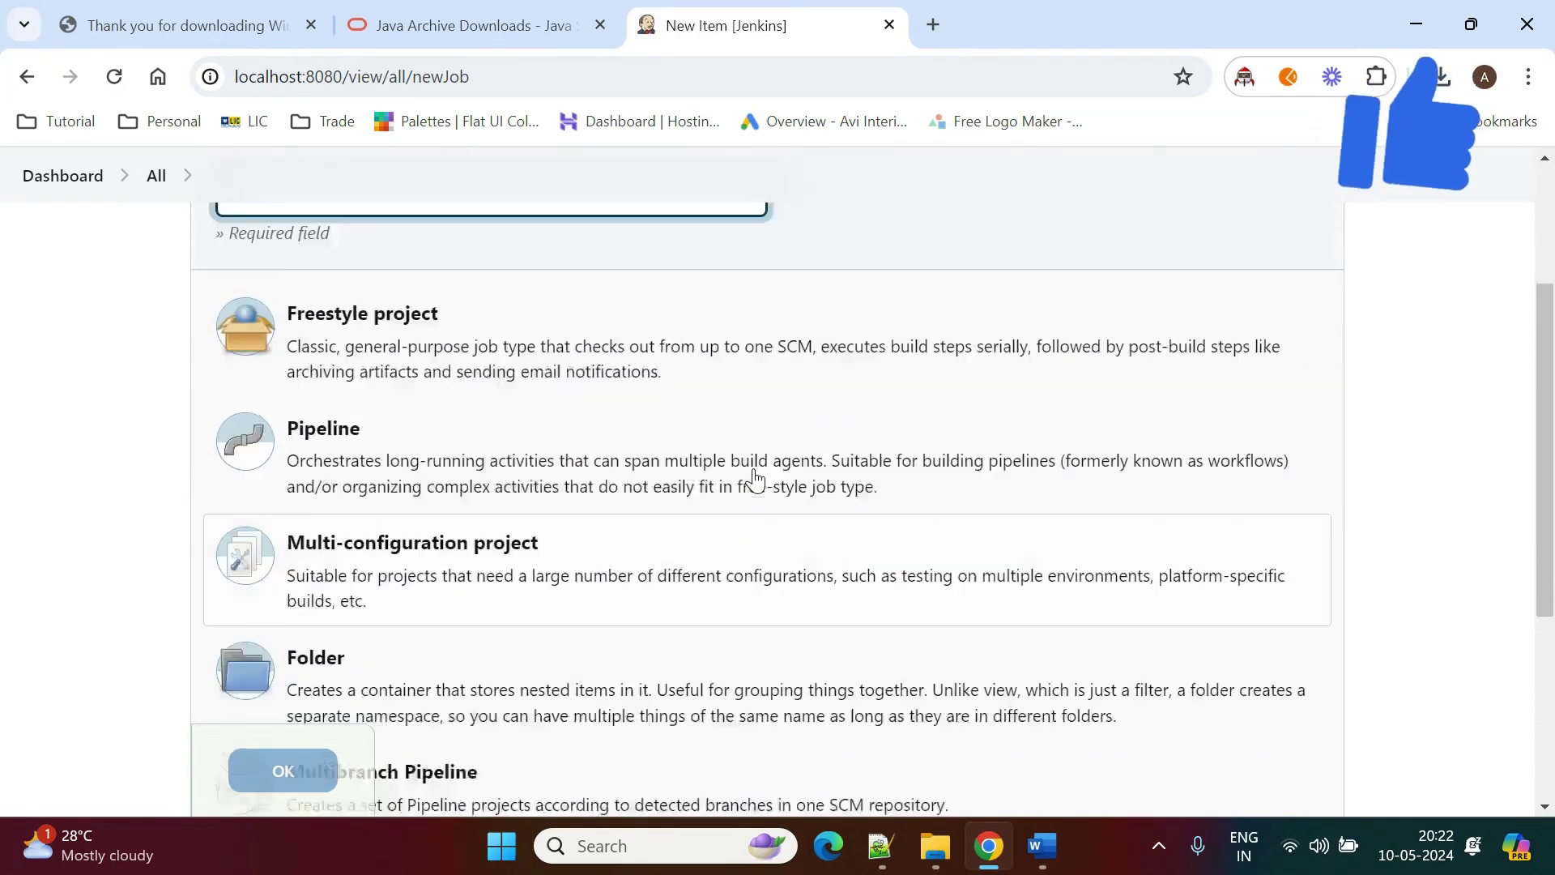
{"action": "scroll", "coordinate": [400, 545], "scroll_direction": "down", "scroll_amount": 2}
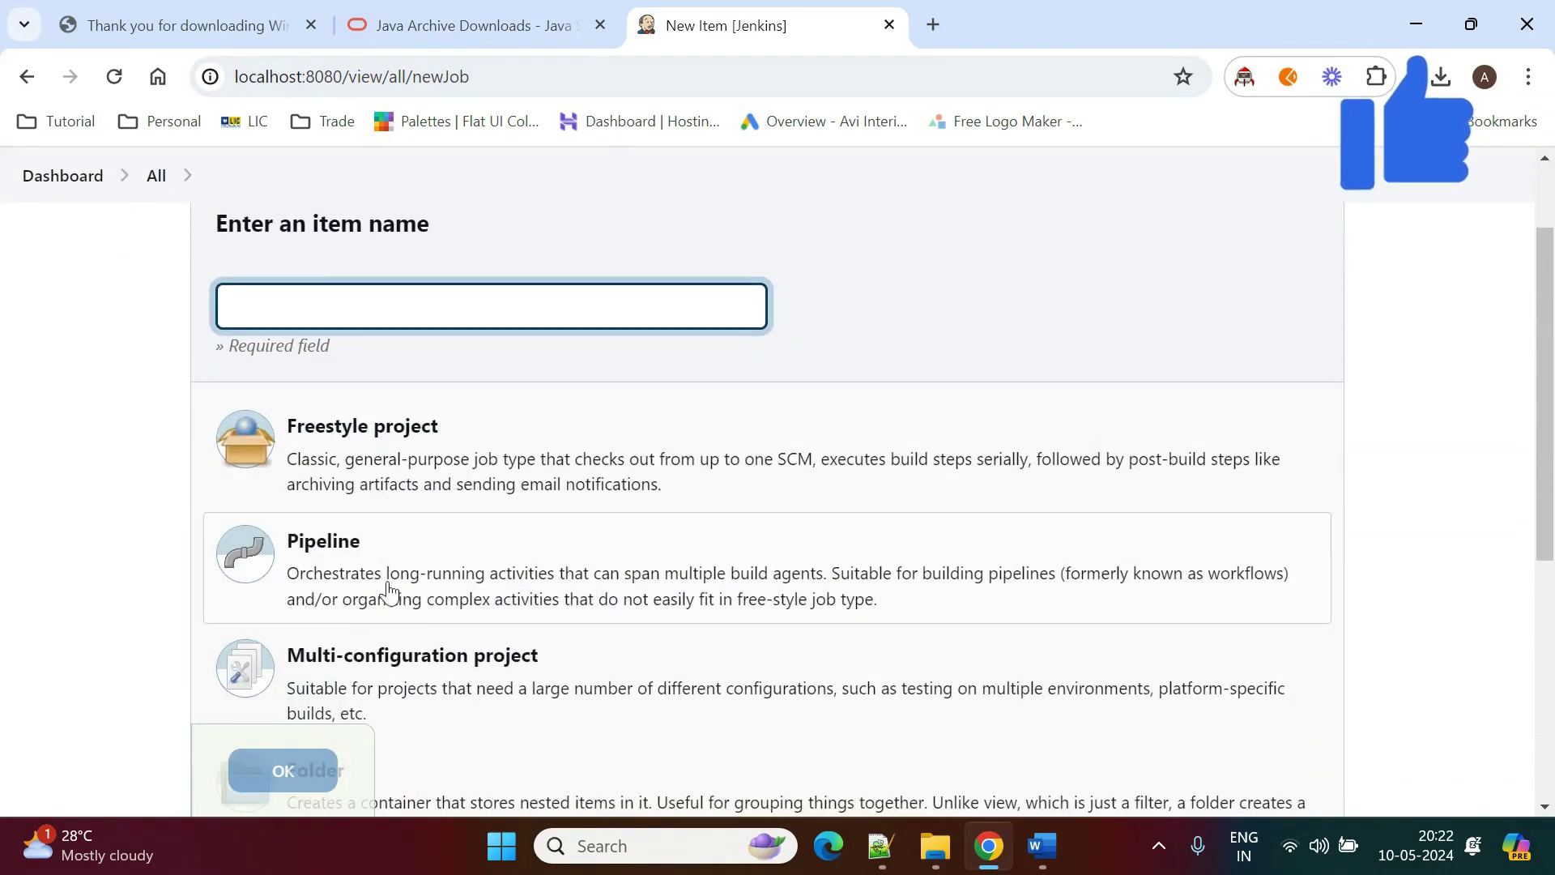
{"action": "scroll", "coordinate": [211, 416], "scroll_direction": "up", "scroll_amount": 2}
{"action": "left_click", "coordinate": [66, 247]}
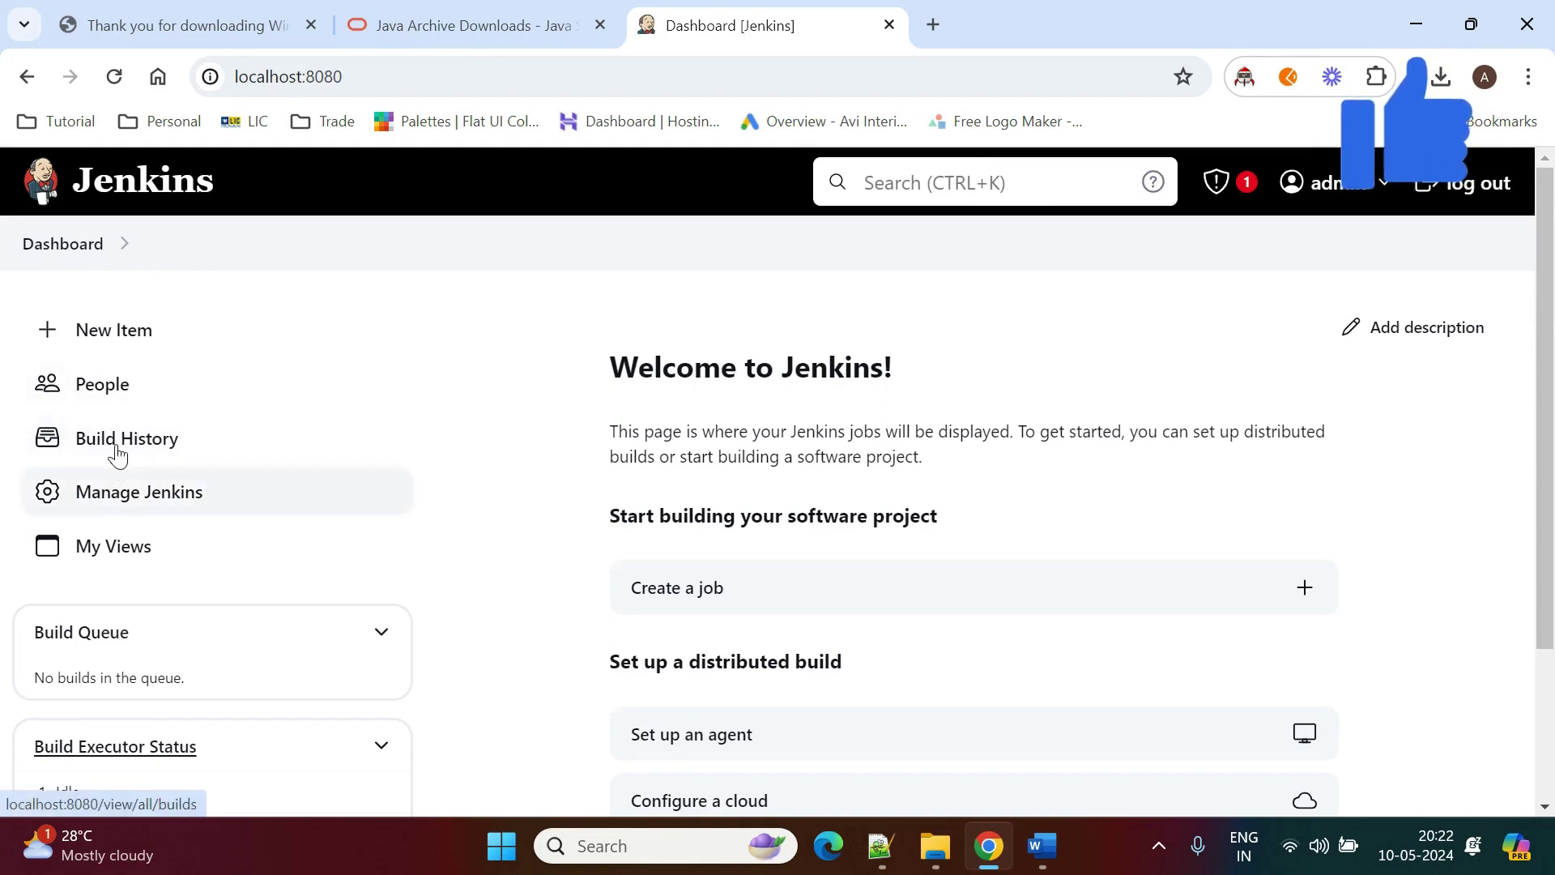
Open Manage Jenkins, browse its sections, and open System under System Configuration.
{"action": "left_click", "coordinate": [111, 492]}
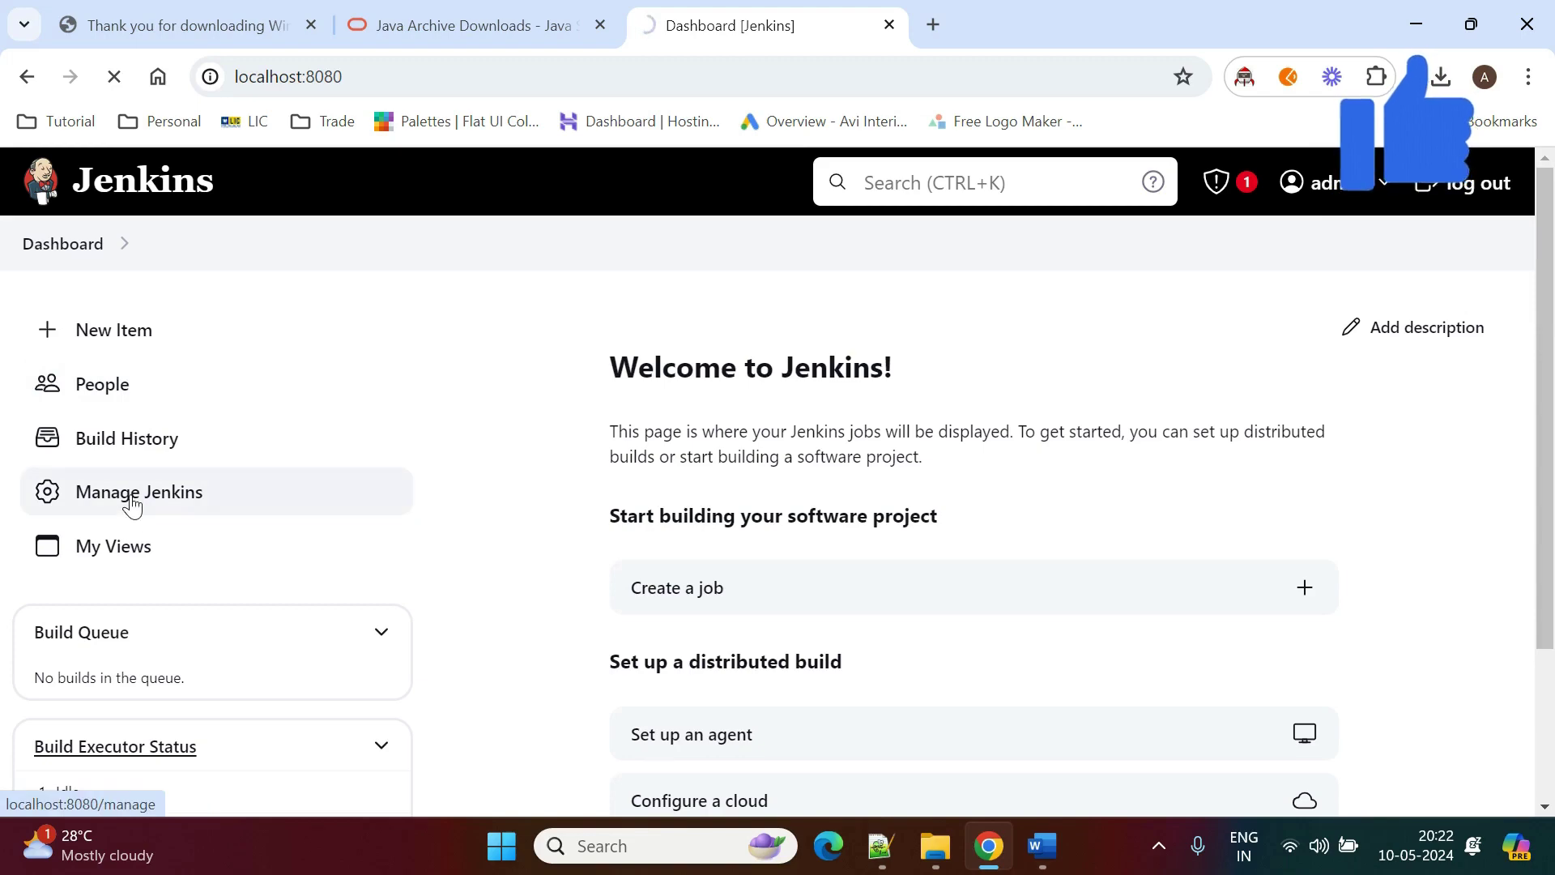
{"action": "scroll", "coordinate": [798, 591], "scroll_direction": "down", "scroll_amount": 8}
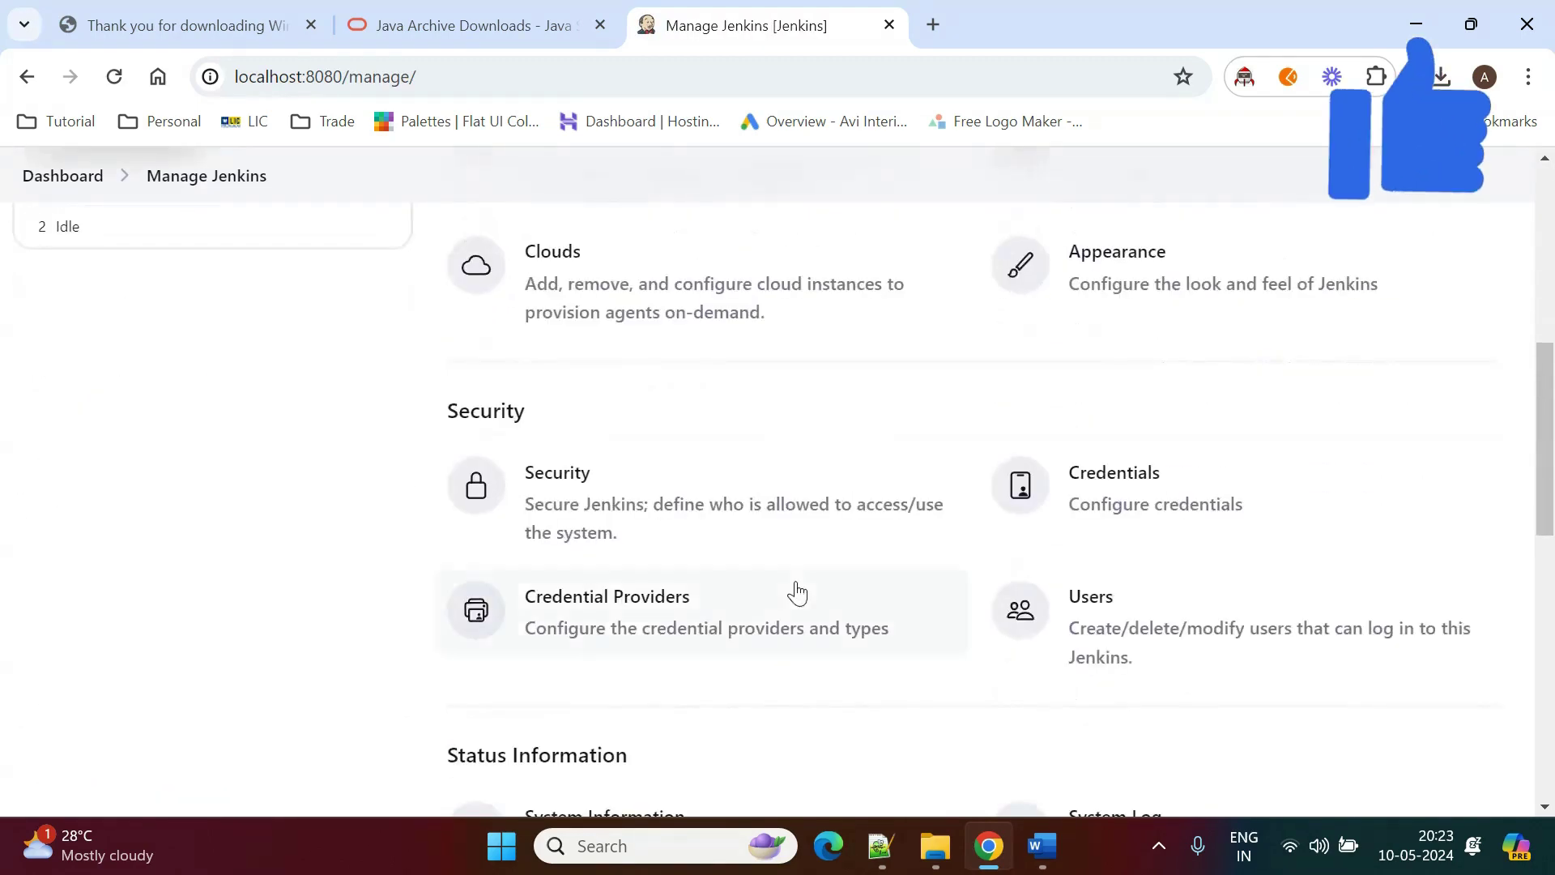
{"action": "scroll", "coordinate": [798, 591], "scroll_direction": "up", "scroll_amount": 4}
{"action": "scroll", "coordinate": [799, 591], "scroll_direction": "down", "scroll_amount": 9}
{"action": "scroll", "coordinate": [798, 590], "scroll_direction": "up", "scroll_amount": 6}
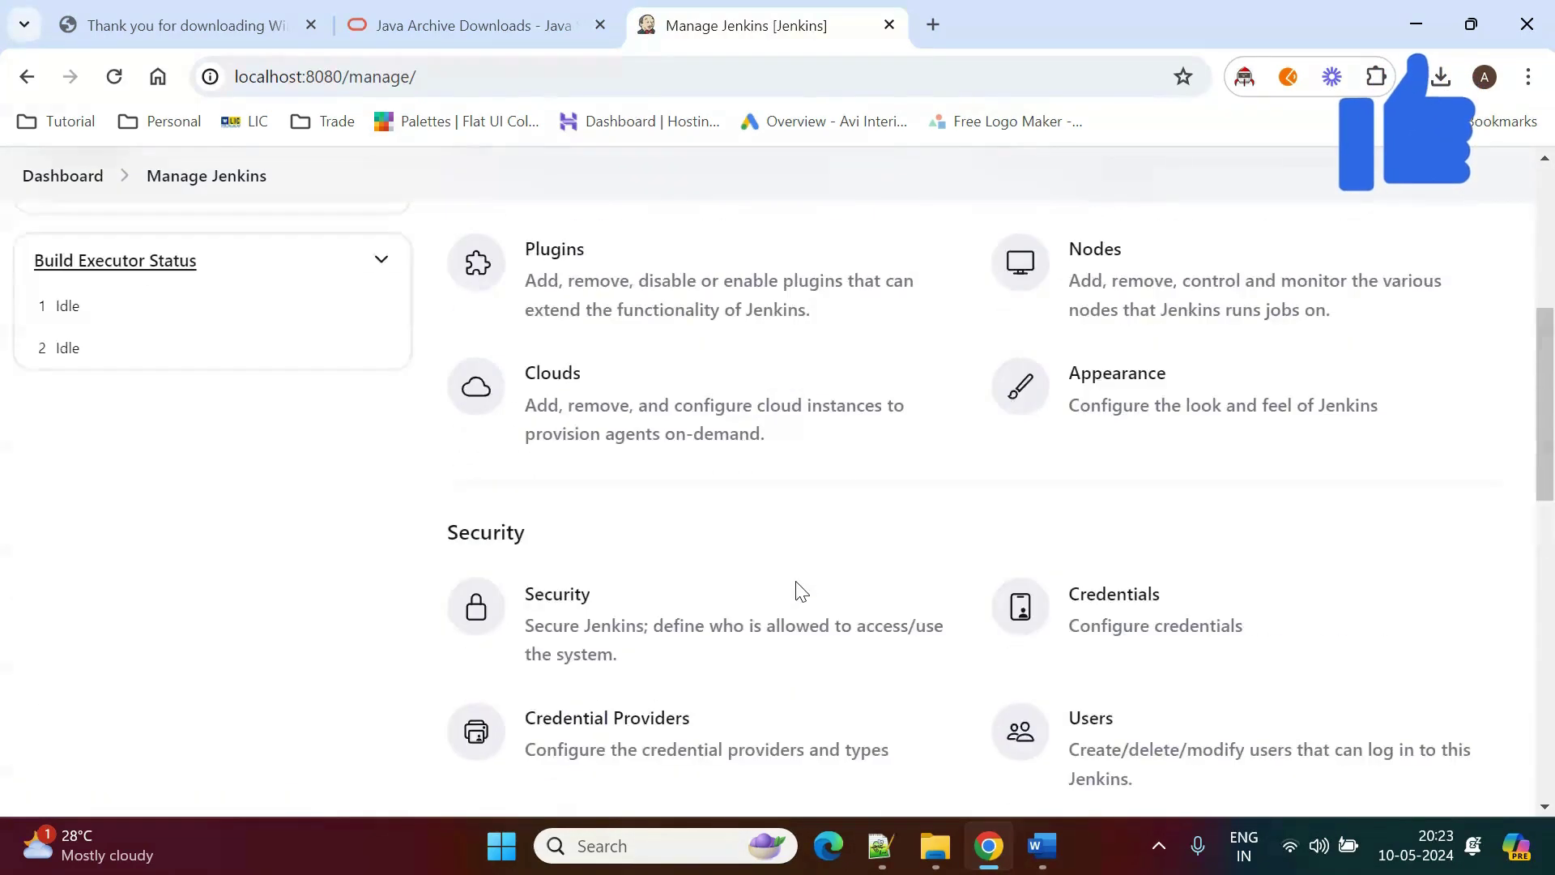
{"action": "scroll", "coordinate": [799, 591], "scroll_direction": "up", "scroll_amount": 5}
{"action": "scroll", "coordinate": [795, 591], "scroll_direction": "down", "scroll_amount": 1}
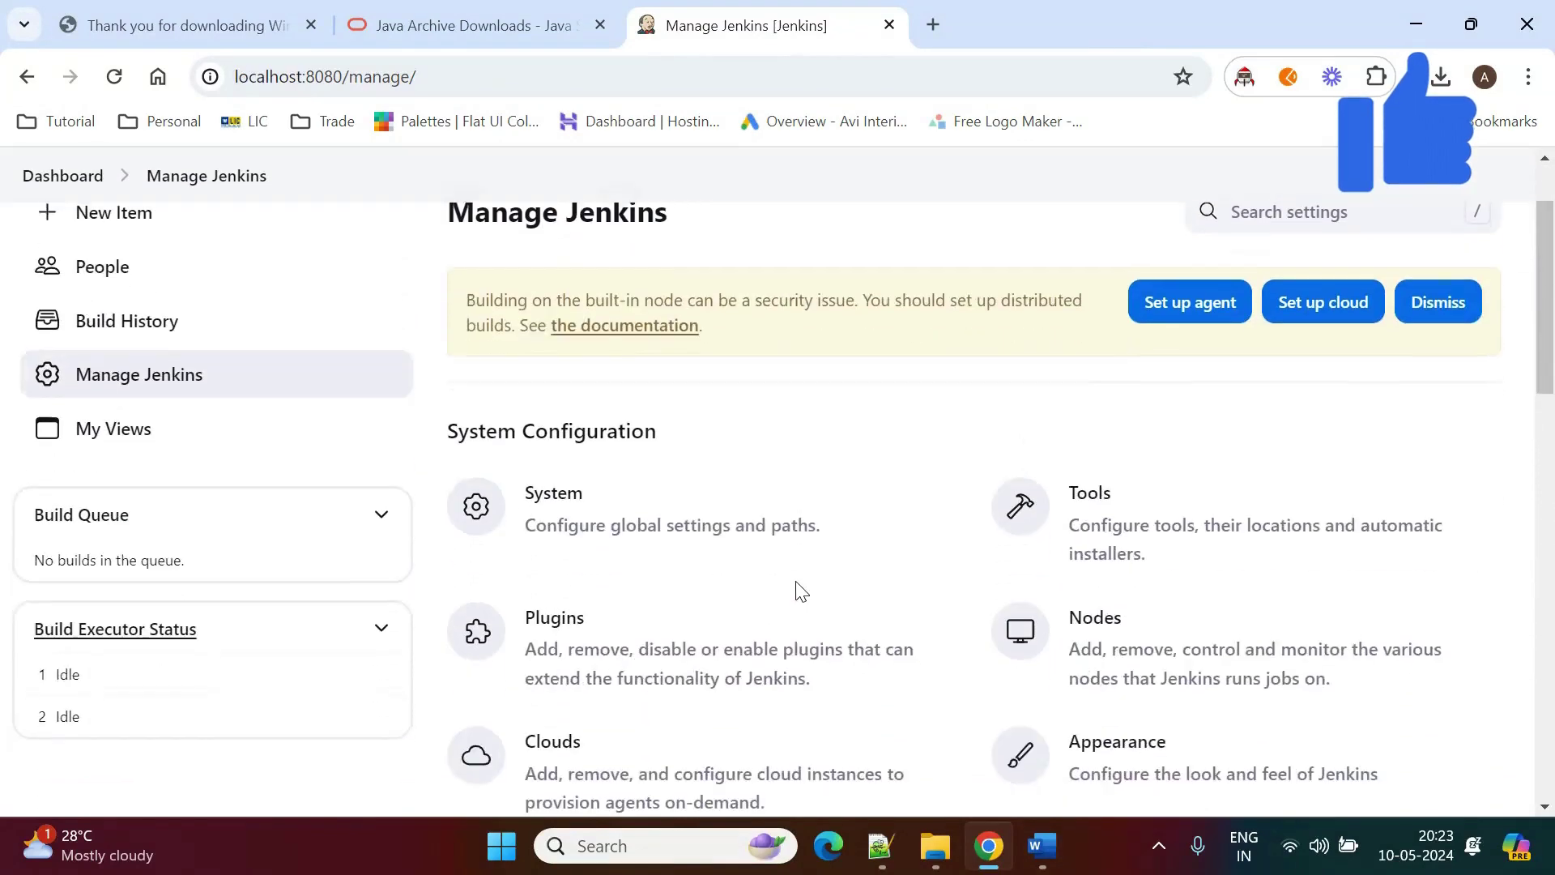
{"action": "left_click", "coordinate": [608, 516]}
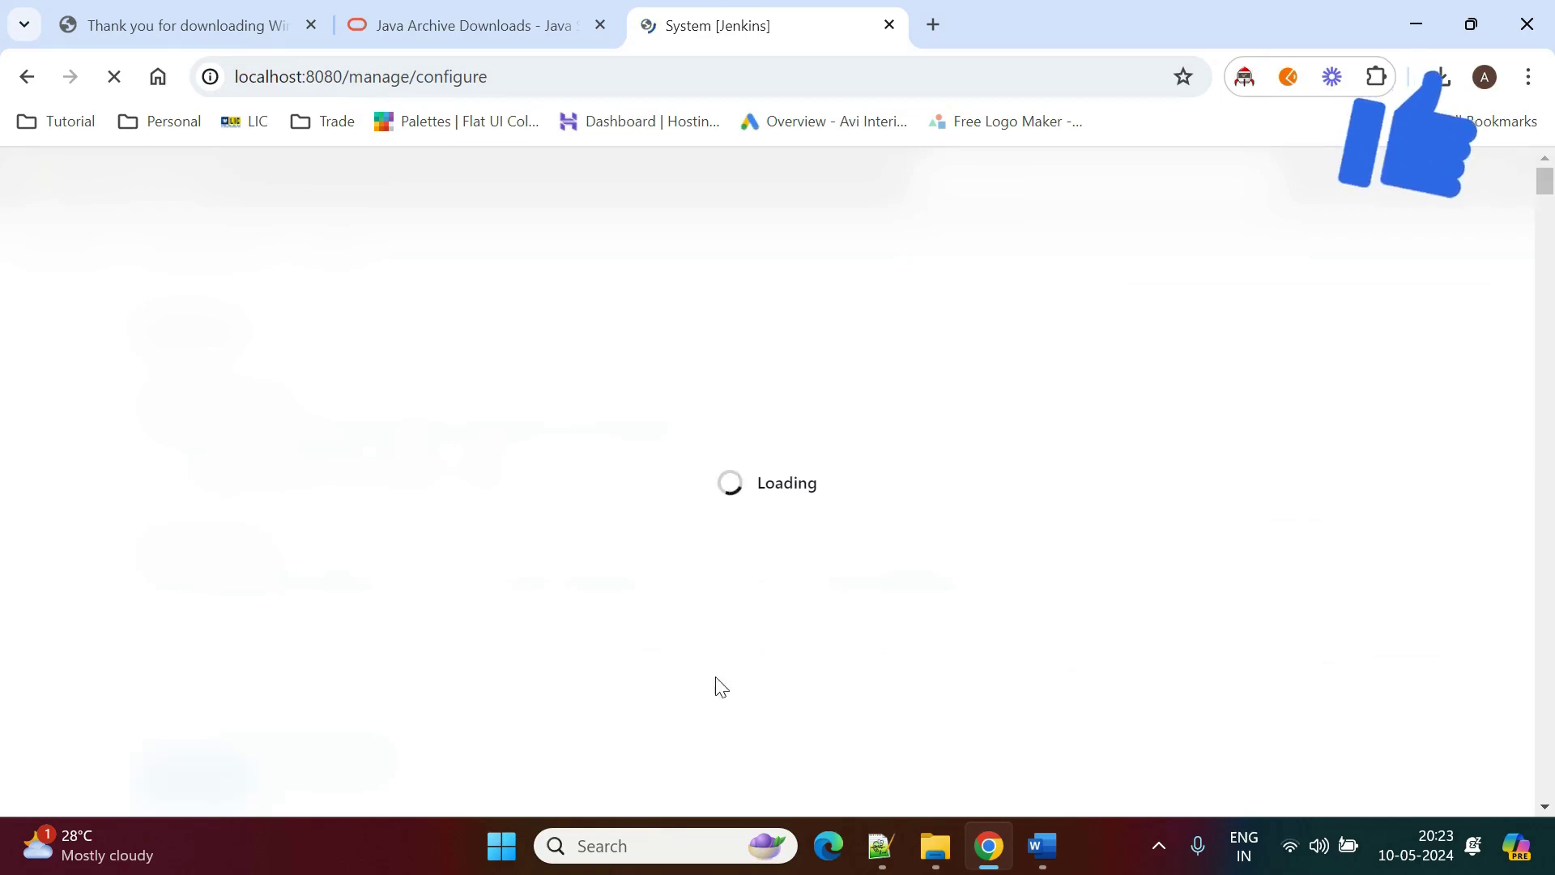
{"action": "scroll", "coordinate": [739, 577], "scroll_direction": "down", "scroll_amount": 15}
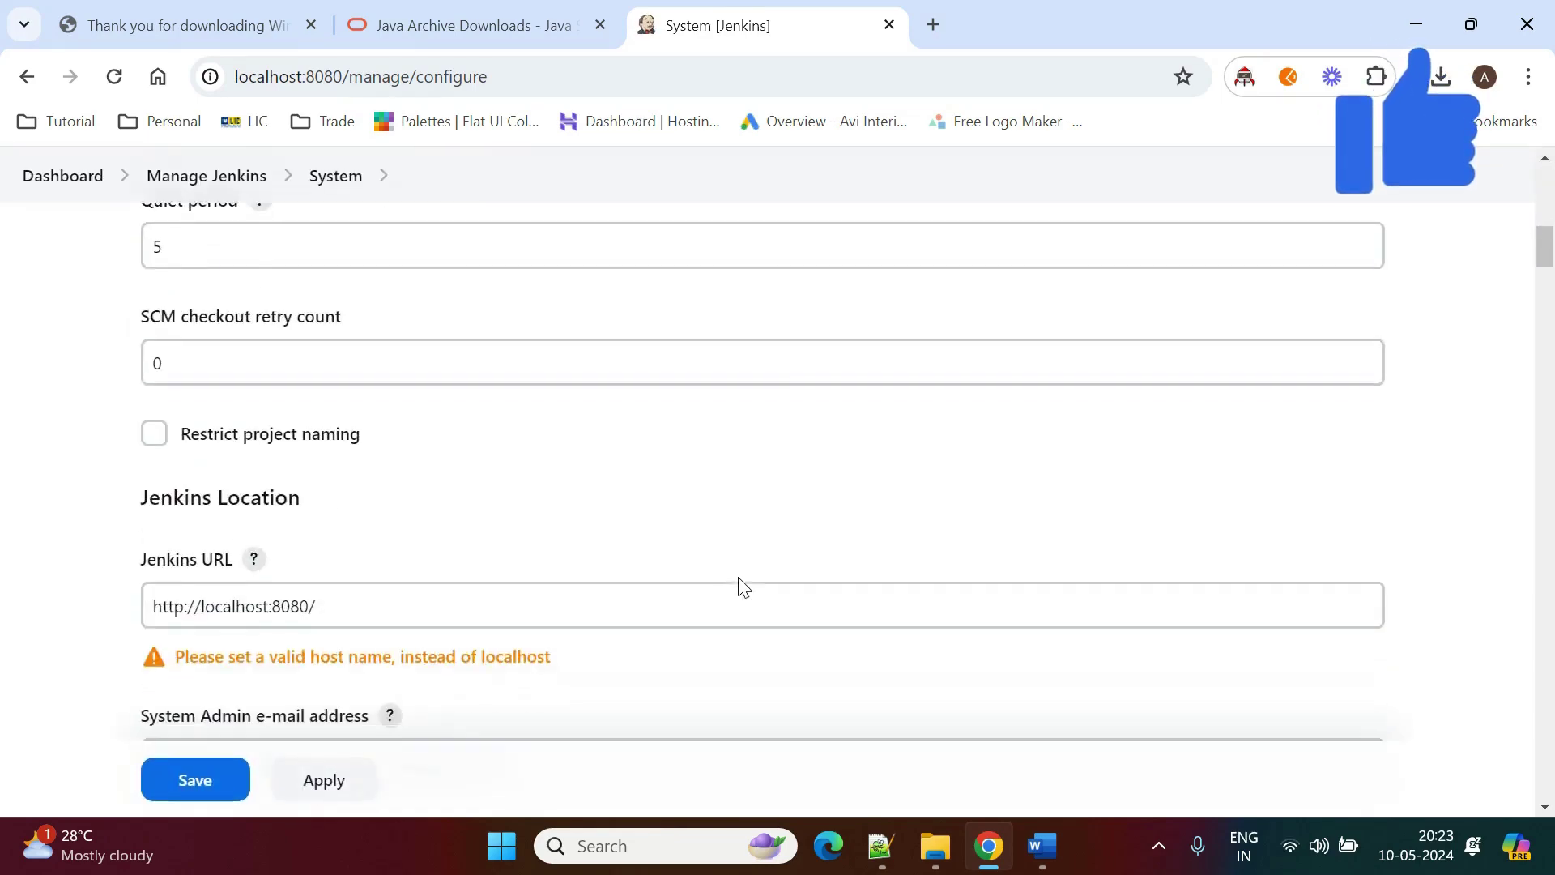
{"action": "scroll", "coordinate": [740, 577], "scroll_direction": "down", "scroll_amount": 9}
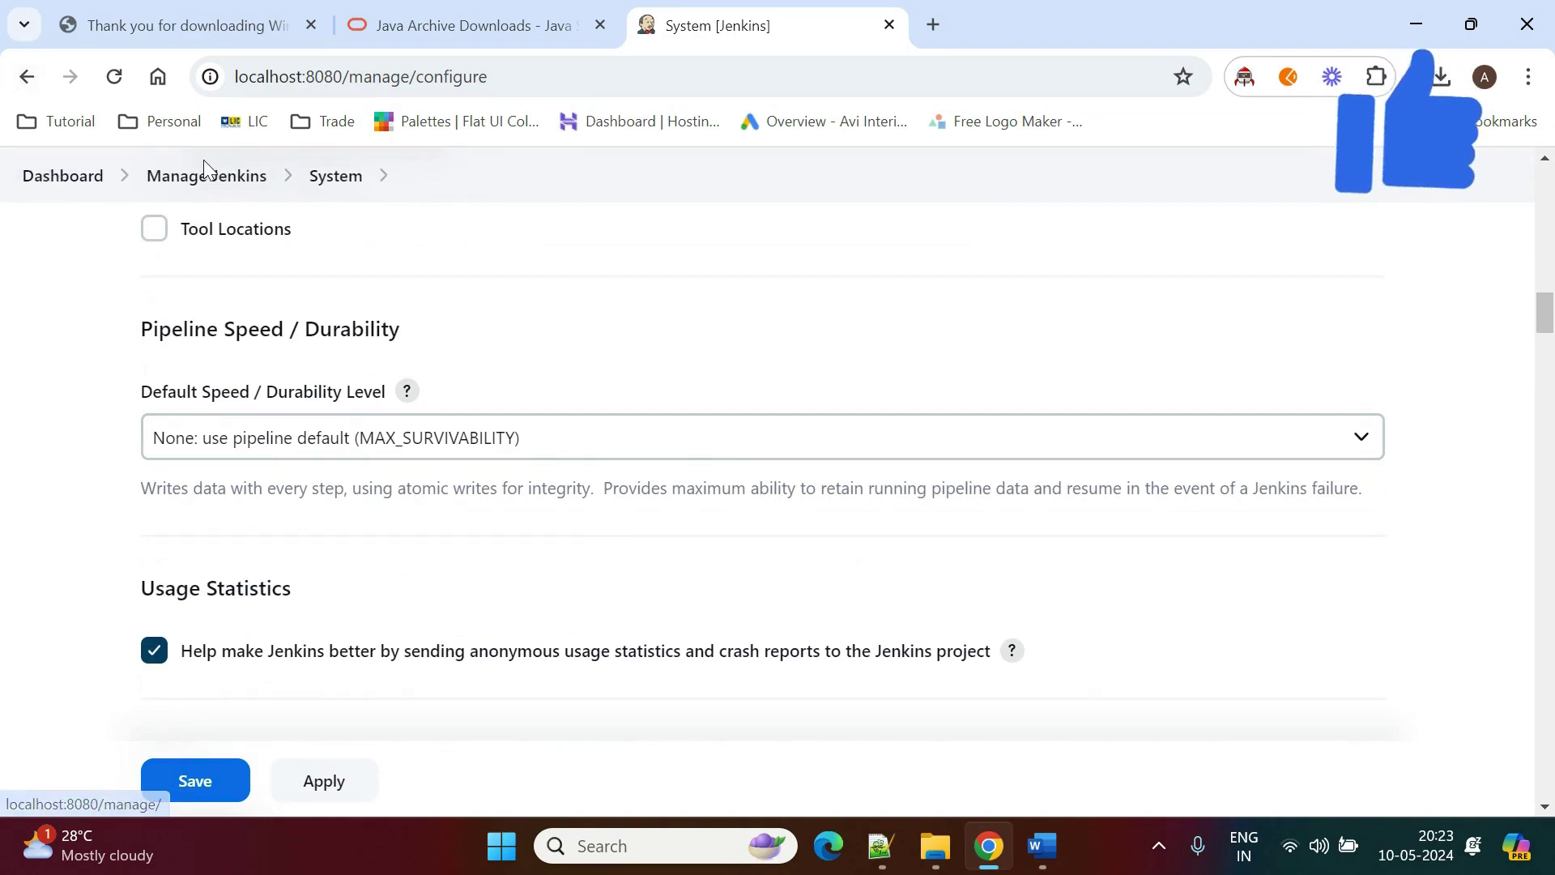
{"action": "left_click", "coordinate": [192, 180]}
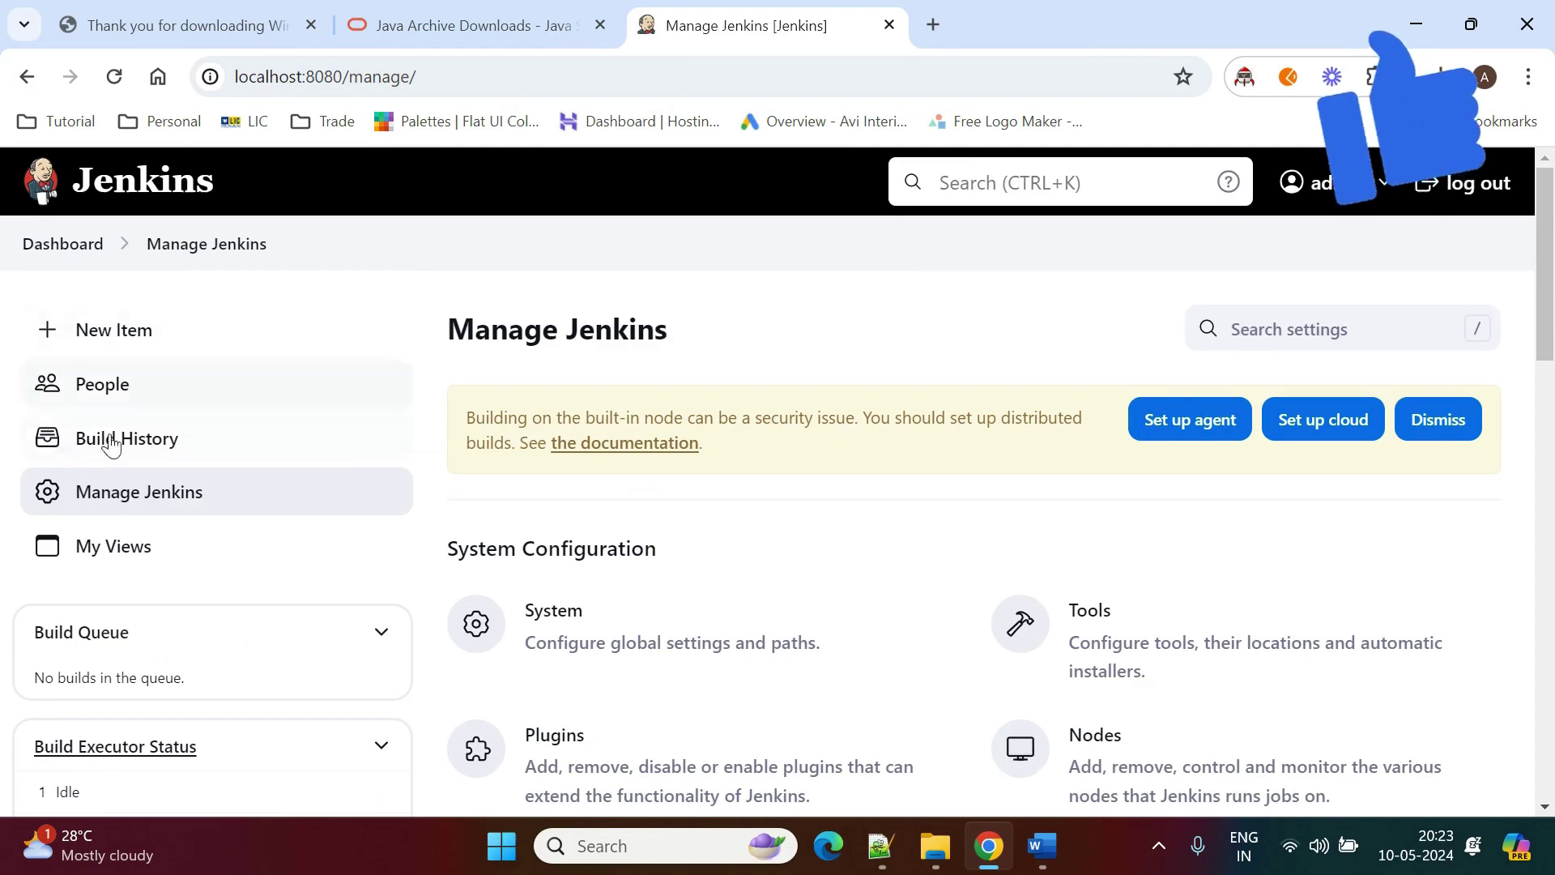
{"action": "scroll", "coordinate": [741, 547], "scroll_direction": "down", "scroll_amount": 5}
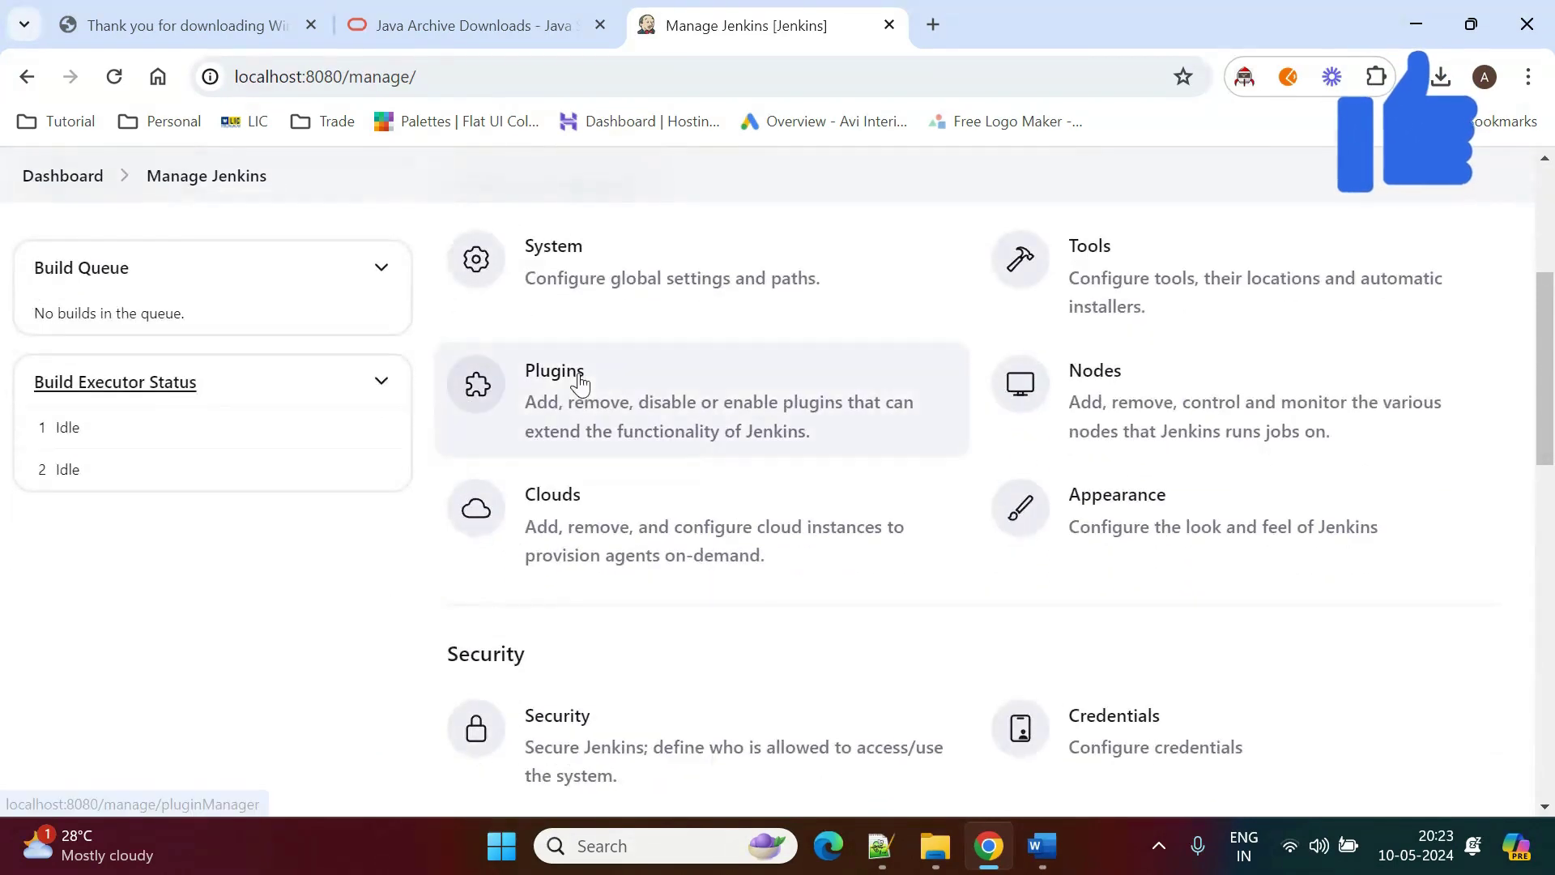
{"action": "left_click", "coordinate": [620, 407]}
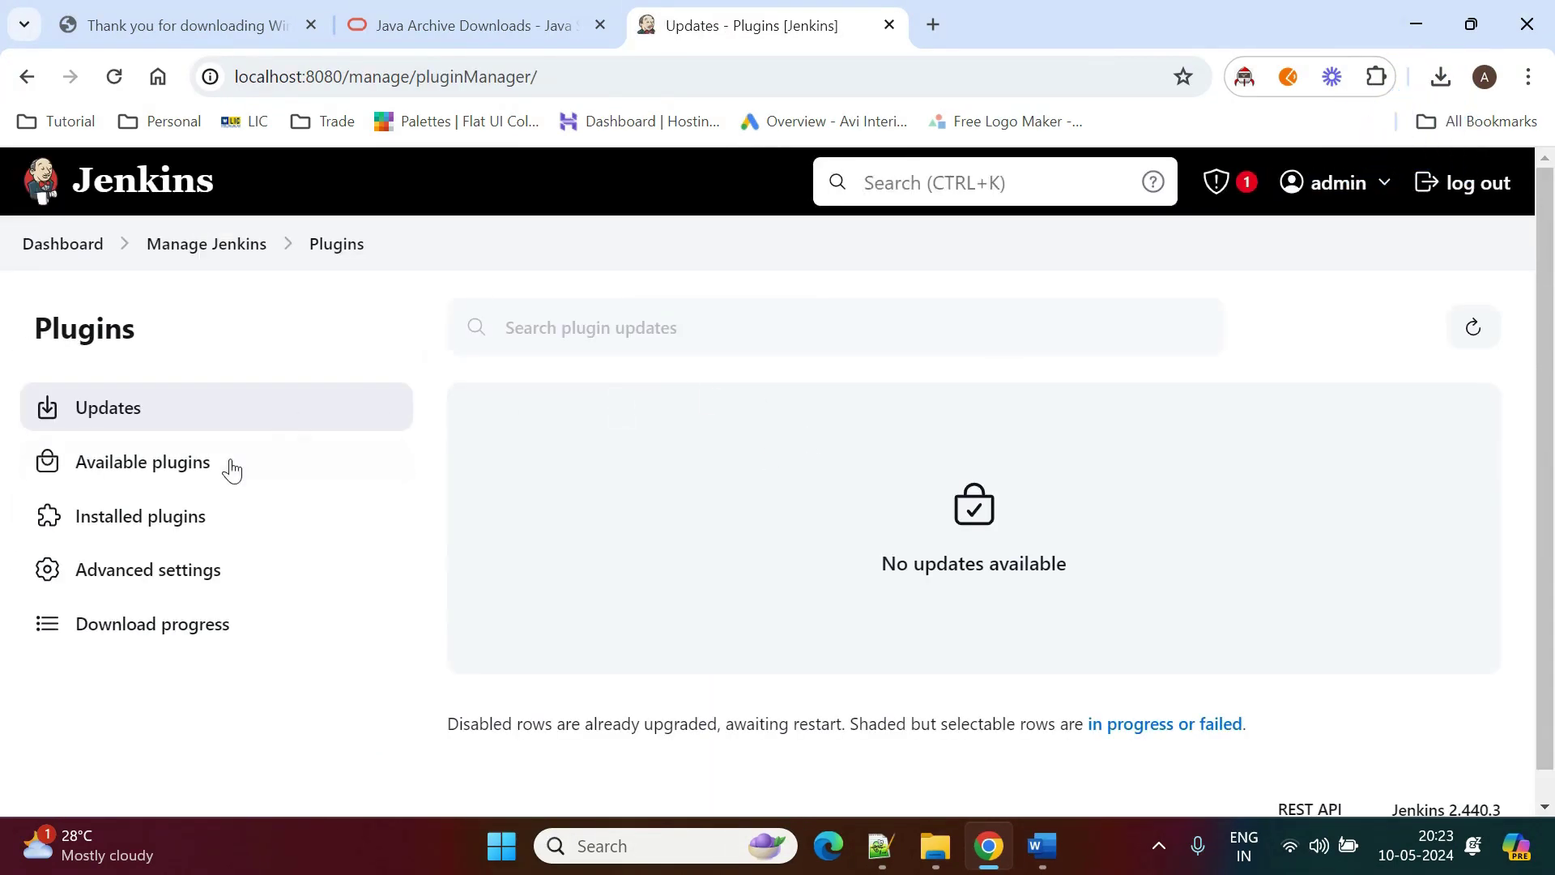
{"action": "left_click", "coordinate": [254, 458]}
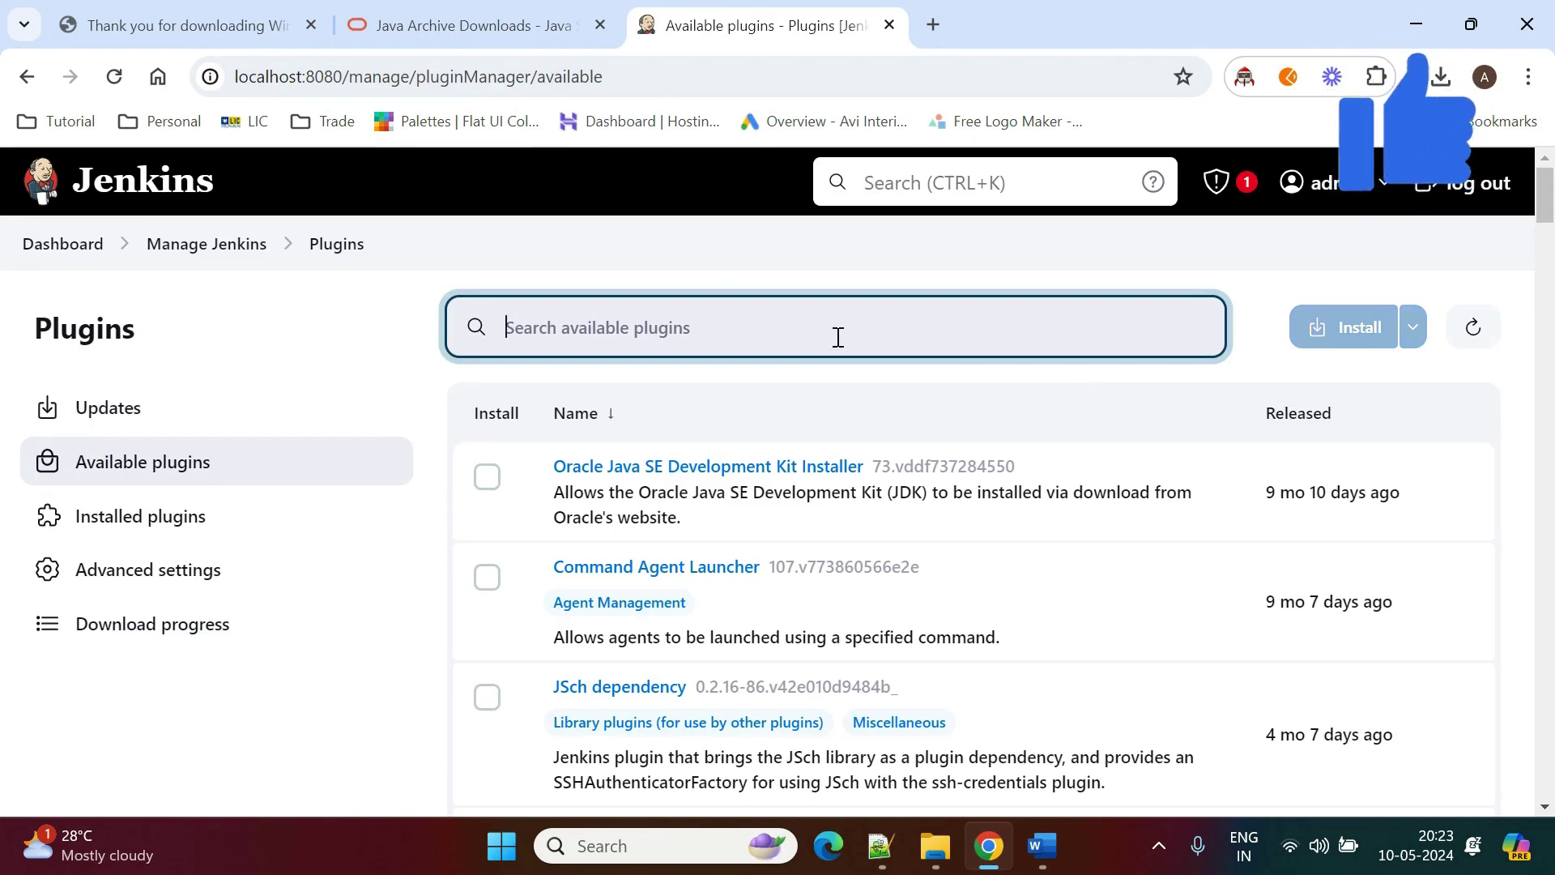
{"action": "type", "text": "maven"}
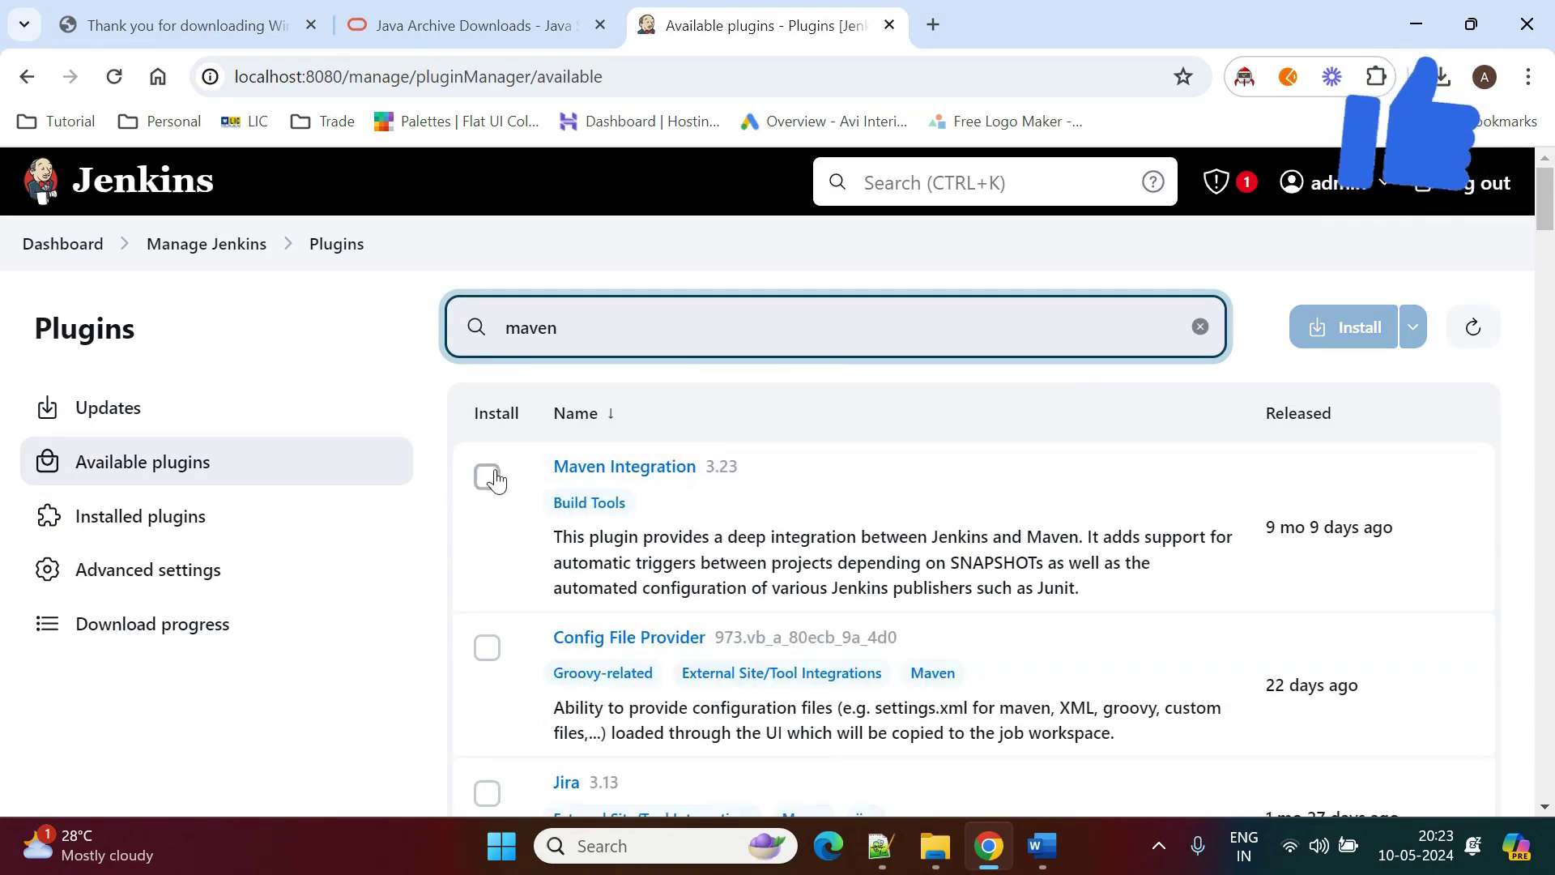
{"action": "left_click", "coordinate": [487, 477]}
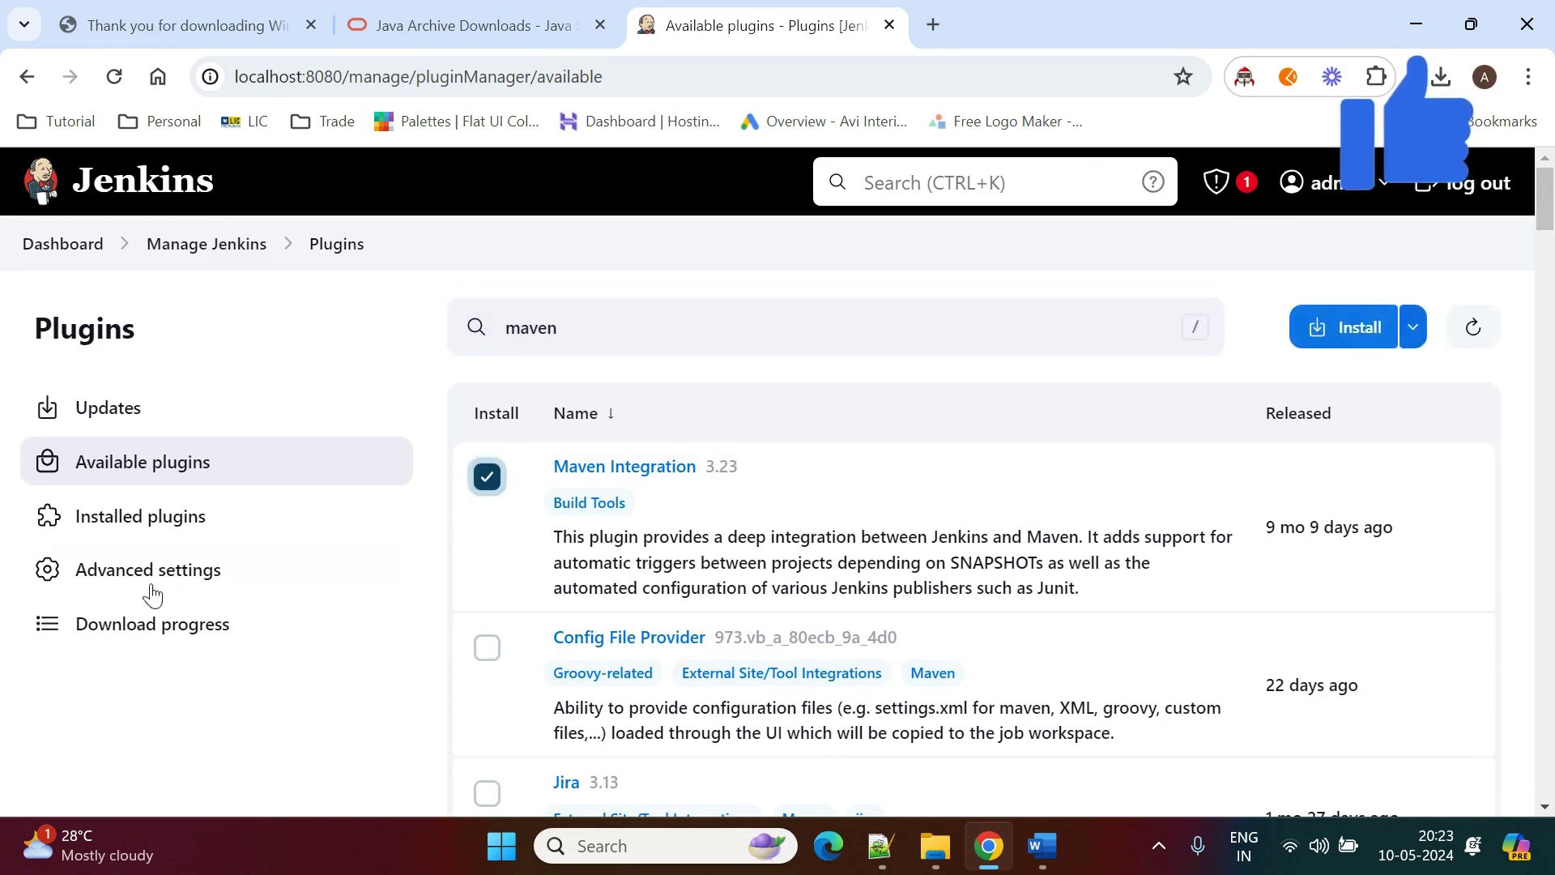
{"action": "left_click", "coordinate": [489, 478]}
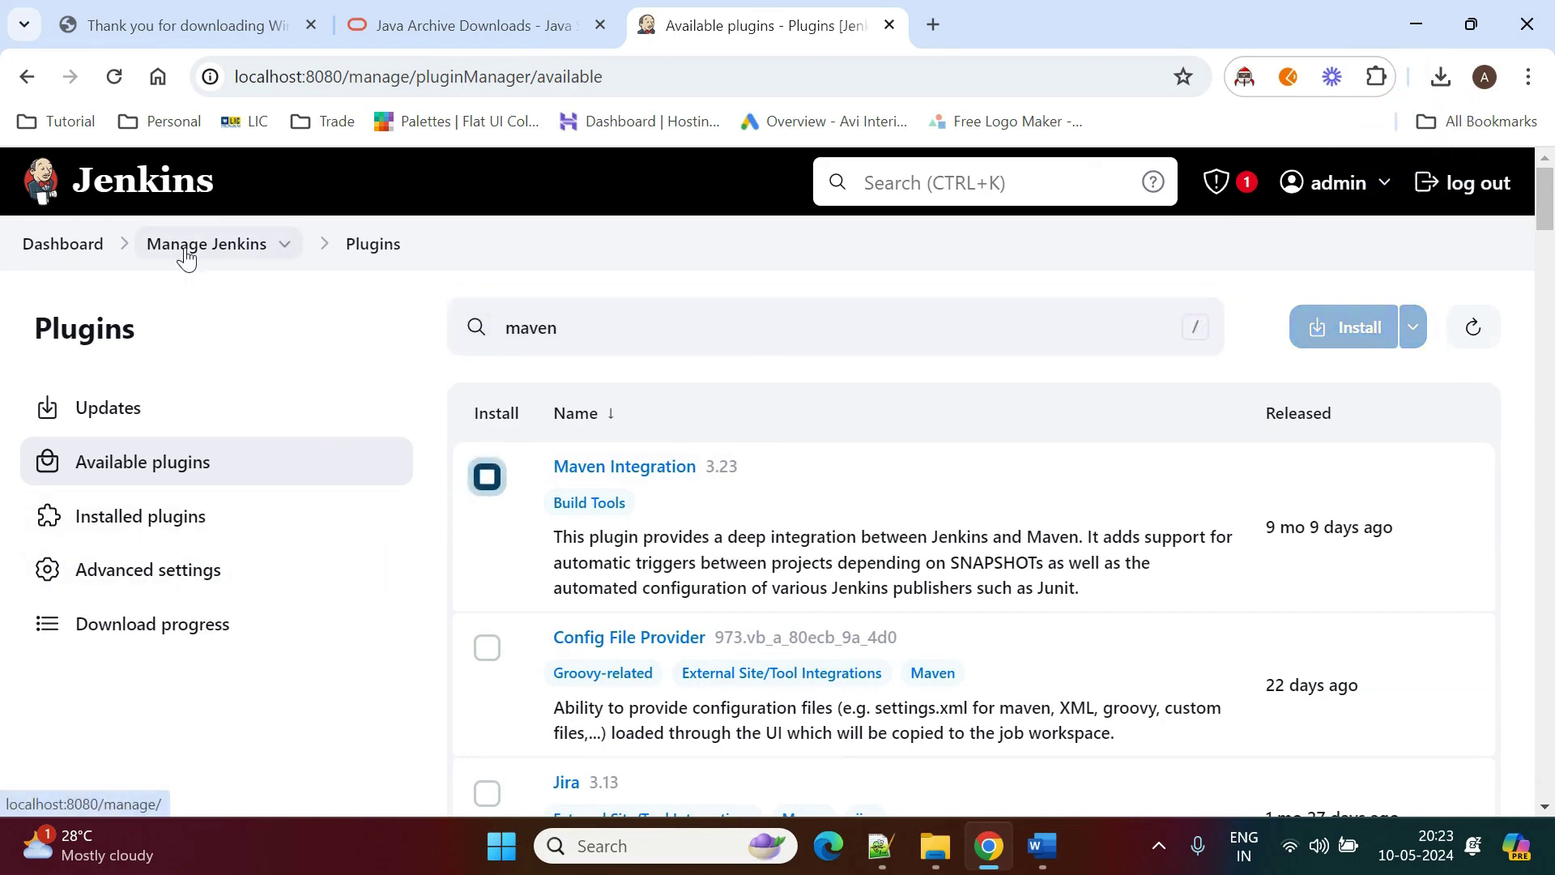
{"action": "left_click", "coordinate": [186, 252]}
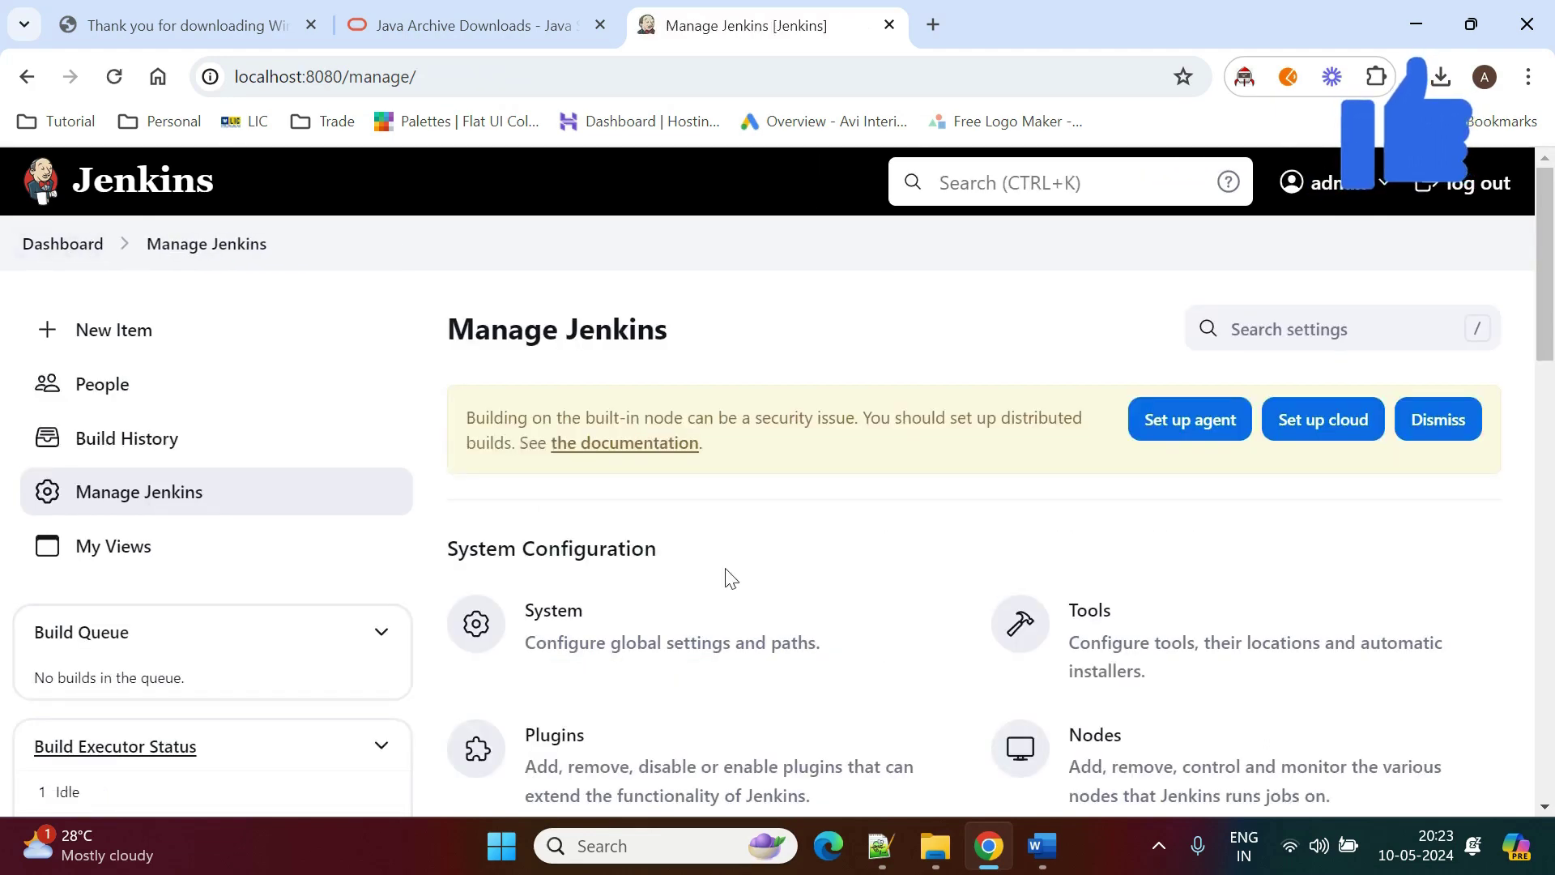
{"action": "scroll", "coordinate": [726, 577], "scroll_direction": "down", "scroll_amount": 3}
{"action": "scroll", "coordinate": [727, 577], "scroll_direction": "down", "scroll_amount": 3}
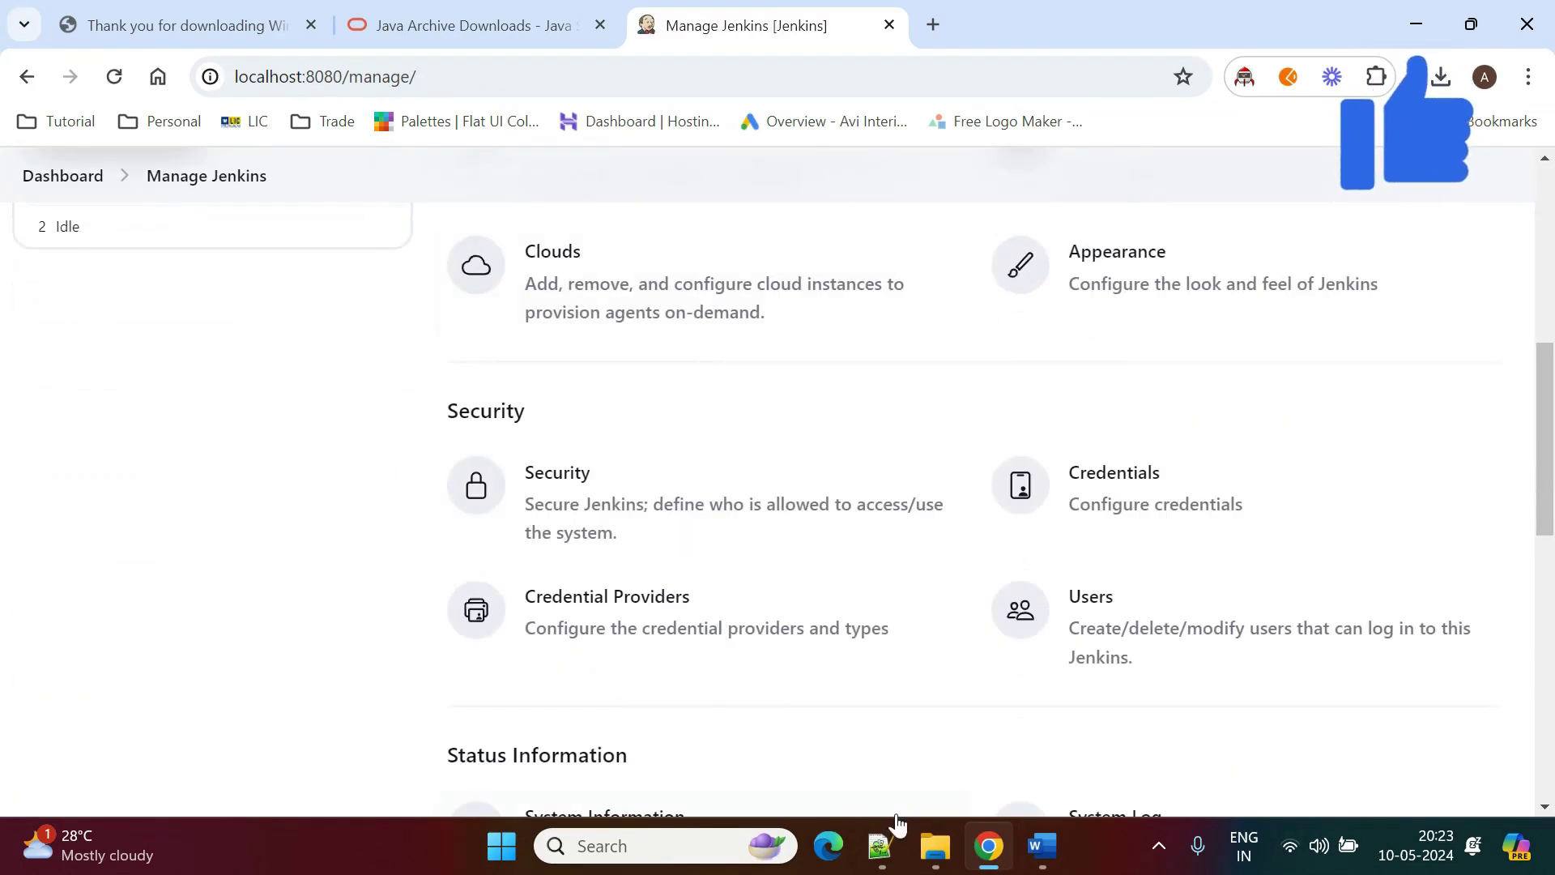
{"action": "scroll", "coordinate": [608, 613], "scroll_direction": "down", "scroll_amount": 4}
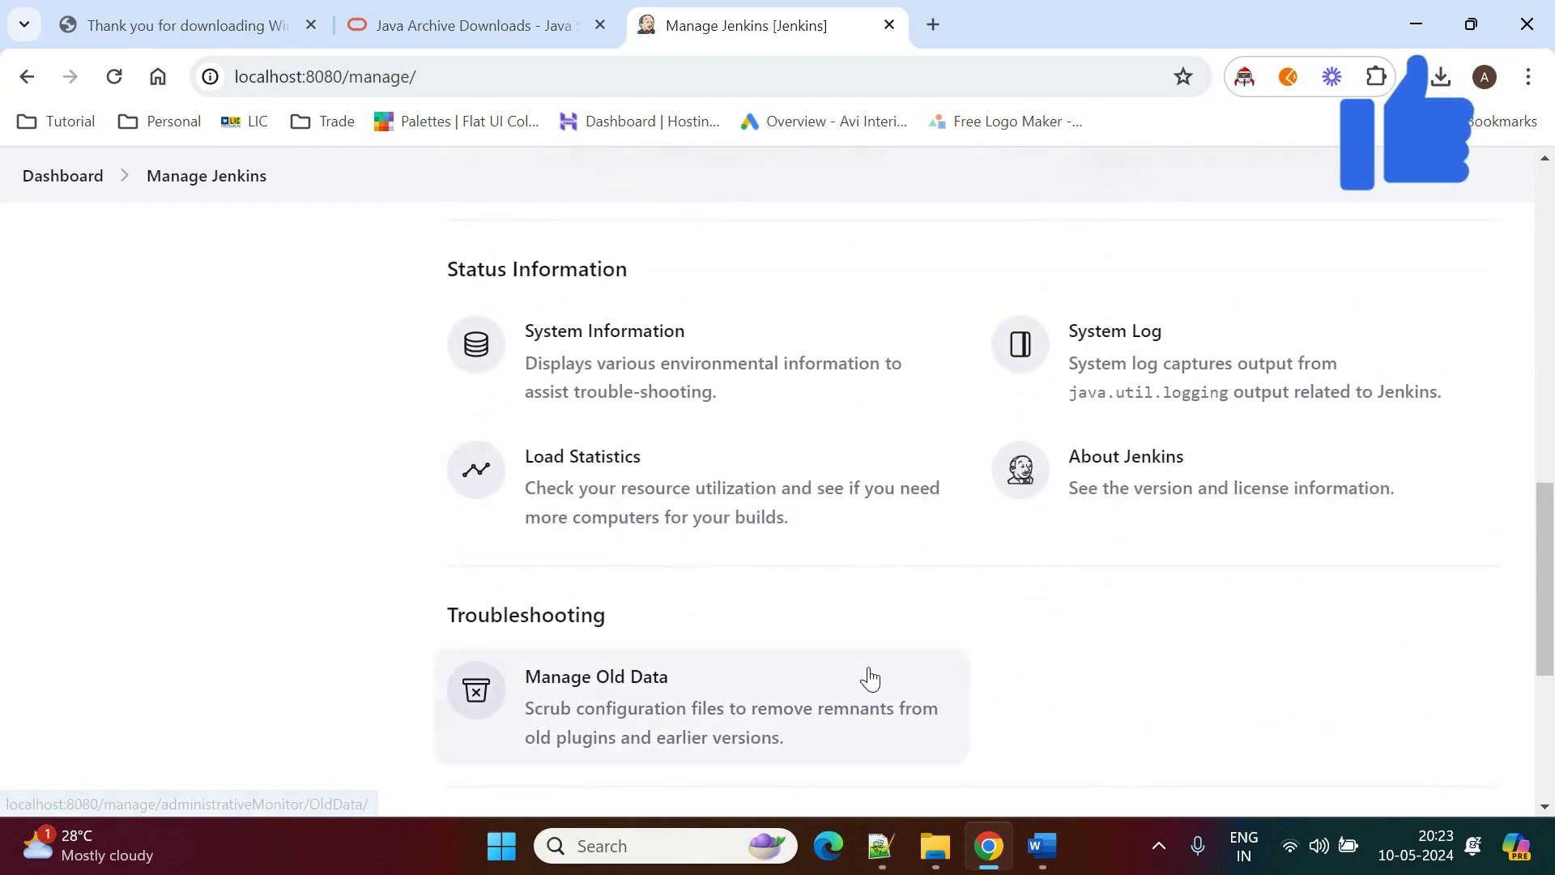
{"action": "scroll", "coordinate": [867, 678], "scroll_direction": "down", "scroll_amount": 3}
{"action": "scroll", "coordinate": [869, 678], "scroll_direction": "up", "scroll_amount": 5}
{"action": "scroll", "coordinate": [869, 679], "scroll_direction": "up", "scroll_amount": 7}
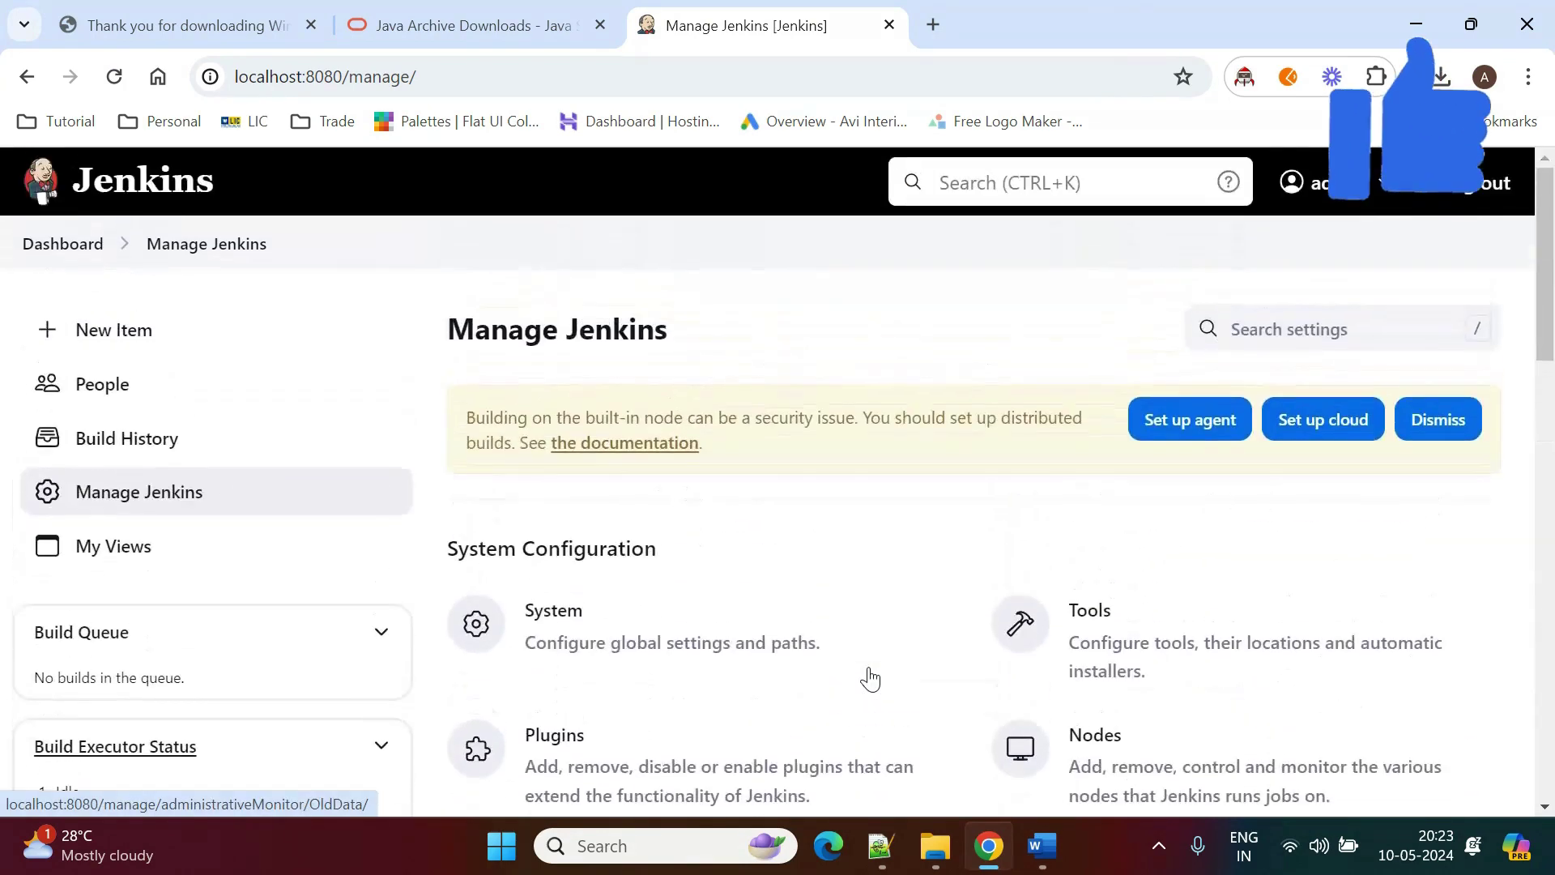